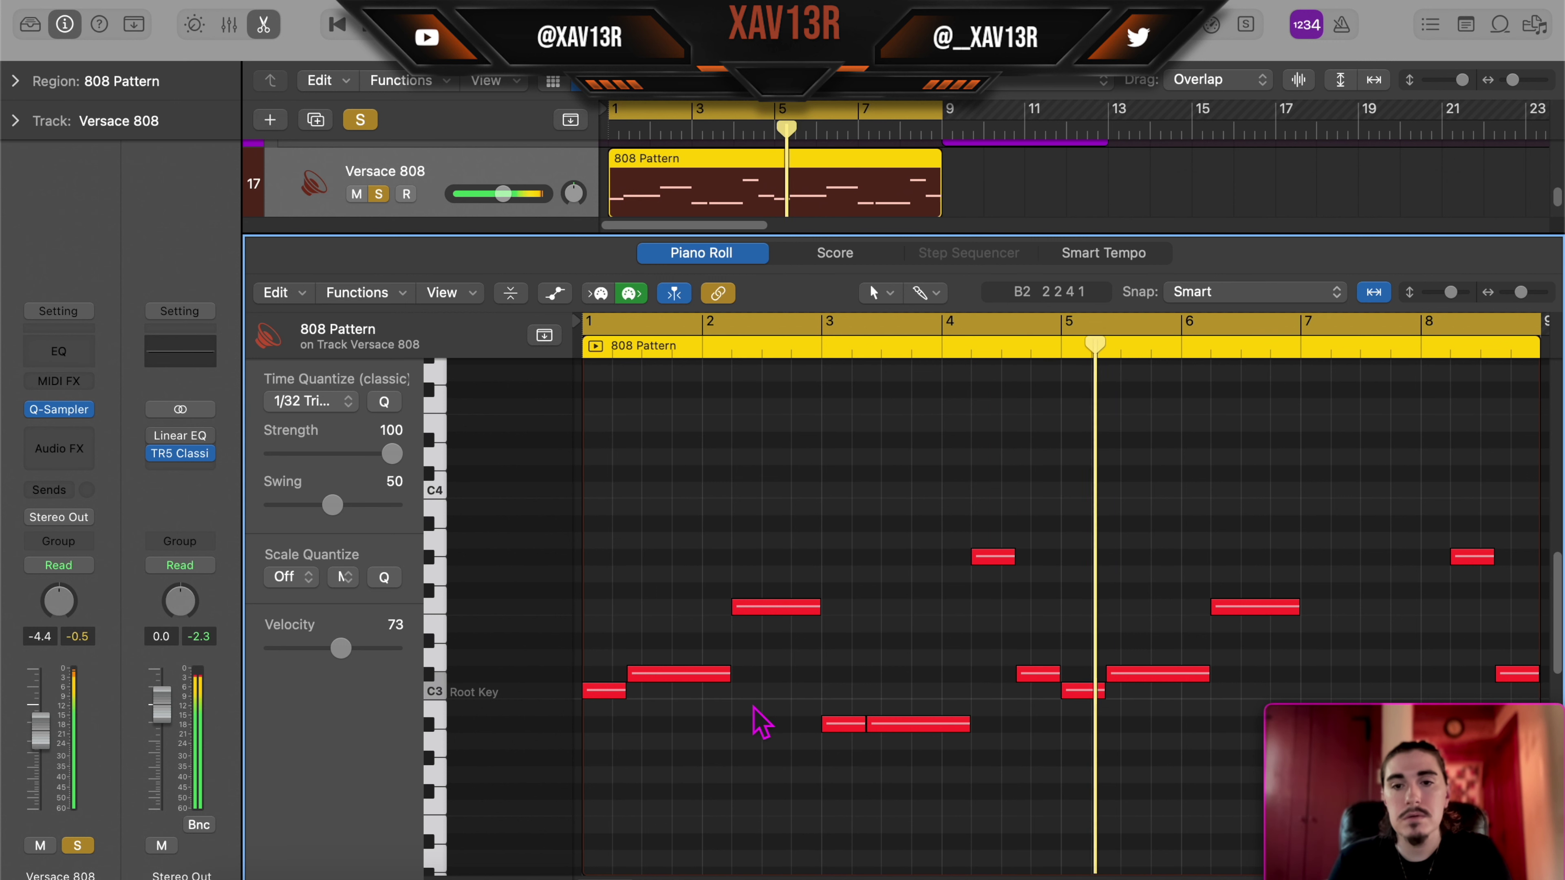
# Step: Review the notes of the 808 Pattern region down to the lower octave and close its note editor
pyautogui.scroll(-2, 762, 723)
pyautogui.scroll(-3, 763, 723)
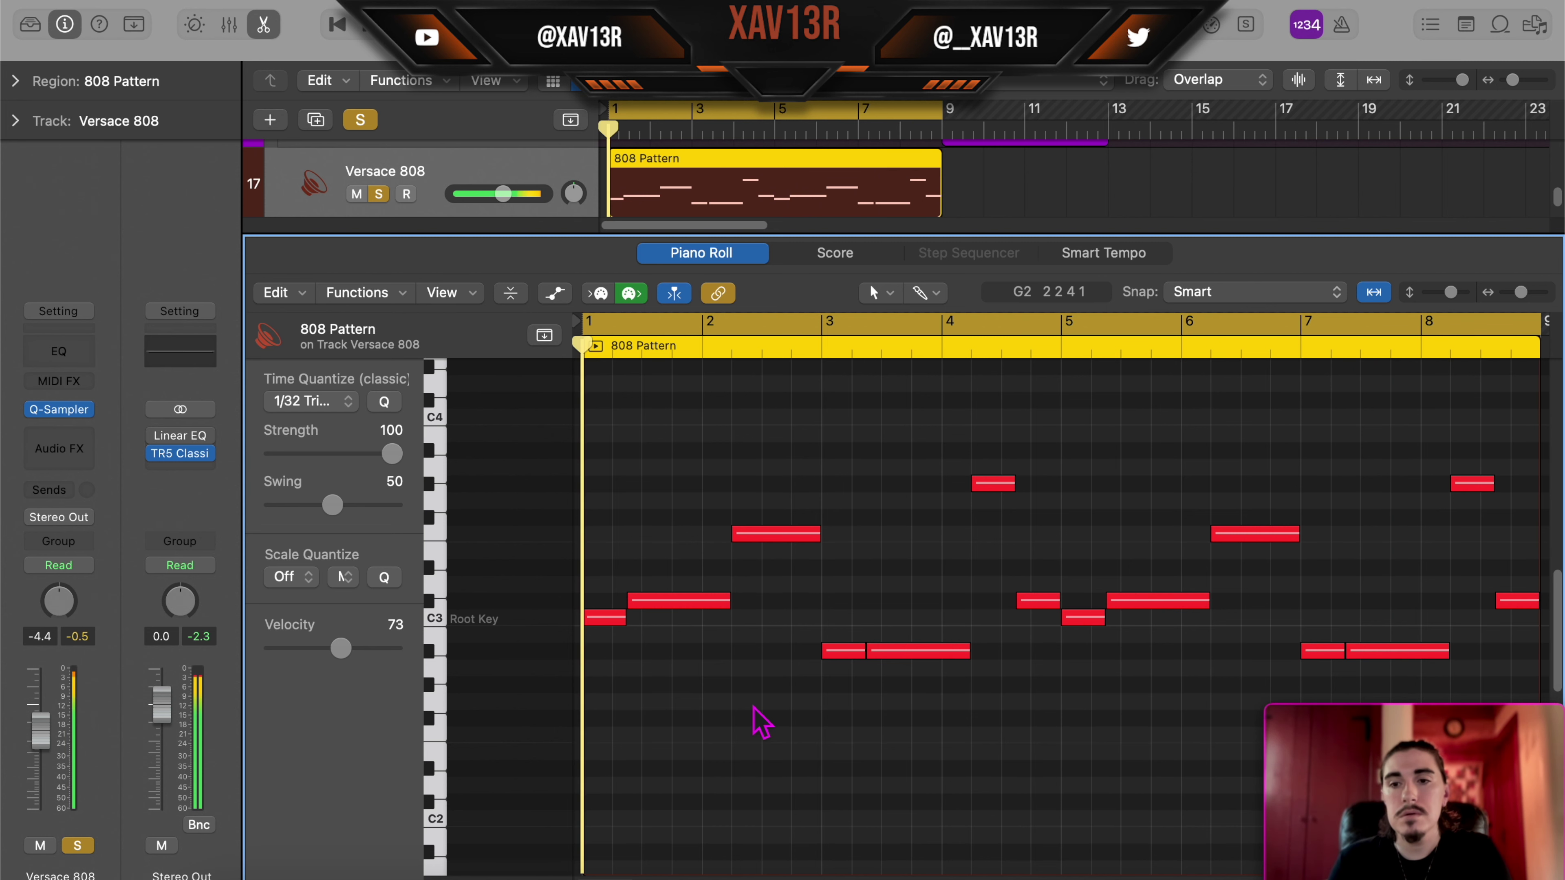
pyautogui.press('e')
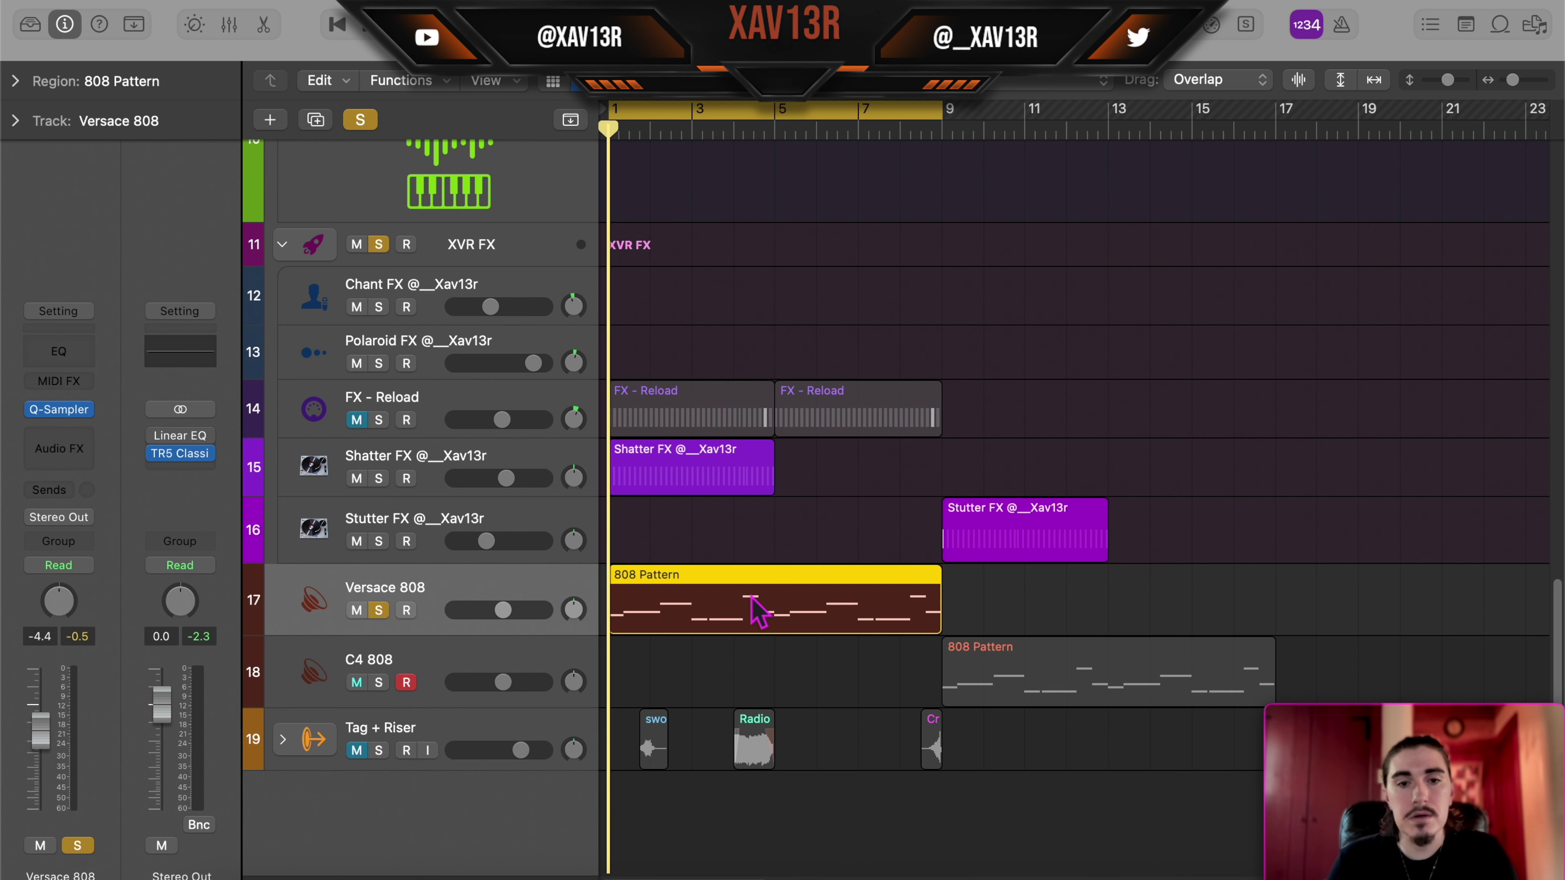
# Step: Open the 808 region on the Versace 808 track, inspect its notes including the low cluster at its end, and play it
pyautogui.doubleClick(749, 617)
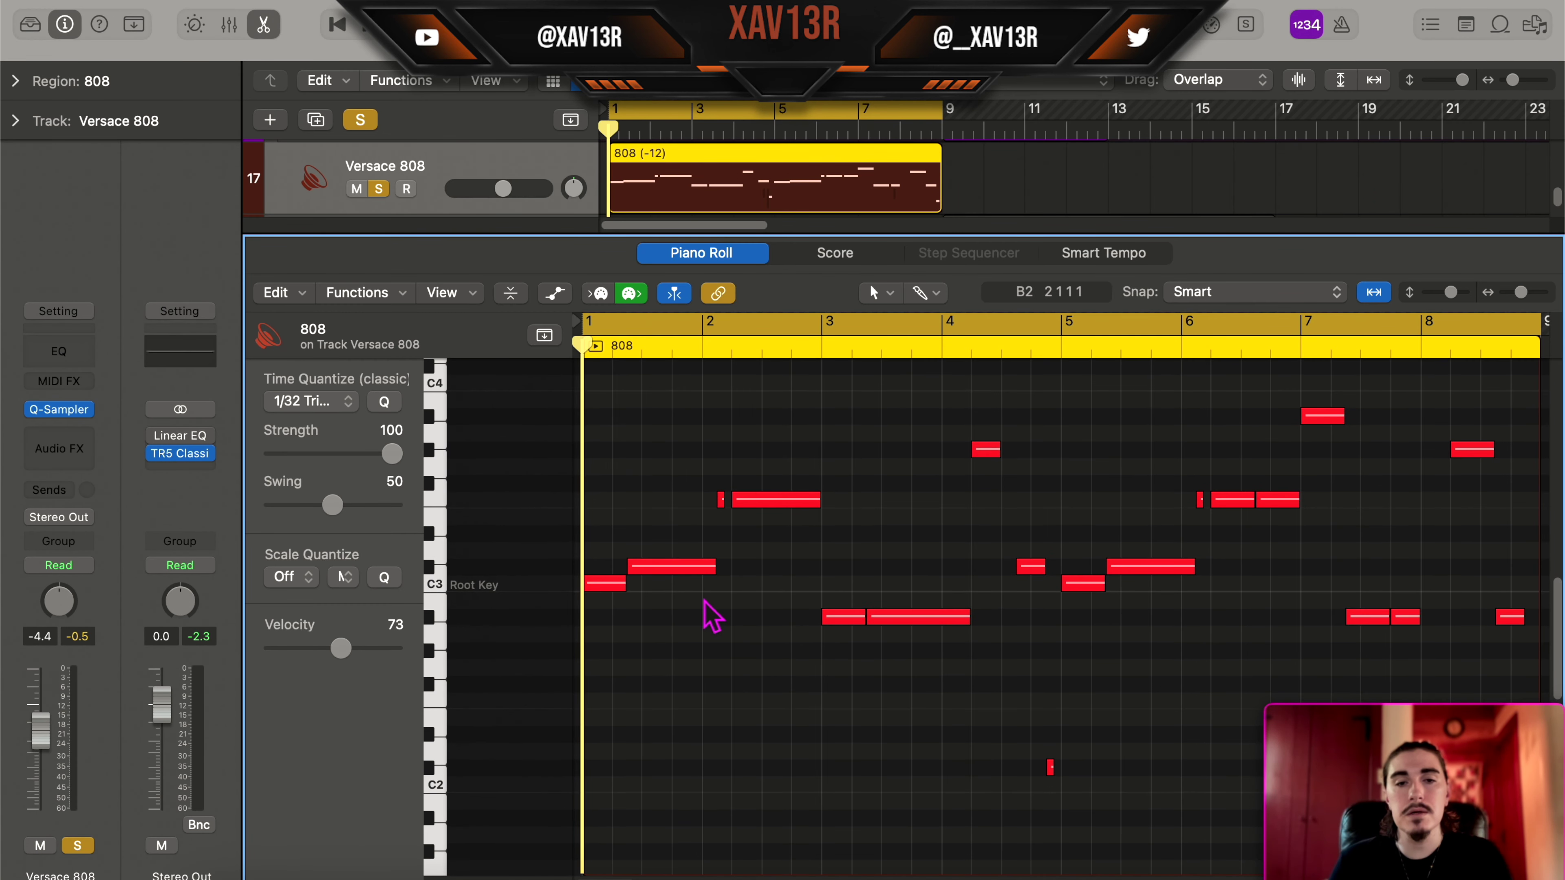
pyautogui.scroll(1, 682, 596)
pyautogui.scroll(-2, 682, 596)
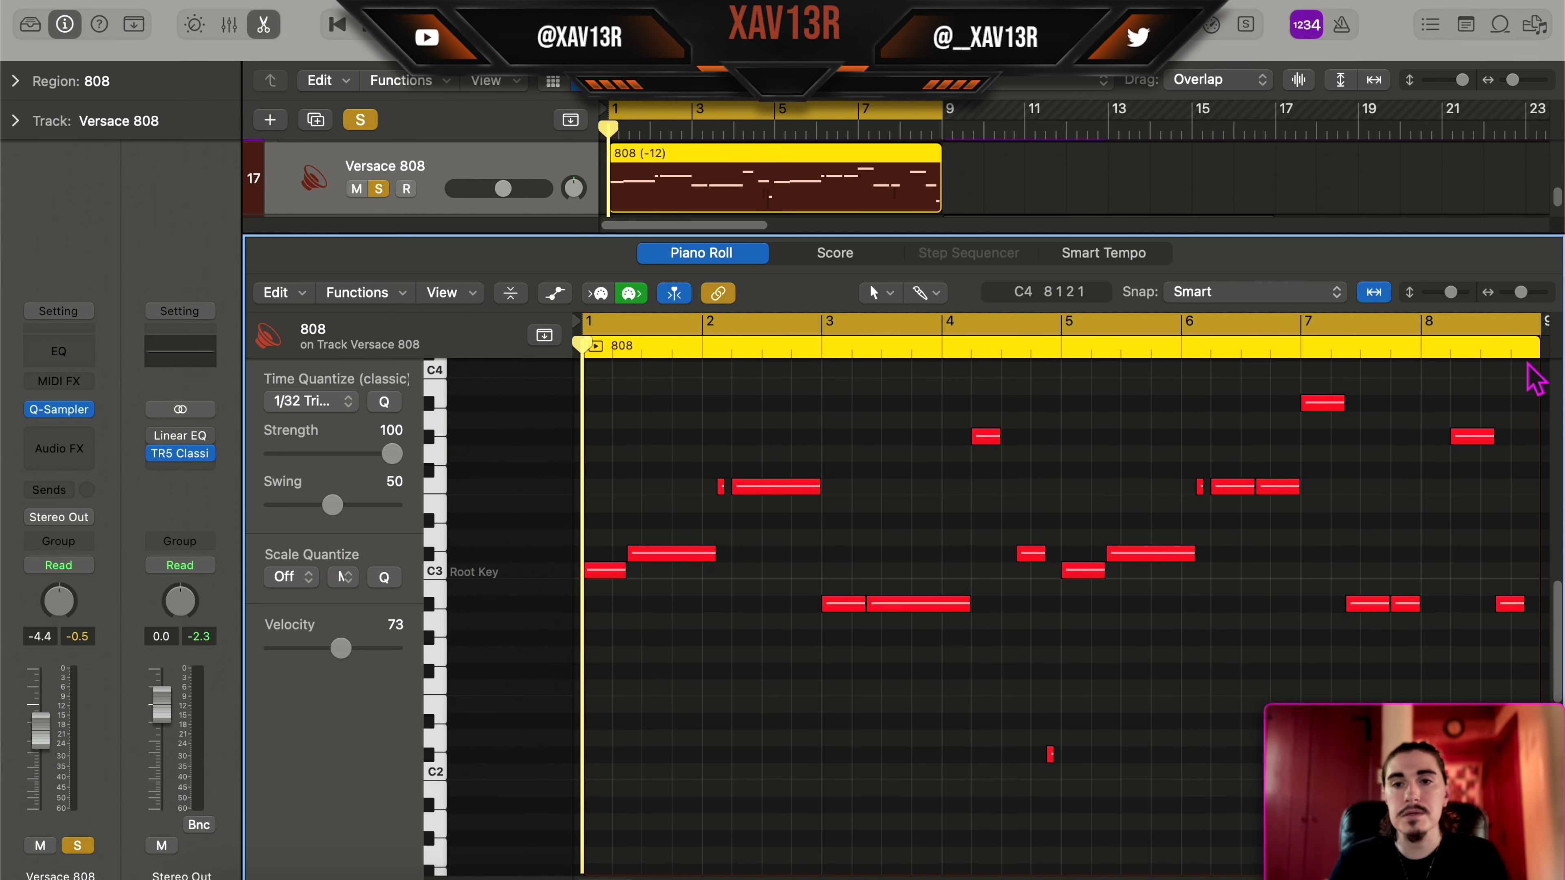
pyautogui.scroll(-4, 884, 598)
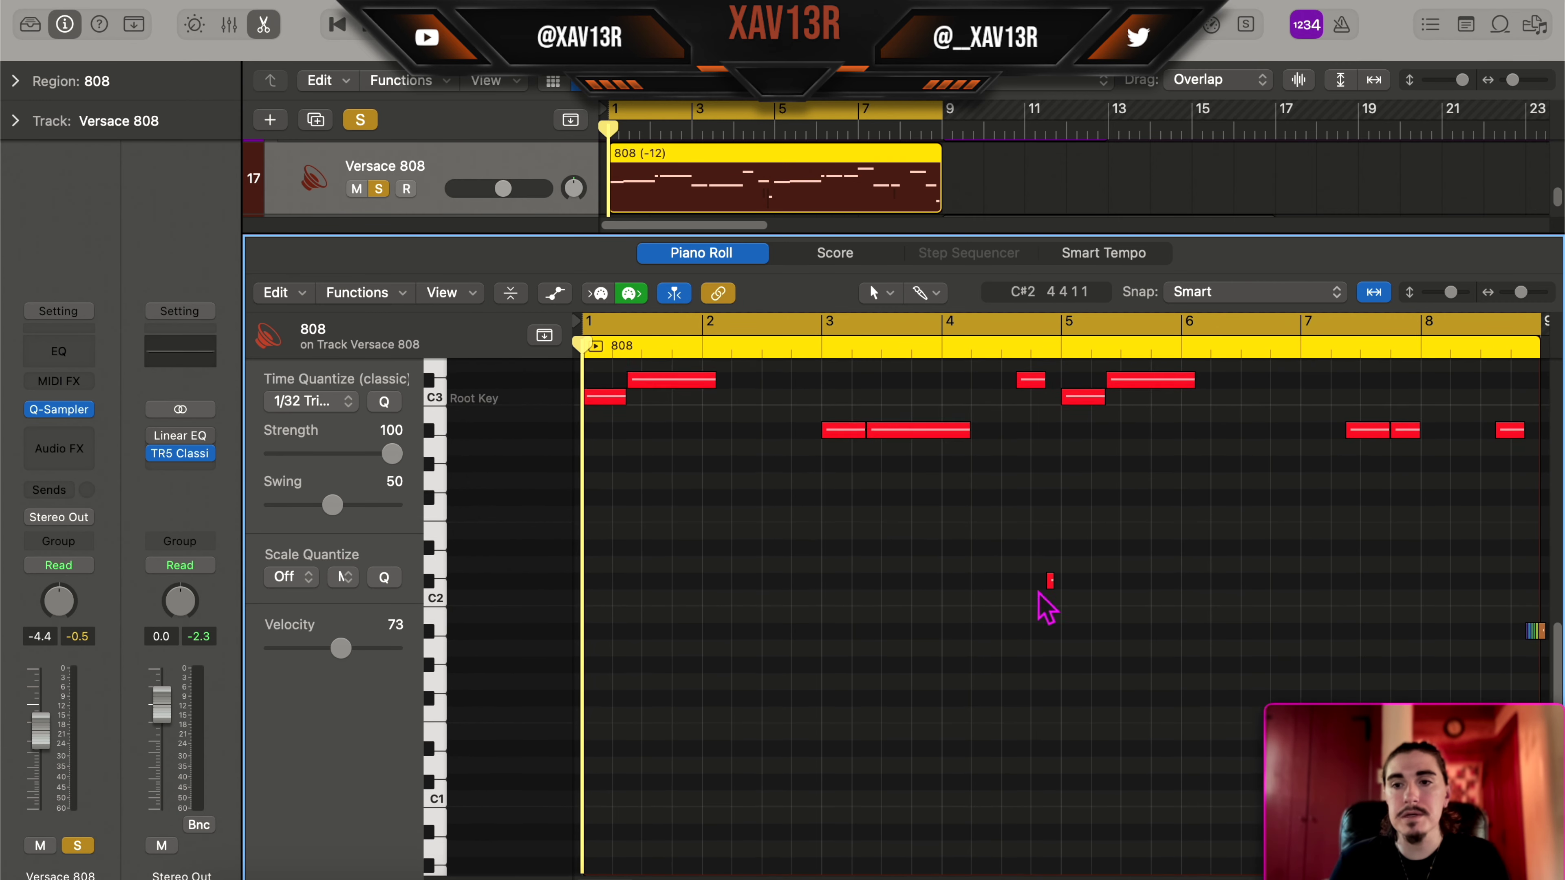
pyautogui.click(1534, 647)
pyautogui.scroll(5, 835, 675)
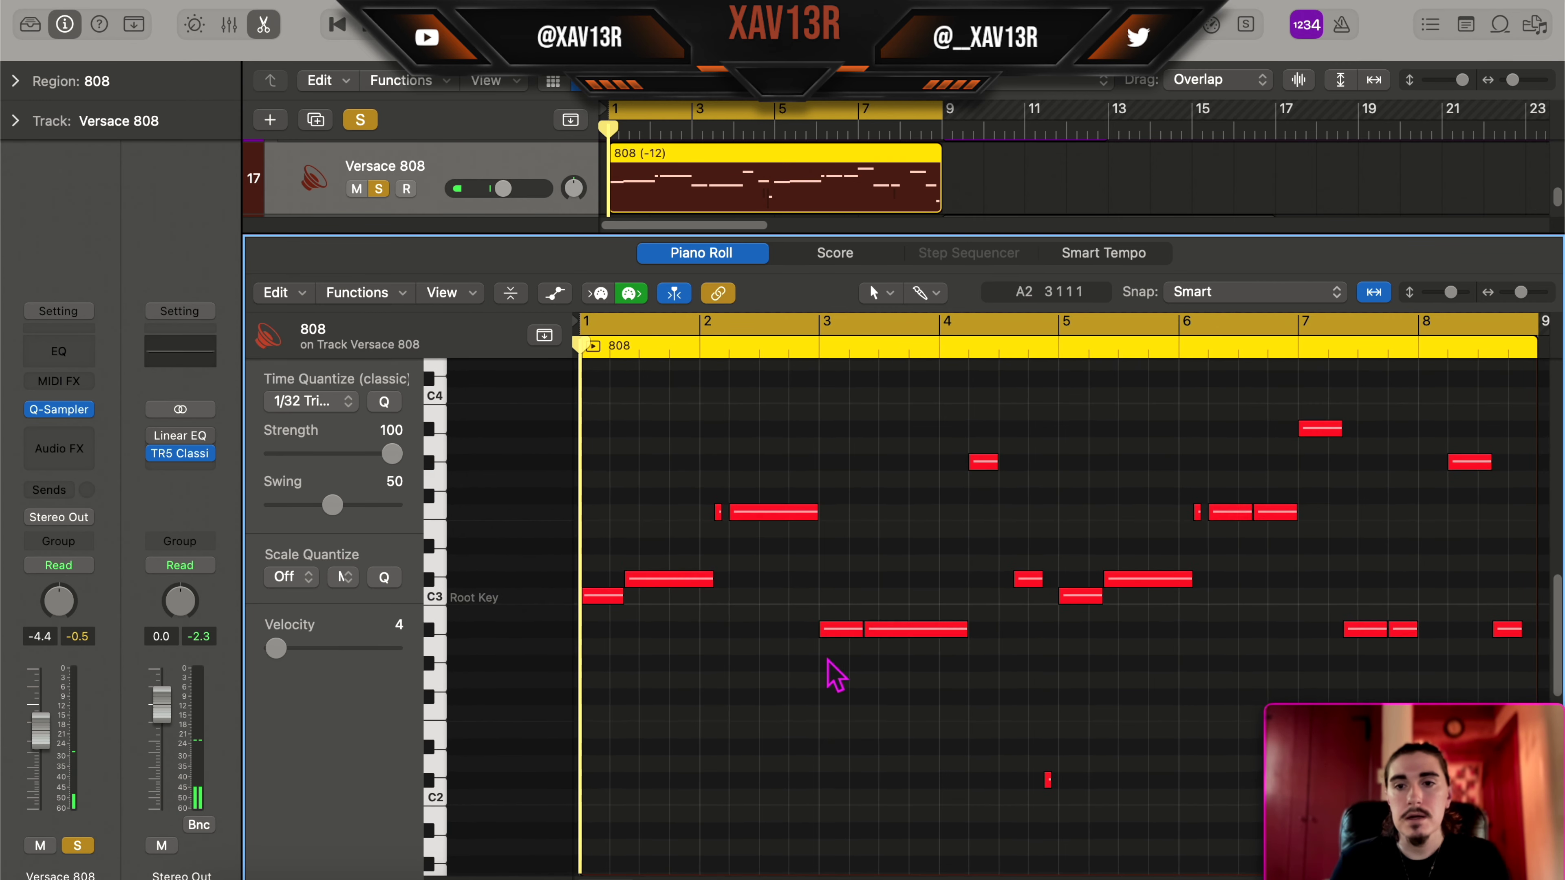
pyautogui.press('space')
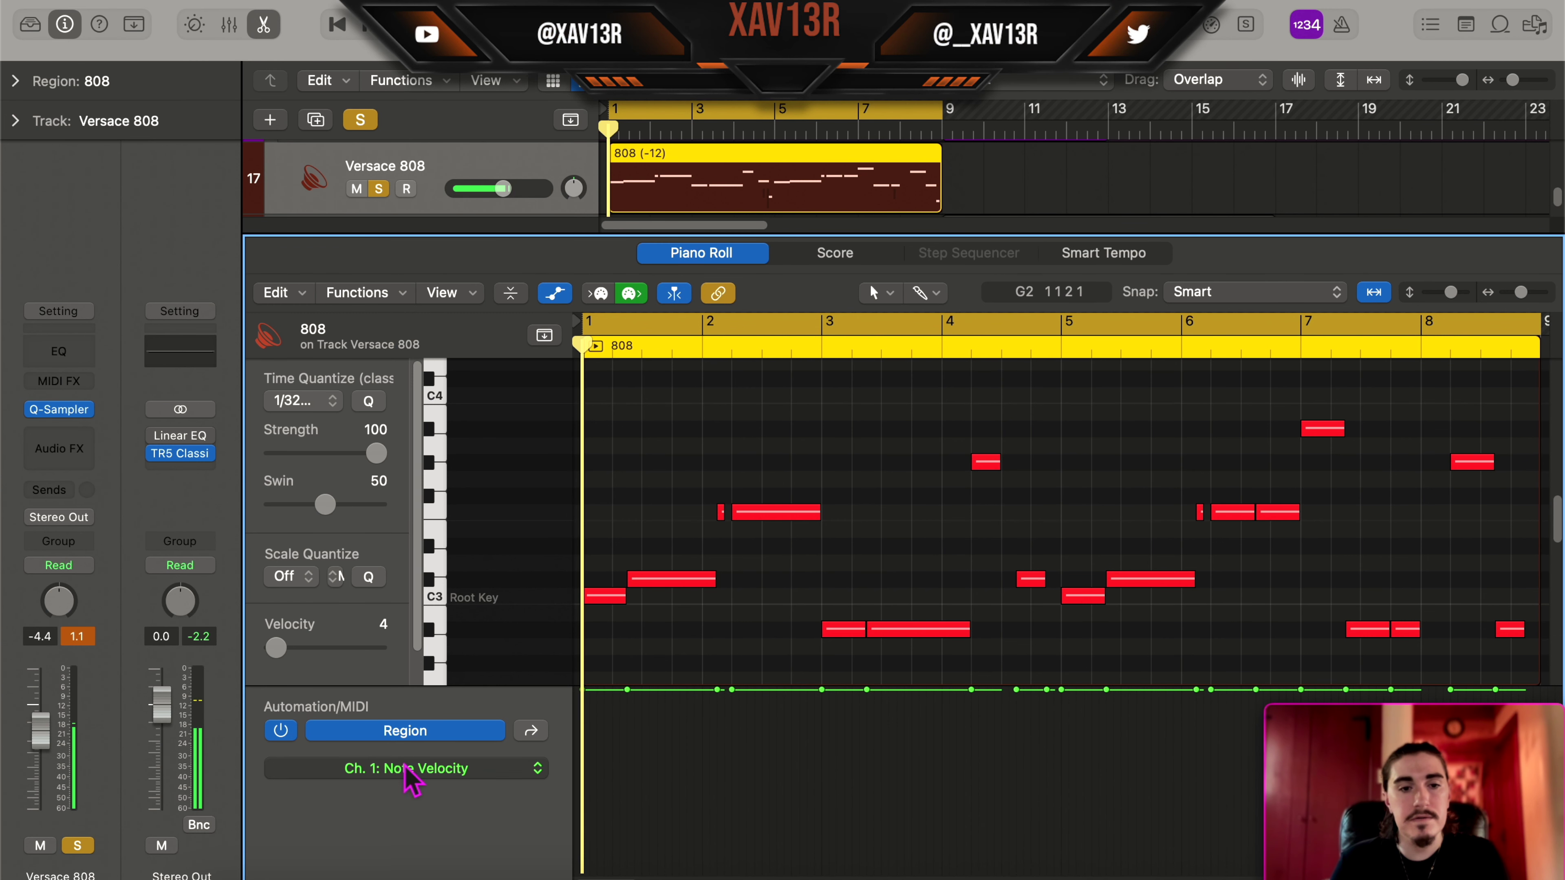
# Step: Show the Ch. 1: Pitch Bend data of the 808 region and enlarge its automation area
pyautogui.click(412, 780)
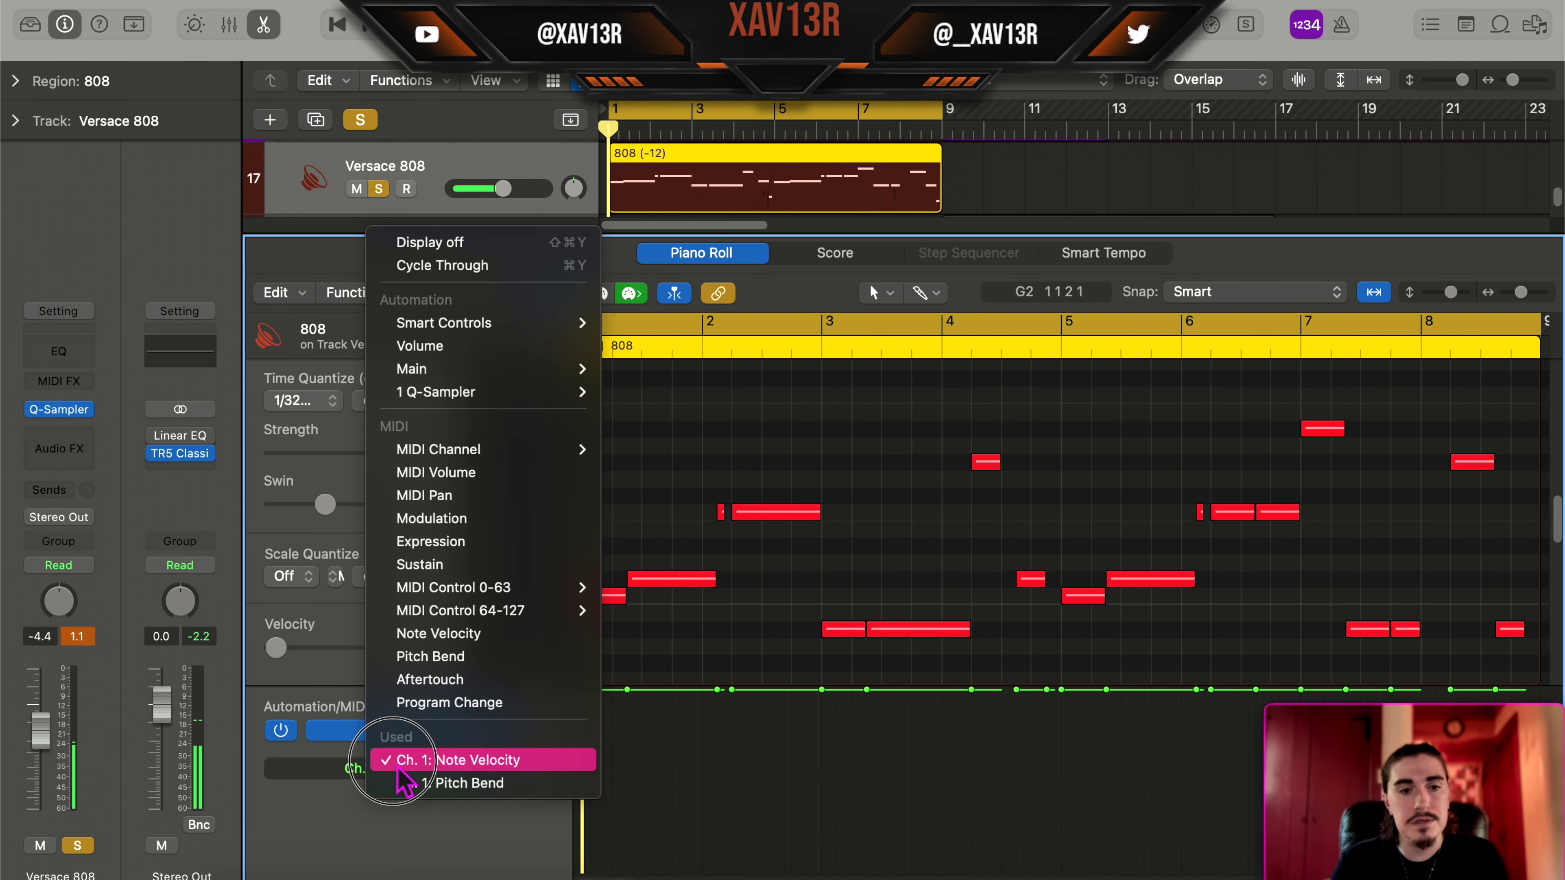
pyautogui.click(798, 635)
pyautogui.scroll(-9, 829, 592)
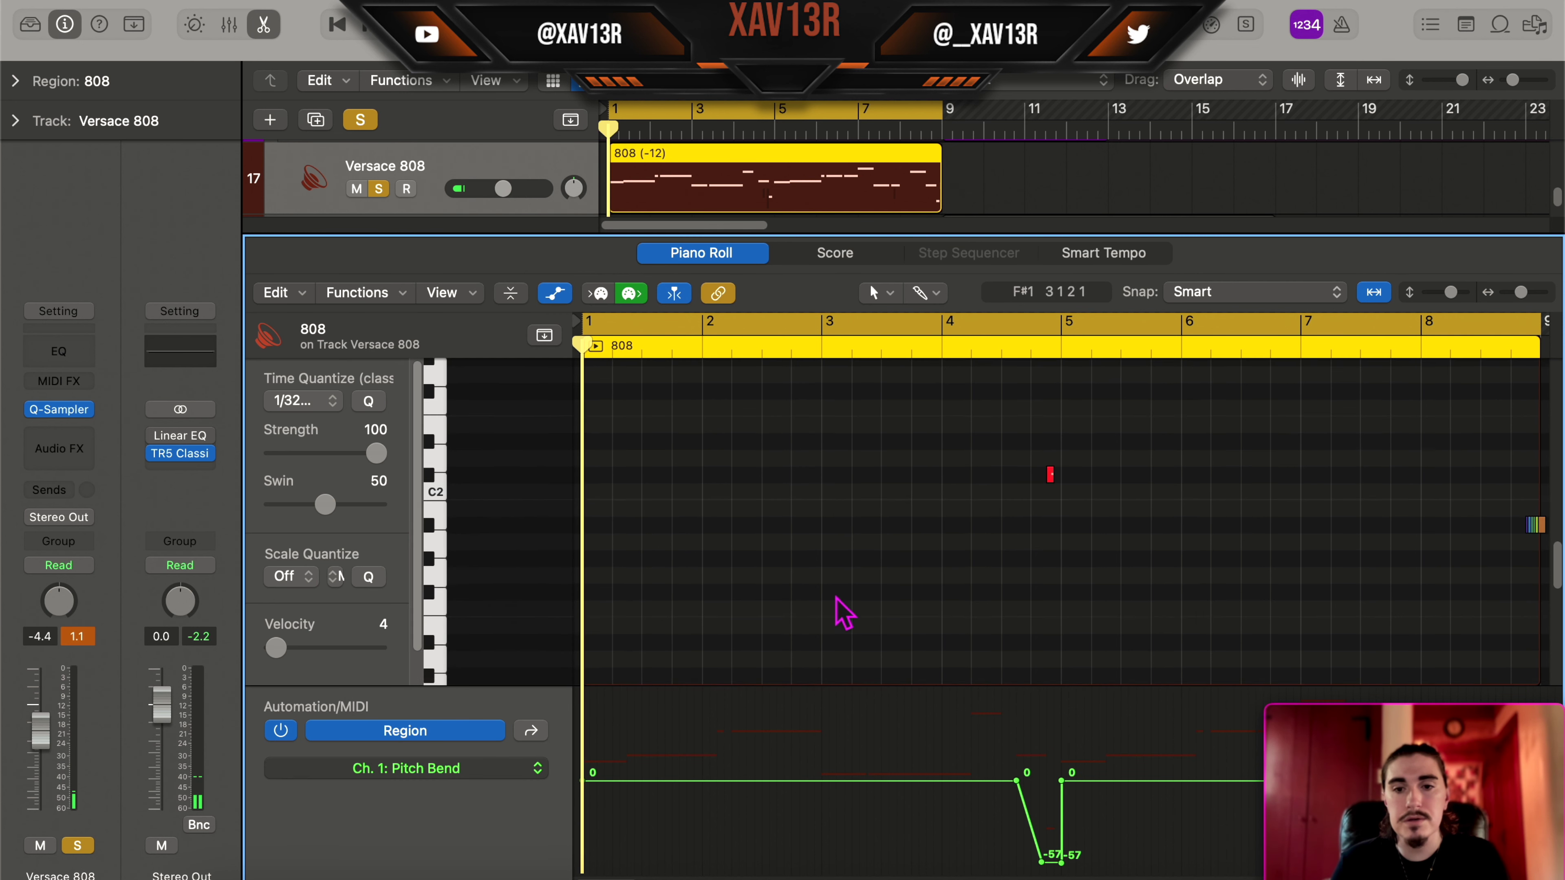
pyautogui.scroll(4, 832, 604)
pyautogui.moveTo(842, 685); pyautogui.dragTo(871, 373)
pyautogui.hscroll(5, 1047, 617)
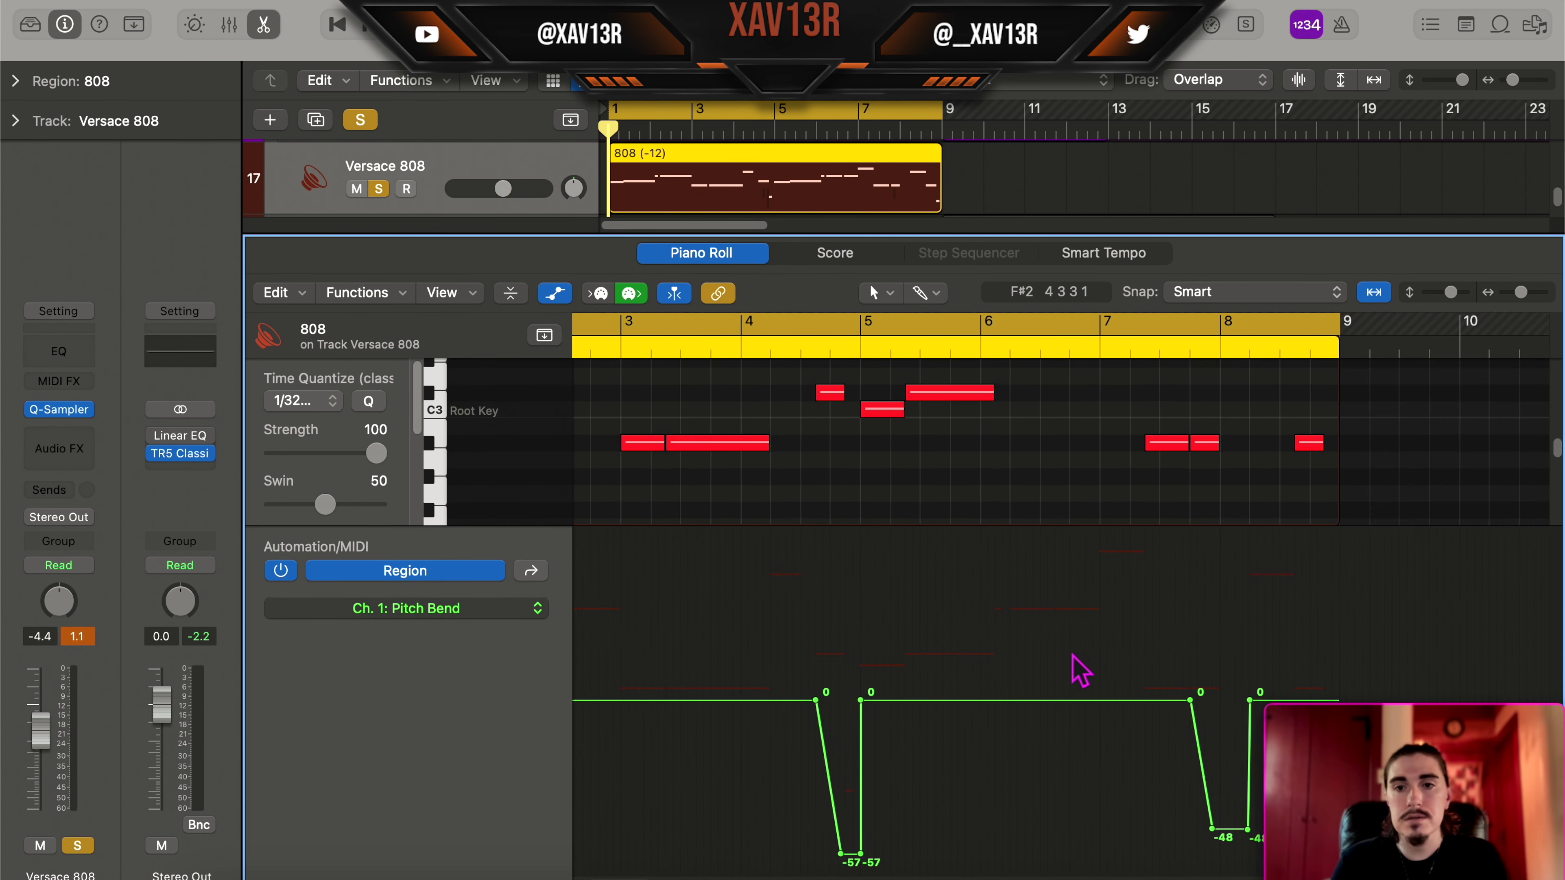
# Step: Play back the 808 region while following its pitch bend curve and notes through to the end of the region
pyautogui.press('space')
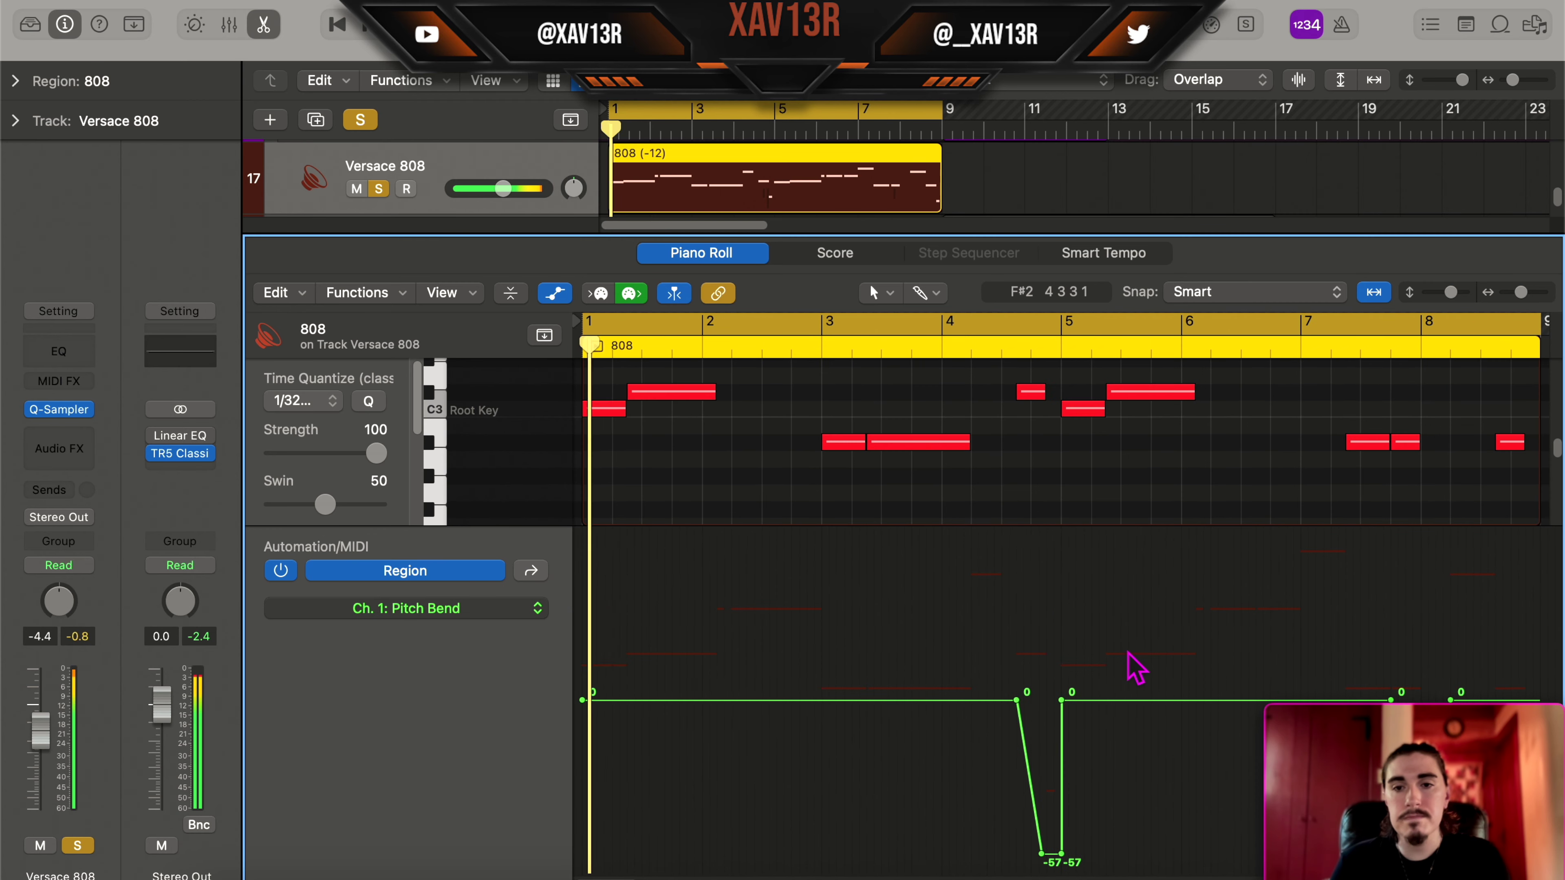
pyautogui.hscroll(2, 1138, 667)
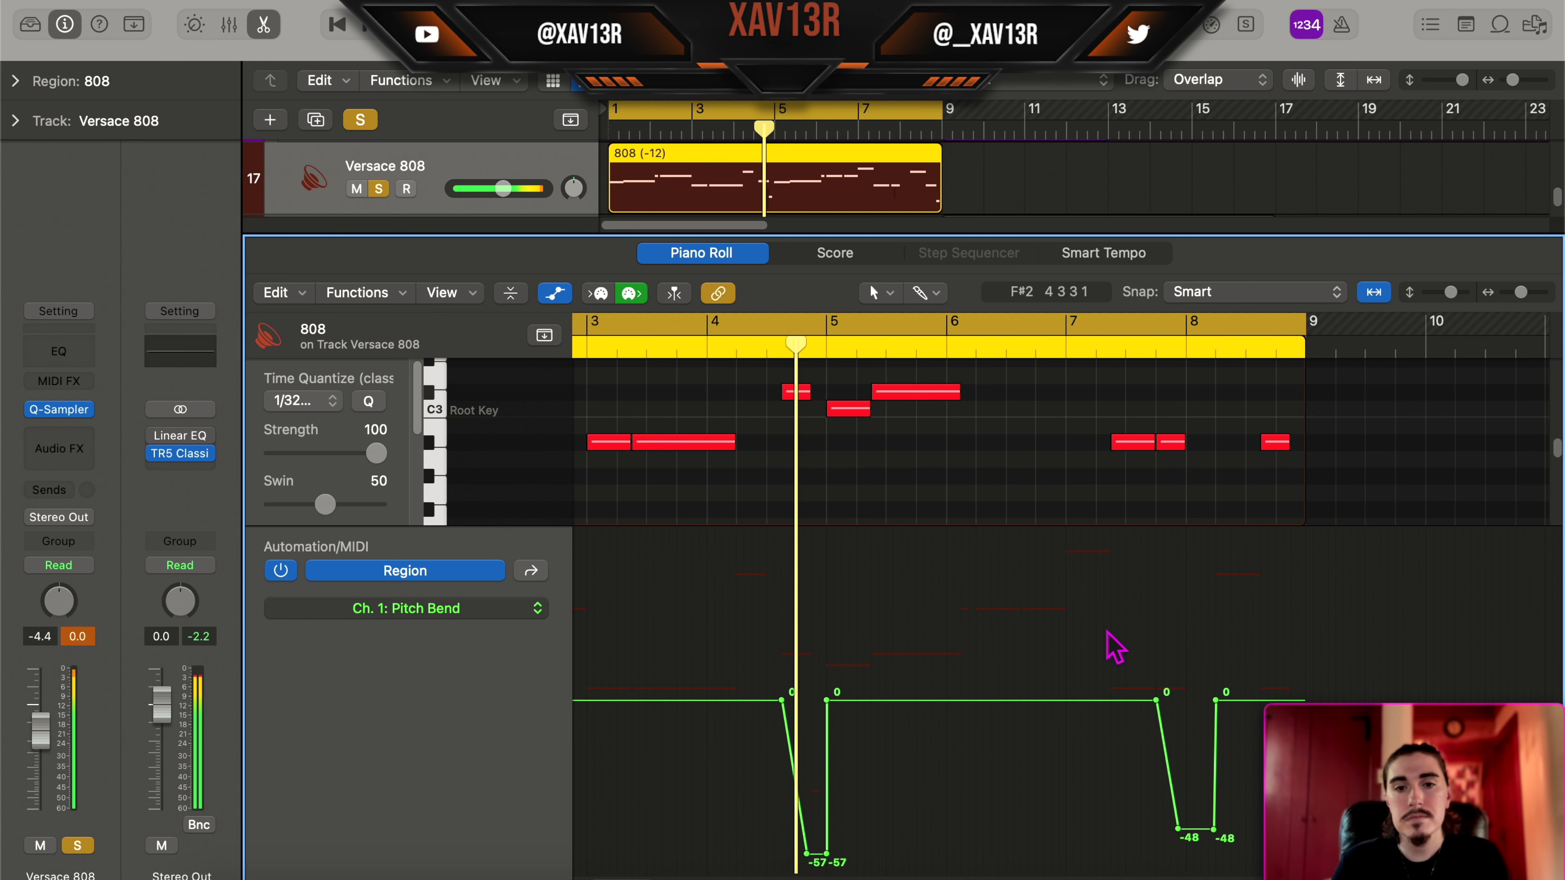
pyautogui.hscroll(2, 1114, 648)
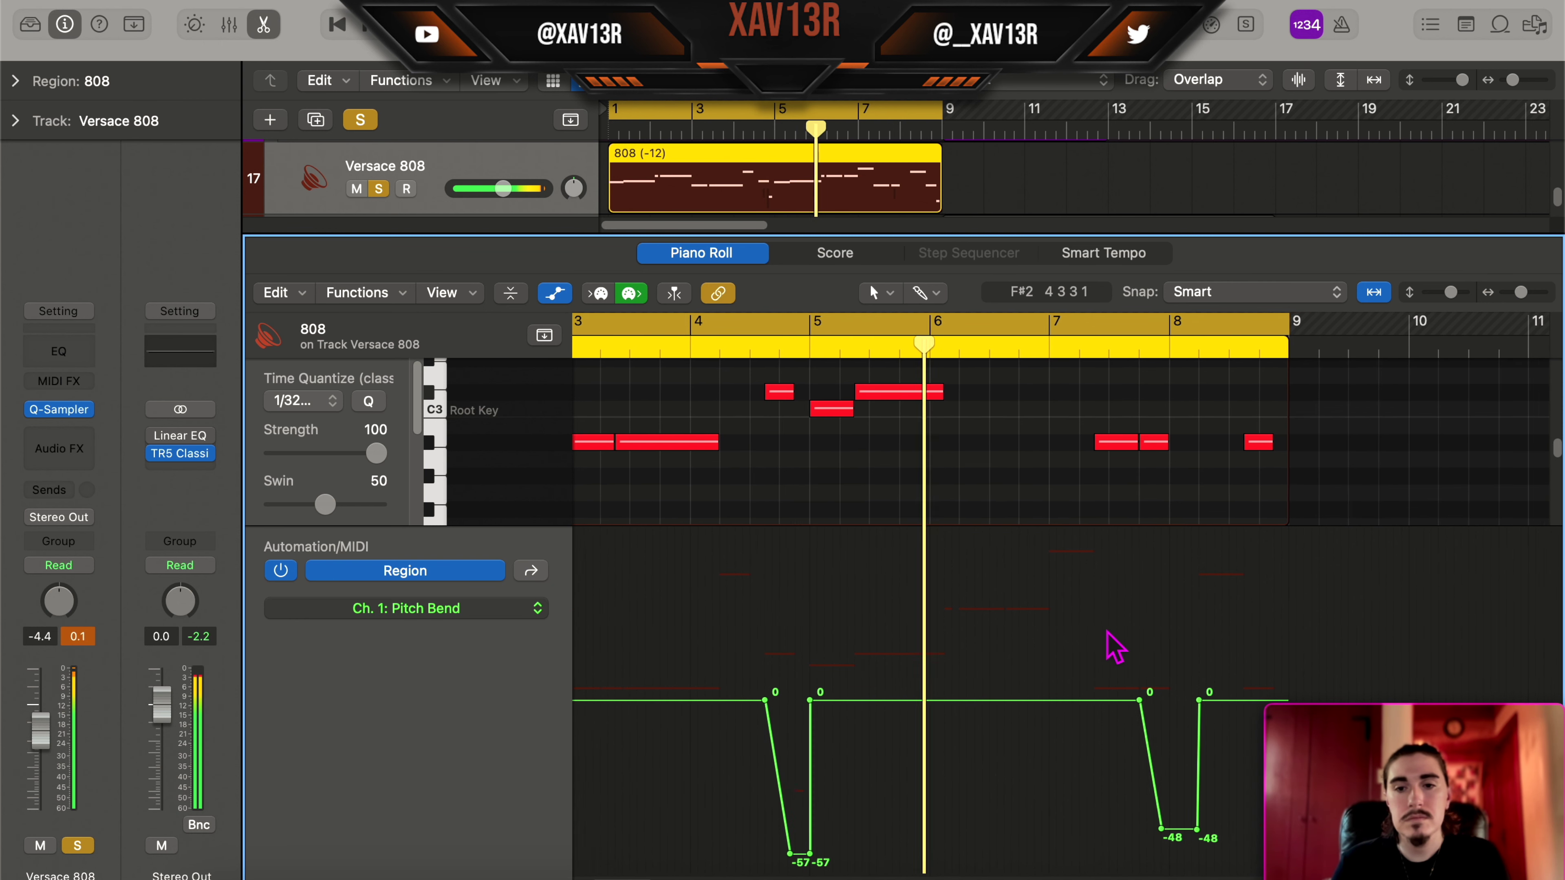
pyautogui.hscroll(-1, 1111, 615)
pyautogui.scroll(3, 1094, 536)
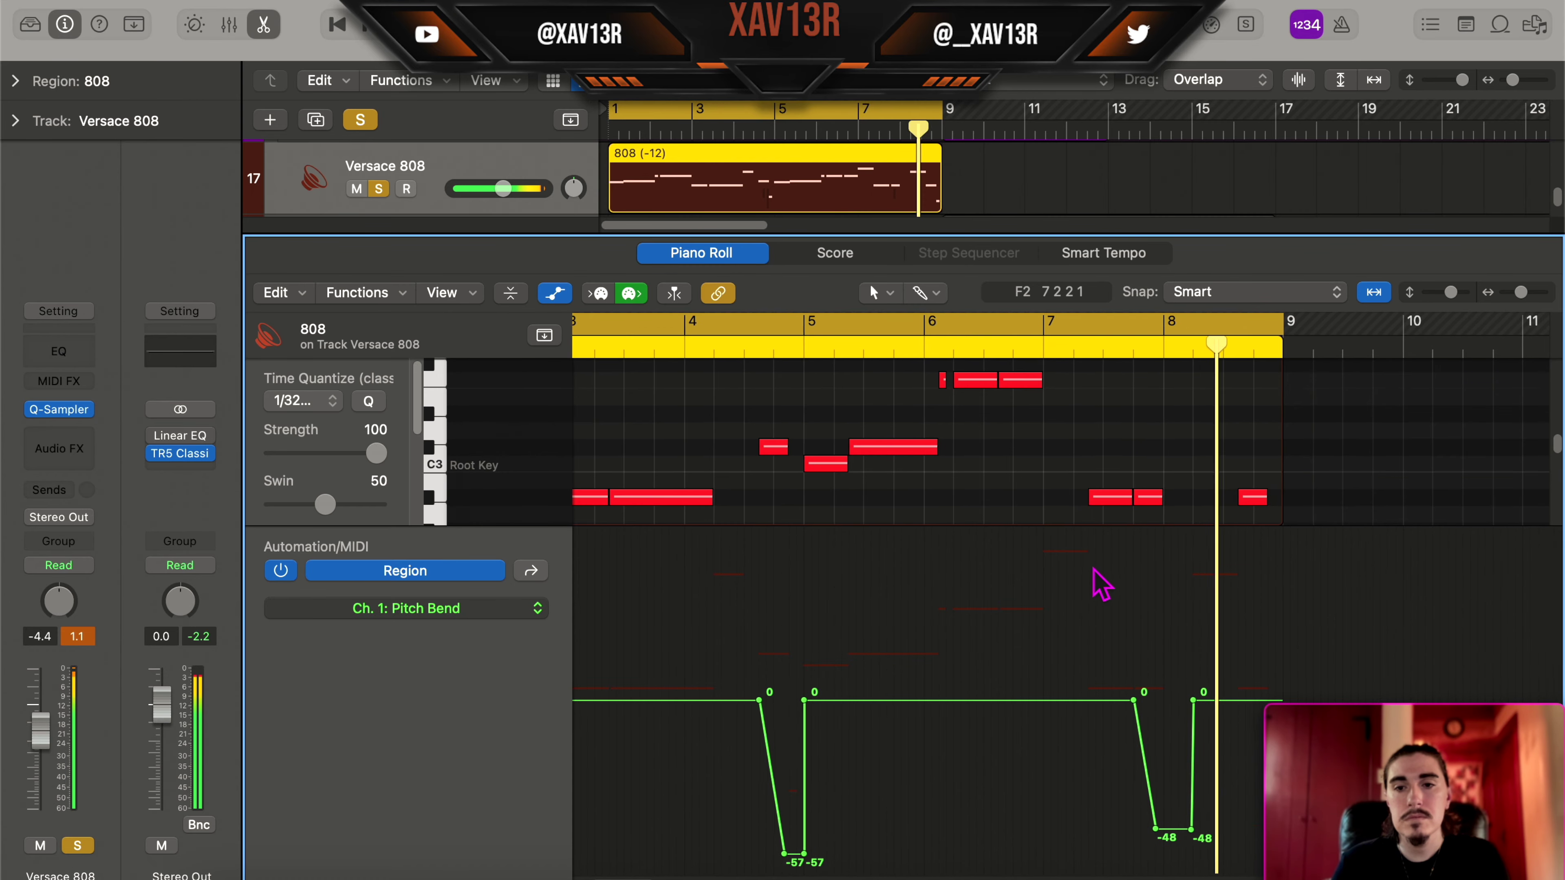
pyautogui.scroll(8, 850, 535)
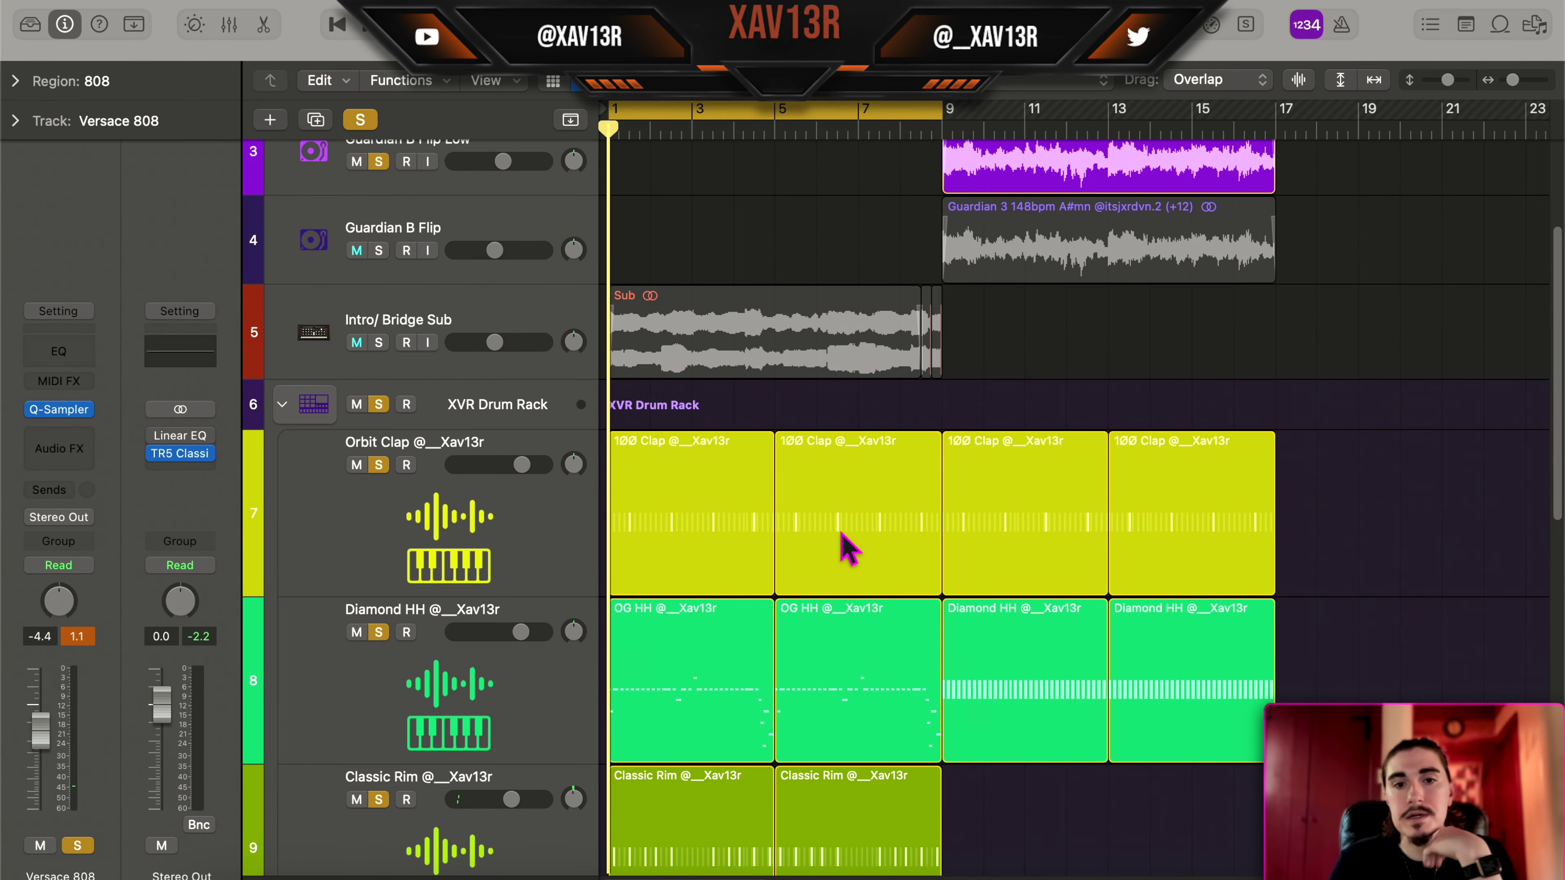
# Step: Select the Guardian B Flip Low region and its track, and set the cycle range to bars 9 to 17
pyautogui.scroll(-10, 849, 551)
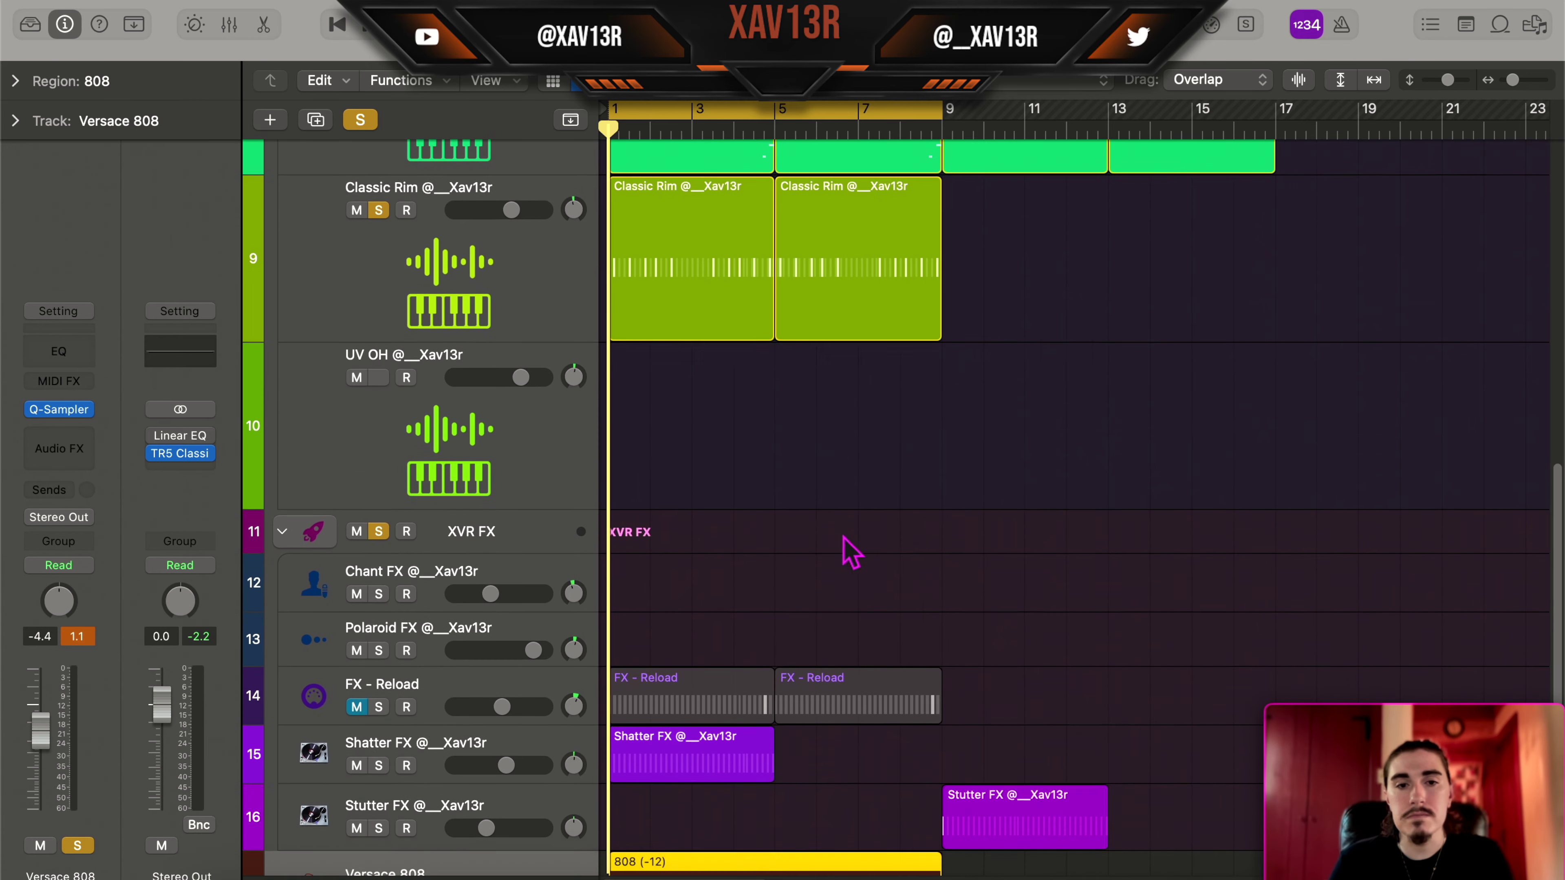
pyautogui.scroll(-1, 795, 584)
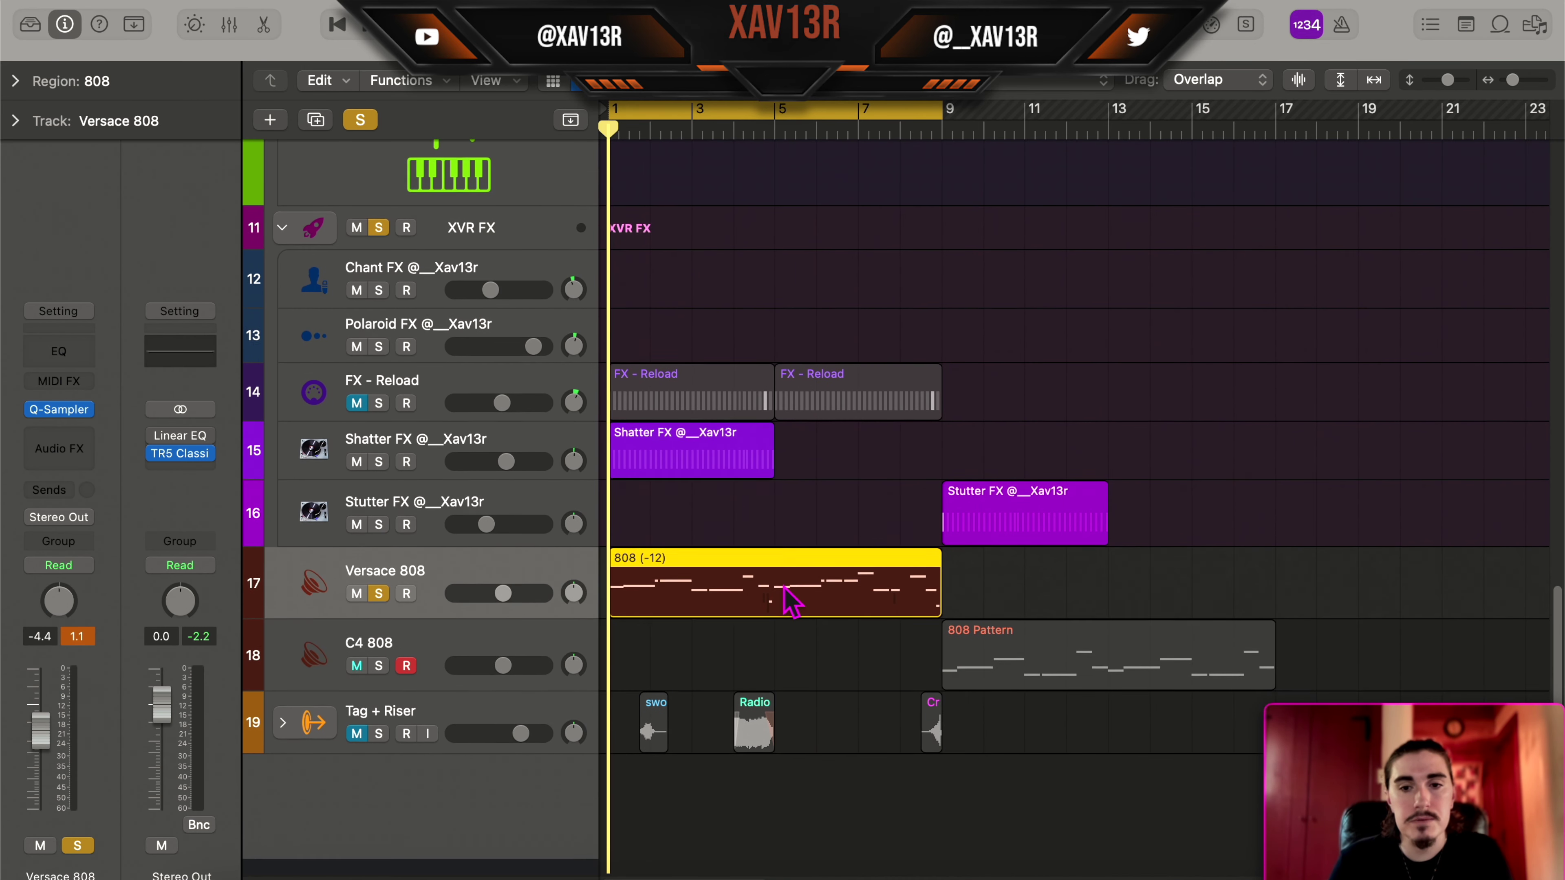
pyautogui.scroll(10, 850, 604)
pyautogui.click(1075, 351)
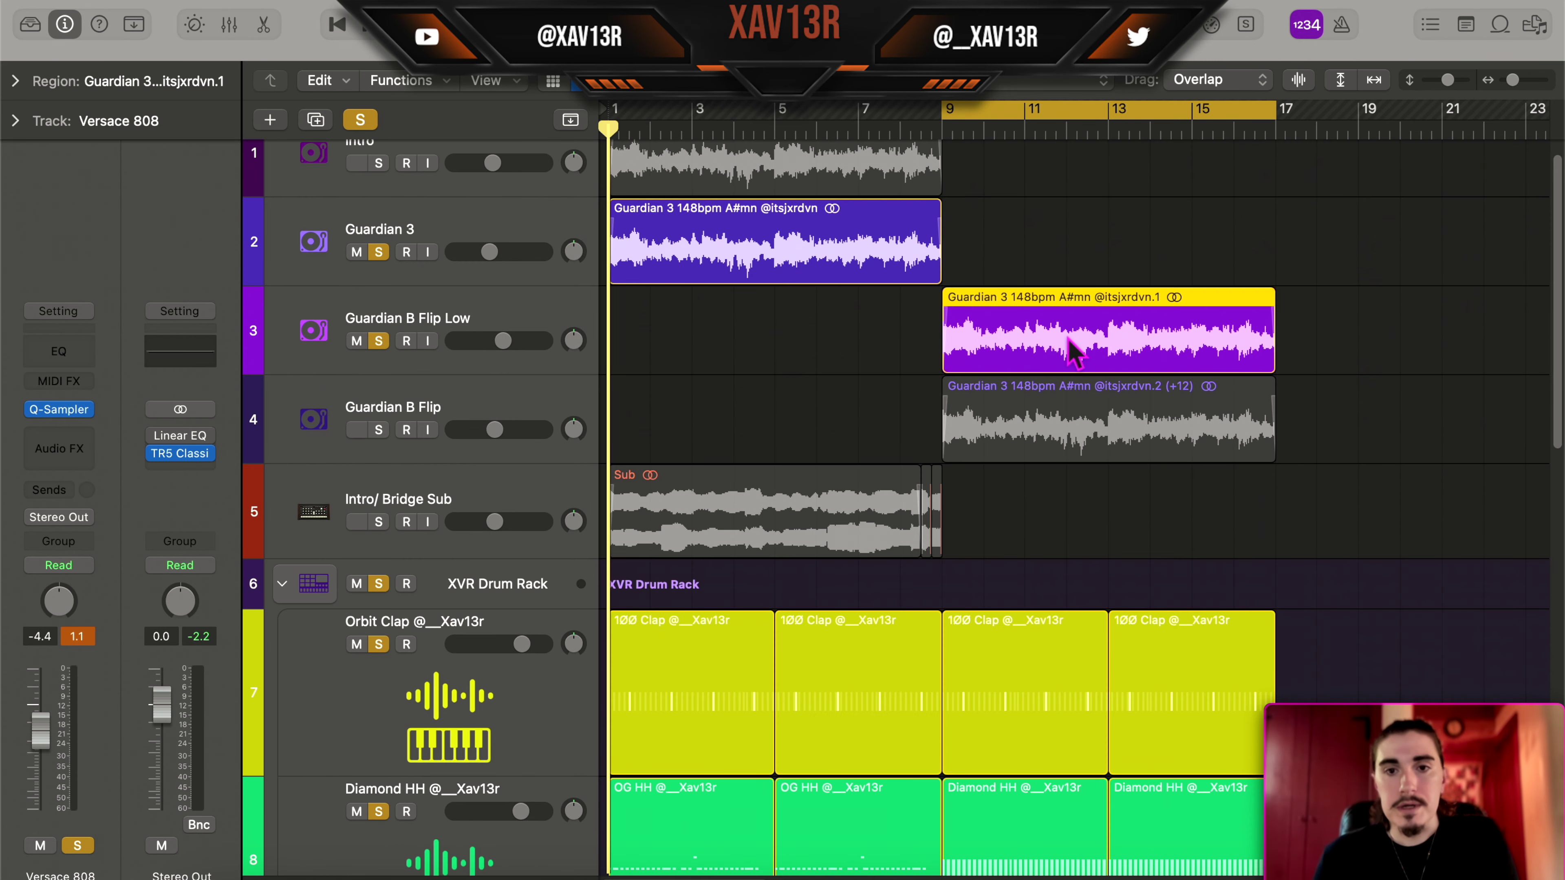
pyautogui.press('s')
pyautogui.press('s')
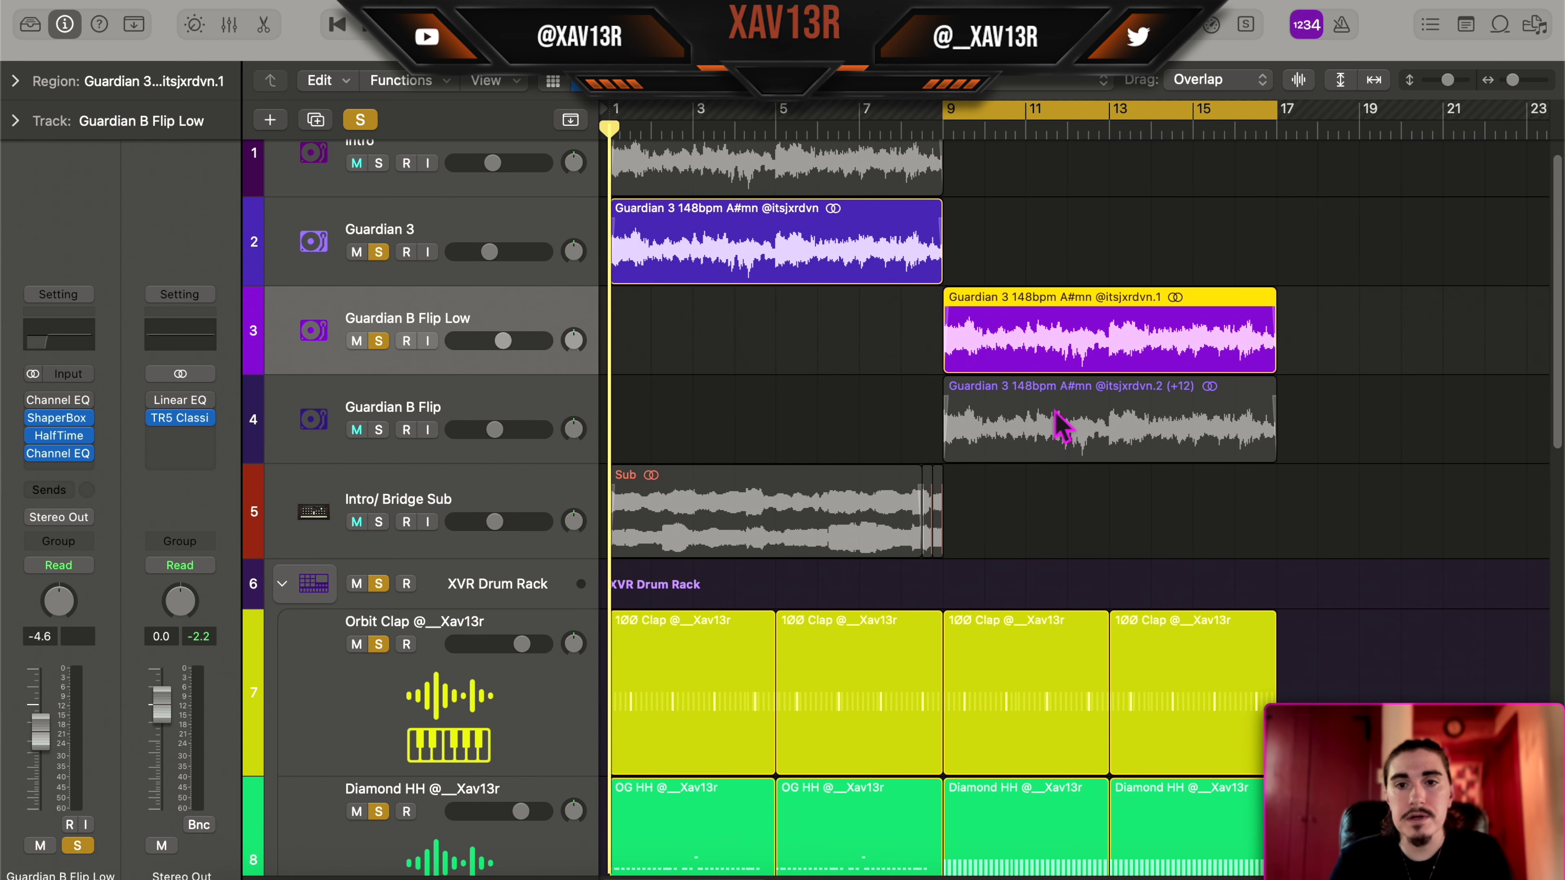
# Step: Replace the Diamond HH regions in bars 9 to 17 with copies of the OG HH region and play back the section
pyautogui.scroll(-10, 1057, 425)
pyautogui.scroll(10, 1057, 426)
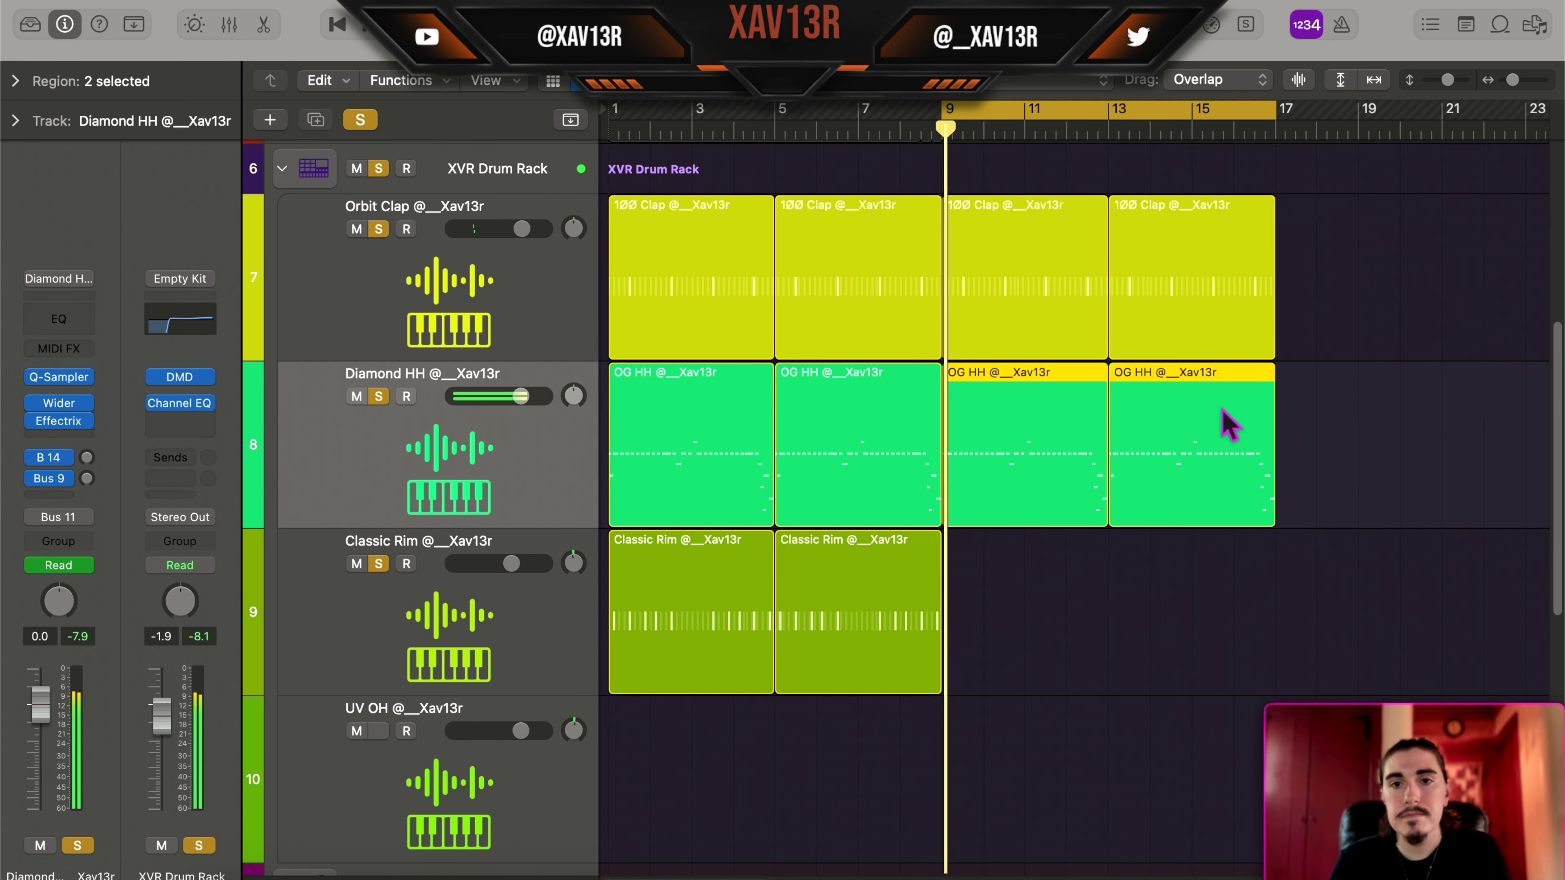
pyautogui.scroll(-2, 1264, 459)
pyautogui.scroll(-2, 1286, 478)
pyautogui.scroll(3, 1286, 479)
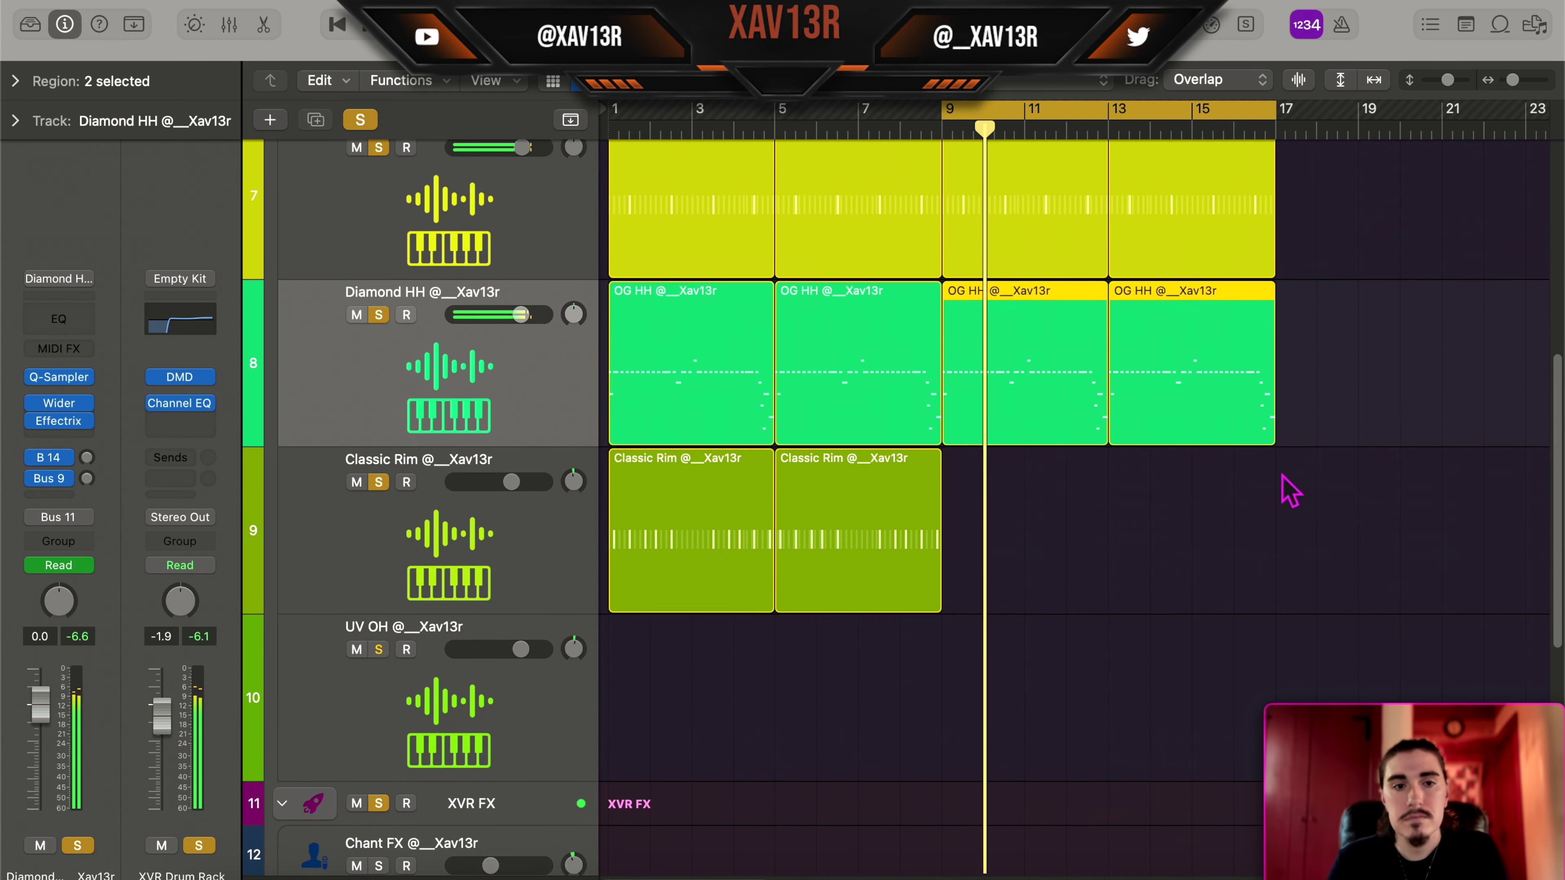
pyautogui.scroll(-2, 1284, 476)
pyautogui.scroll(6, 1254, 491)
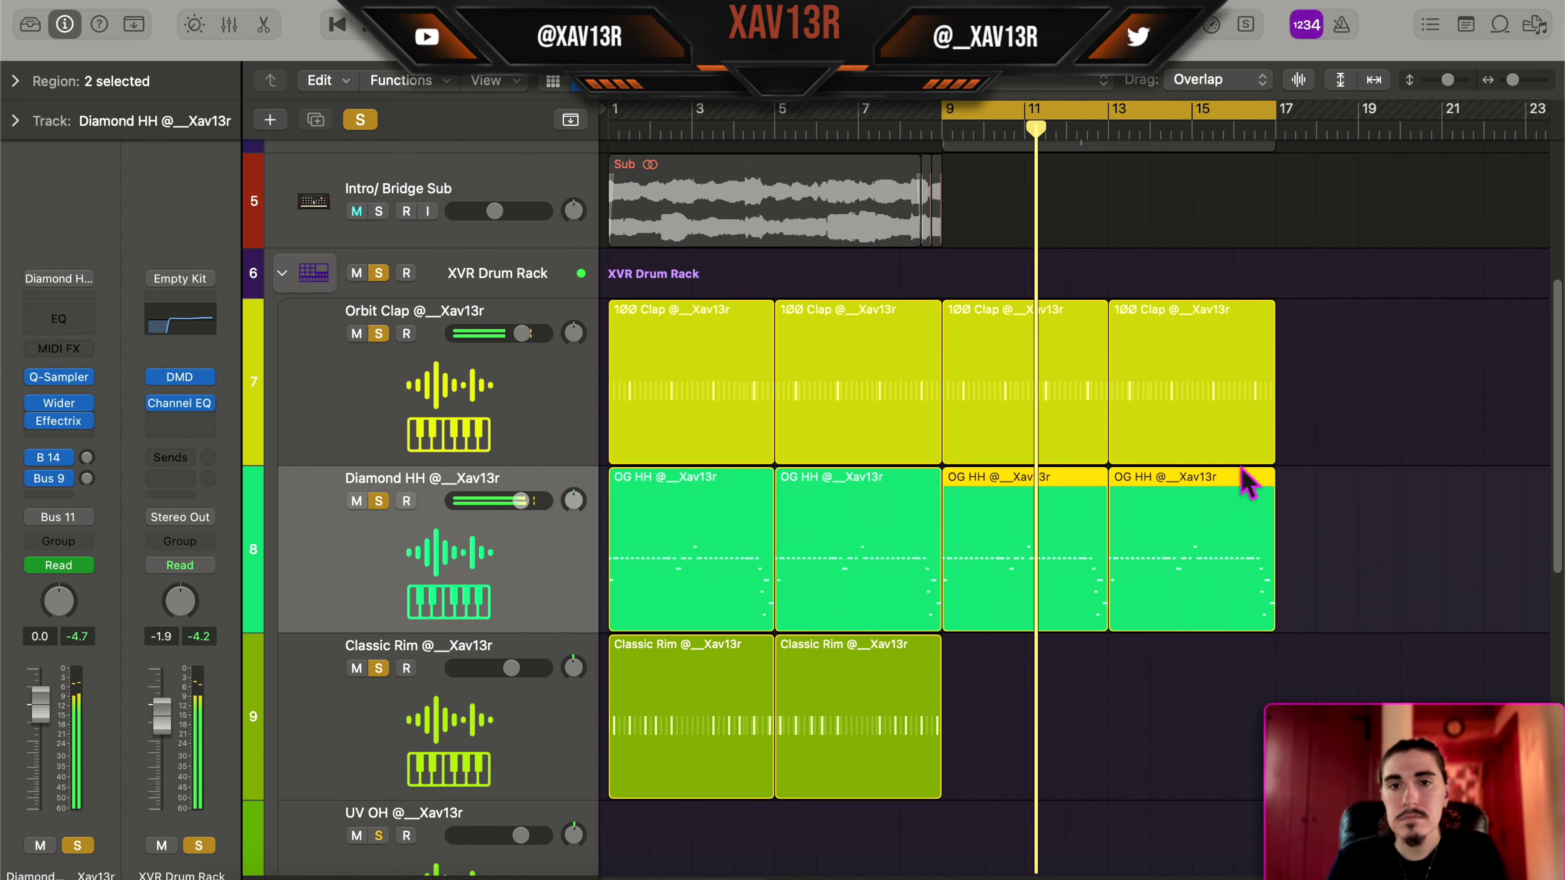
pyautogui.scroll(-10, 1249, 490)
pyautogui.scroll(3, 1246, 488)
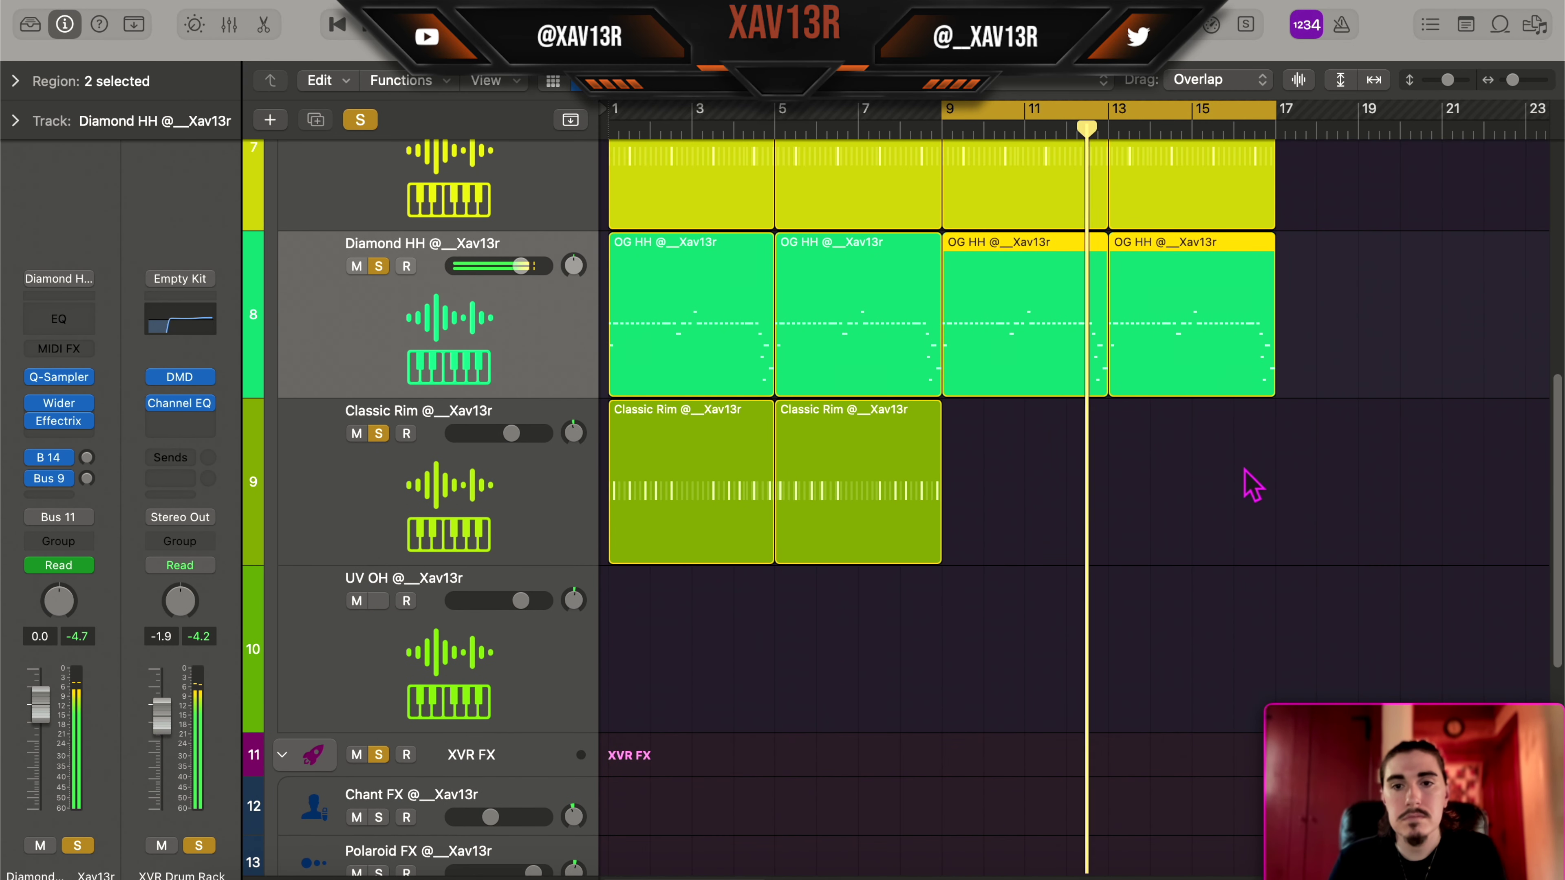
pyautogui.press('space')
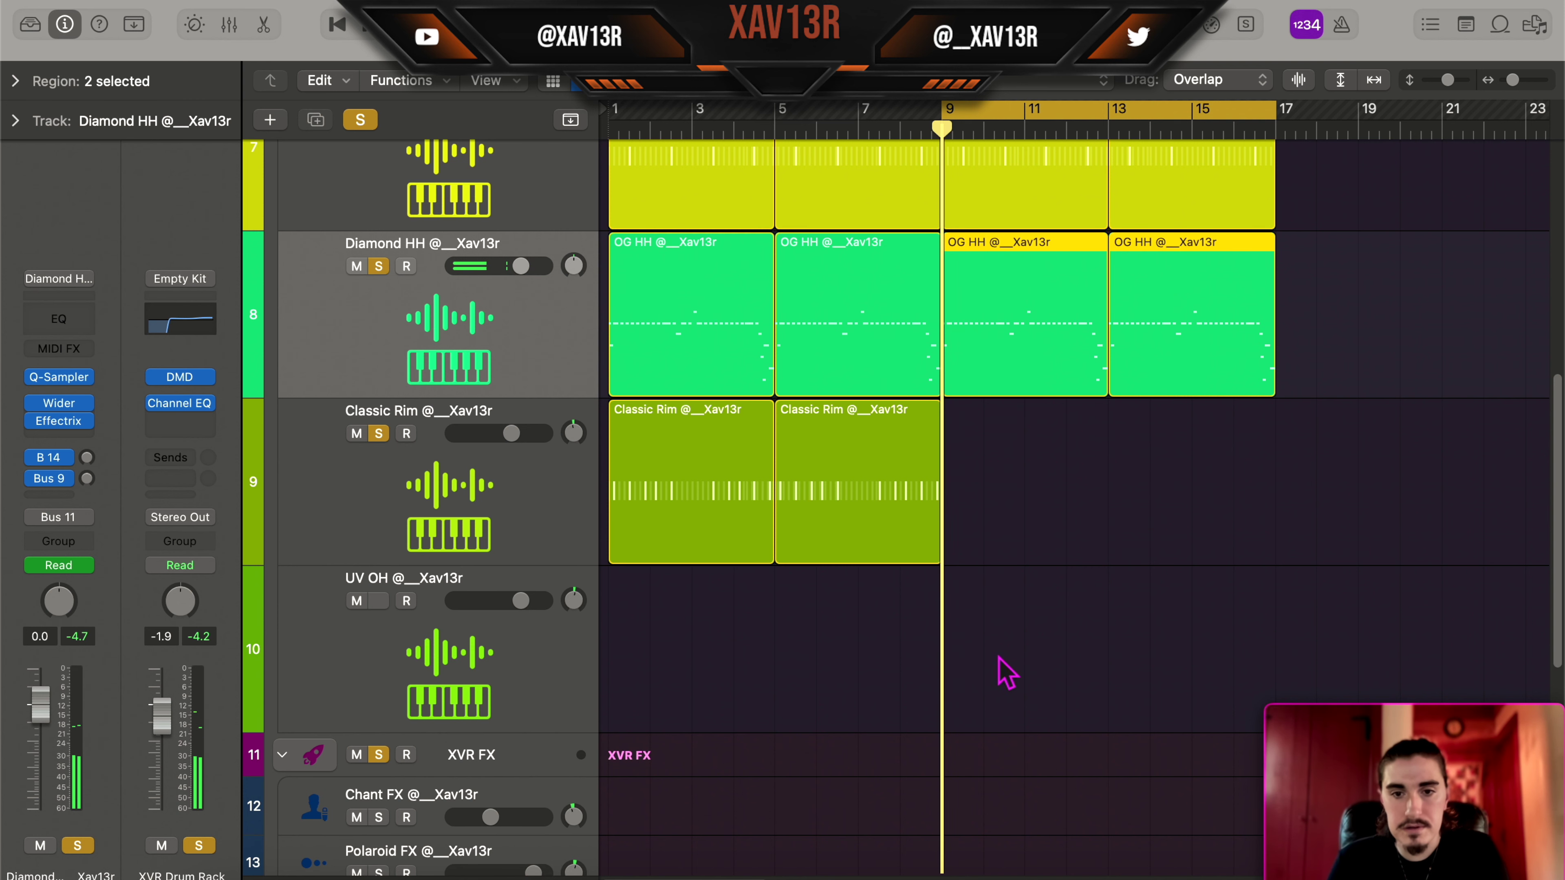
# Step: Create a pattern region on the UV OH track at bar 9 with 32 steps and turn on steps 5, 21 and 27
pyautogui.rightClick(984, 622)
pyautogui.click(1035, 618)
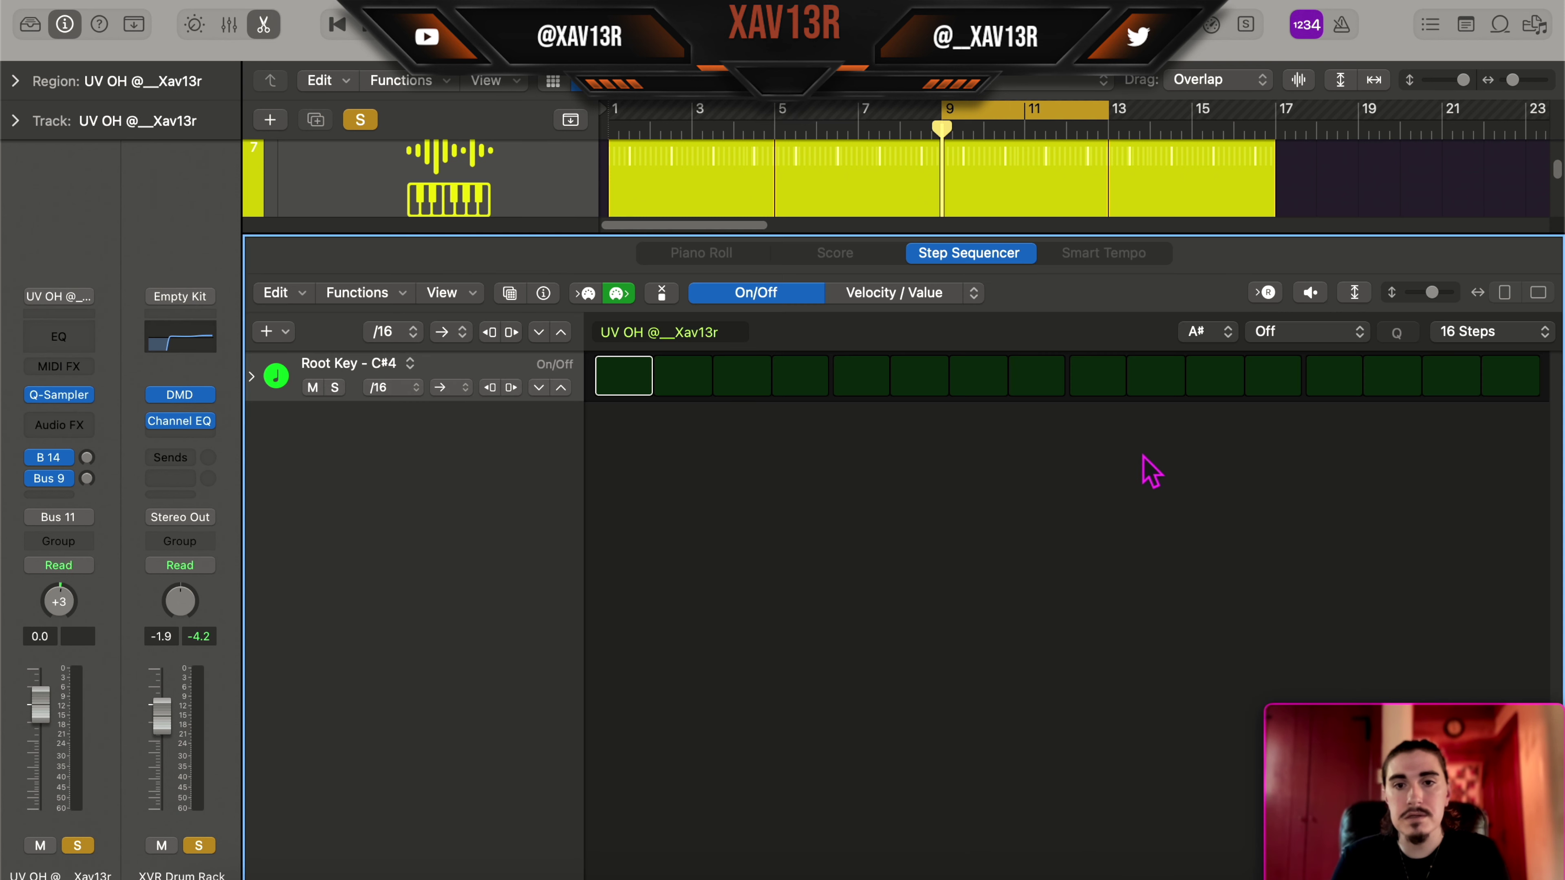
pyautogui.click(860, 377)
pyautogui.press('space')
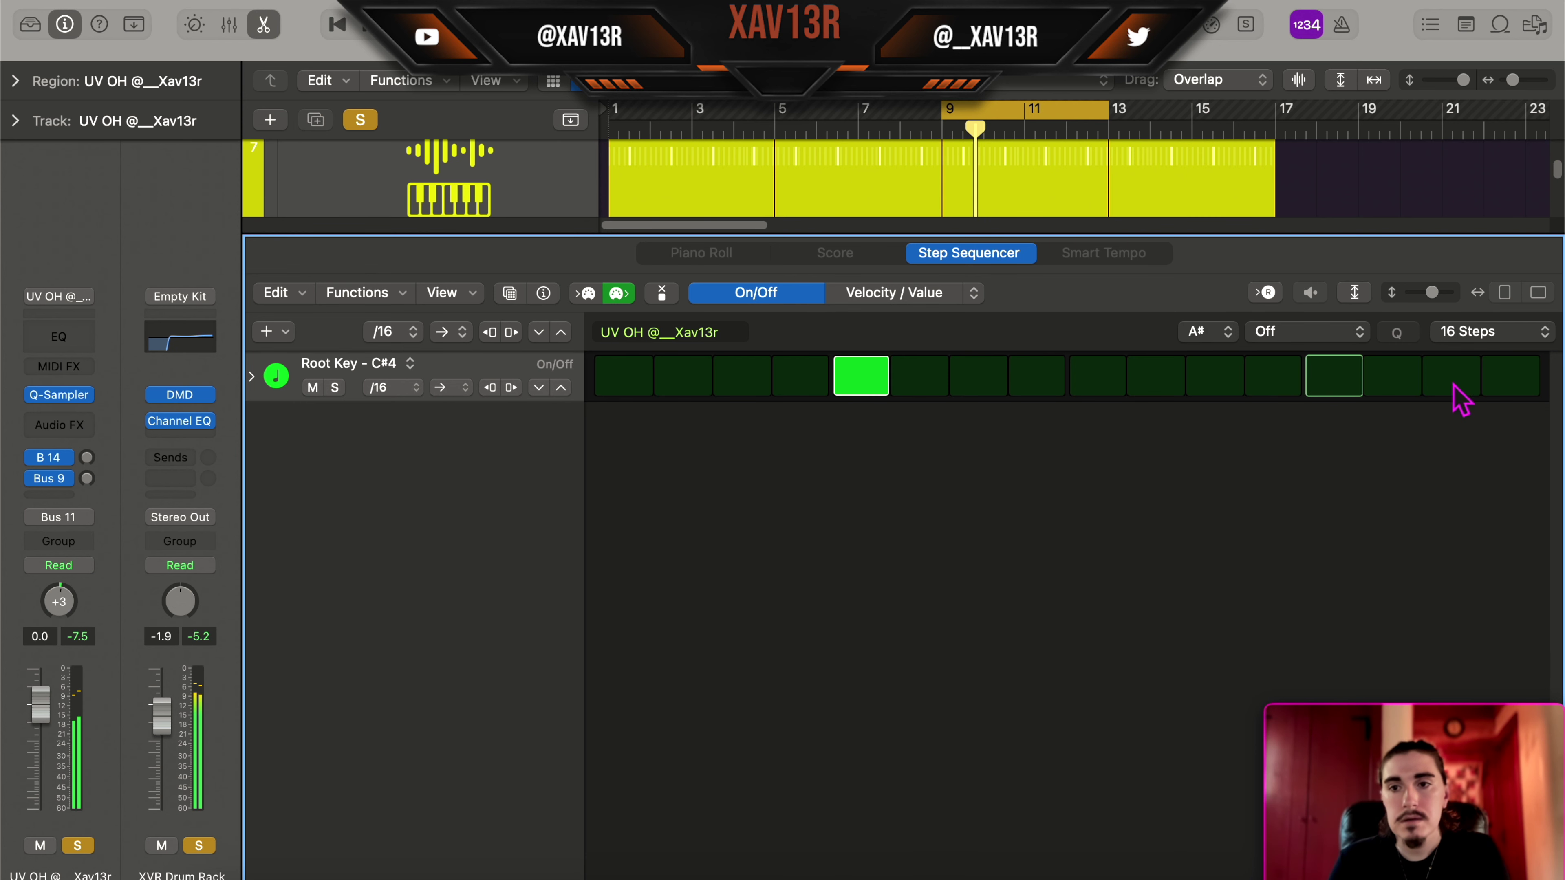
pyautogui.click(1479, 332)
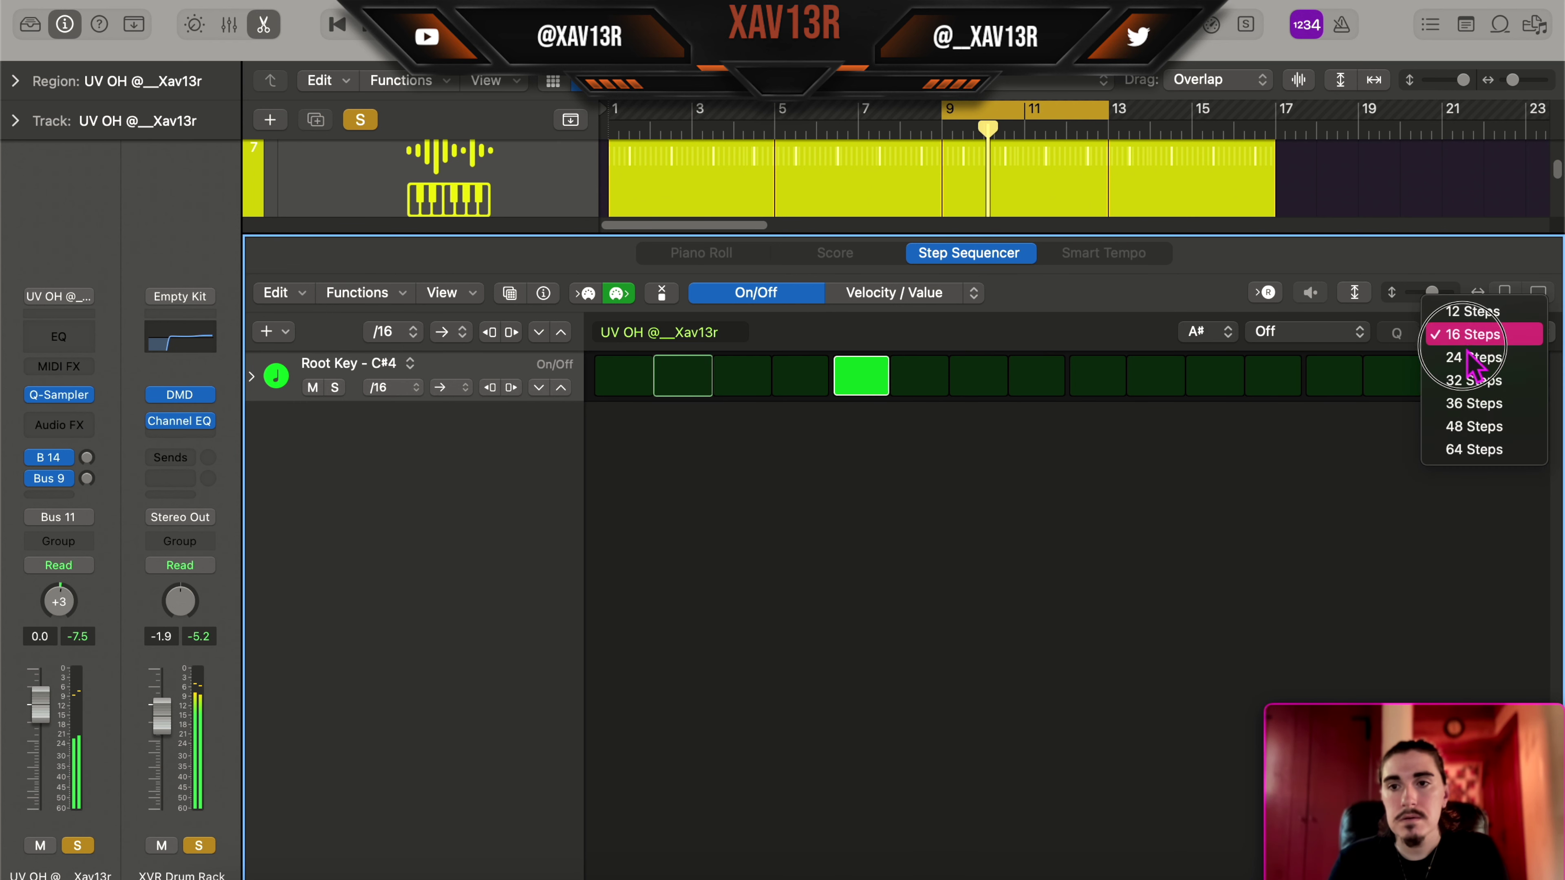
pyautogui.click(1485, 402)
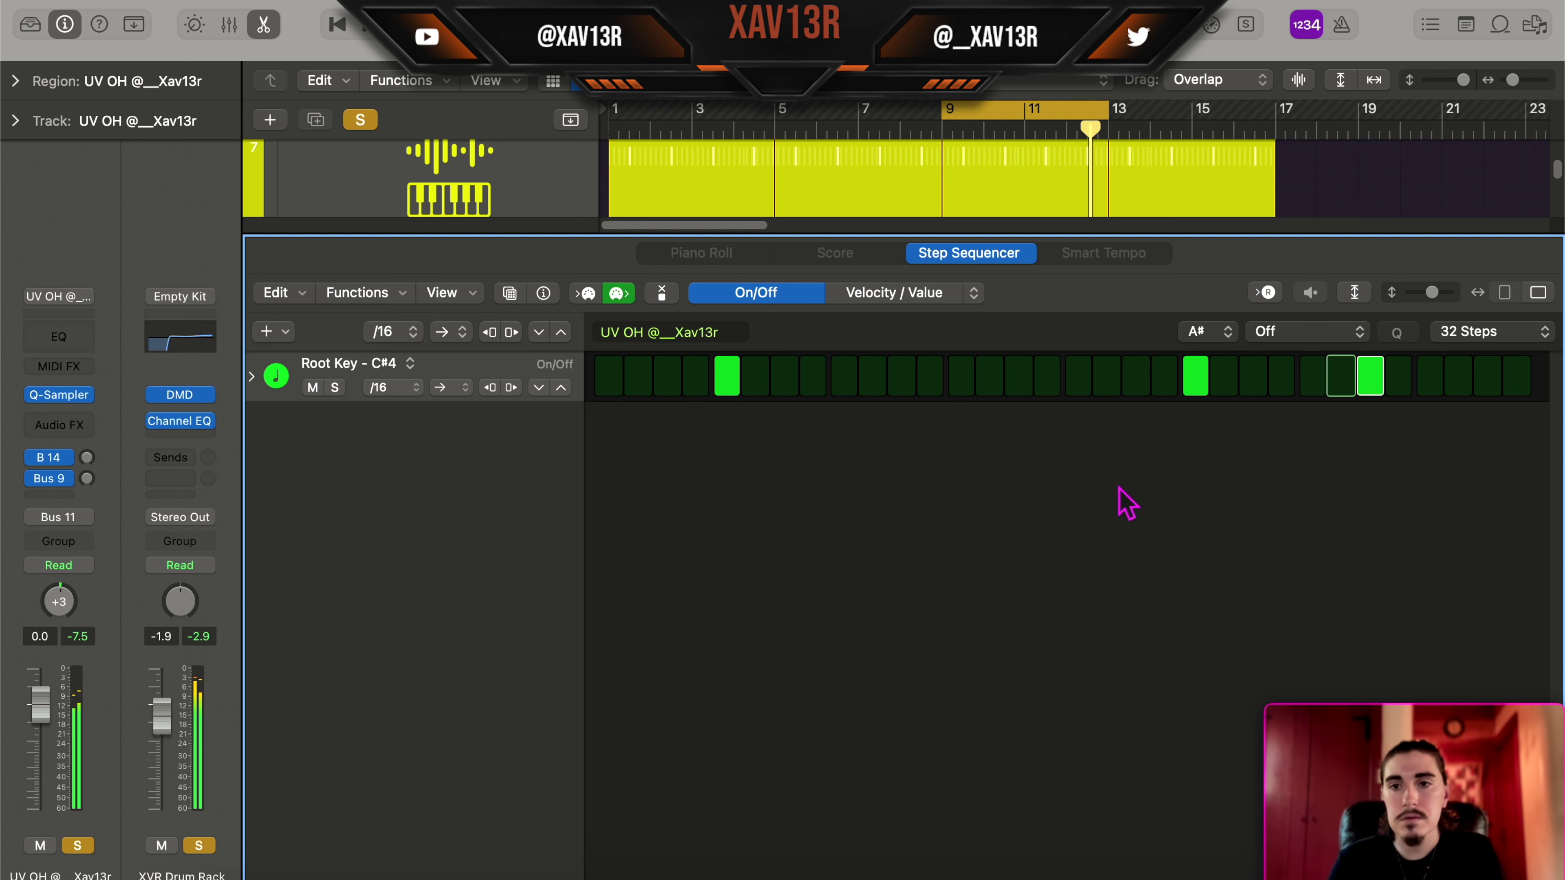
# Step: Extend the UV OH pattern to 64 steps and keep the step 27 hit only in the second half
pyautogui.click(1504, 343)
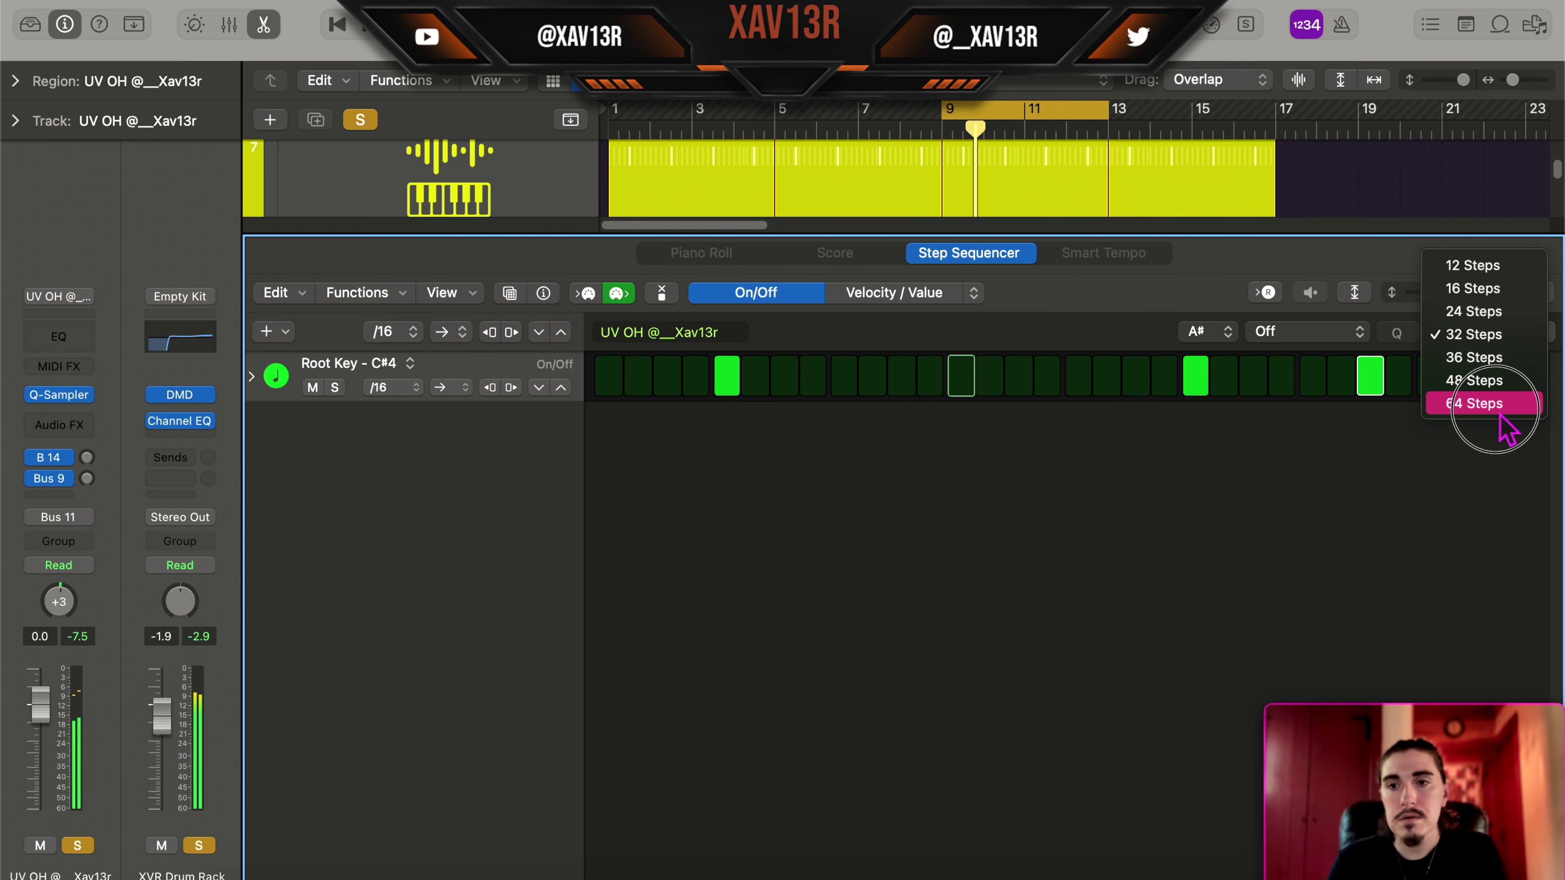
pyautogui.click(1519, 402)
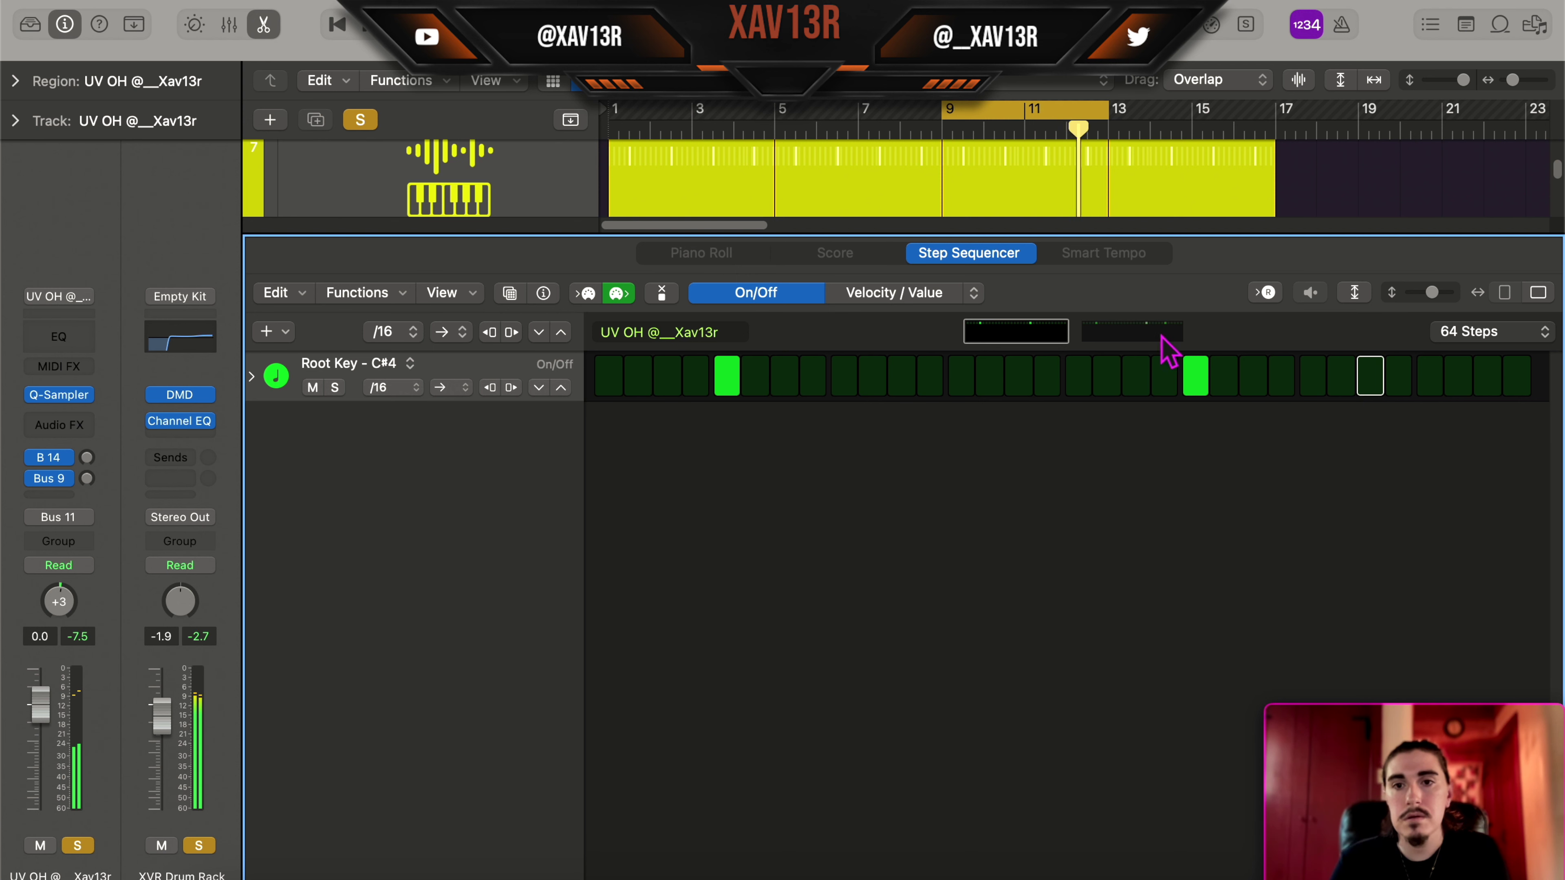
pyautogui.click(1161, 336)
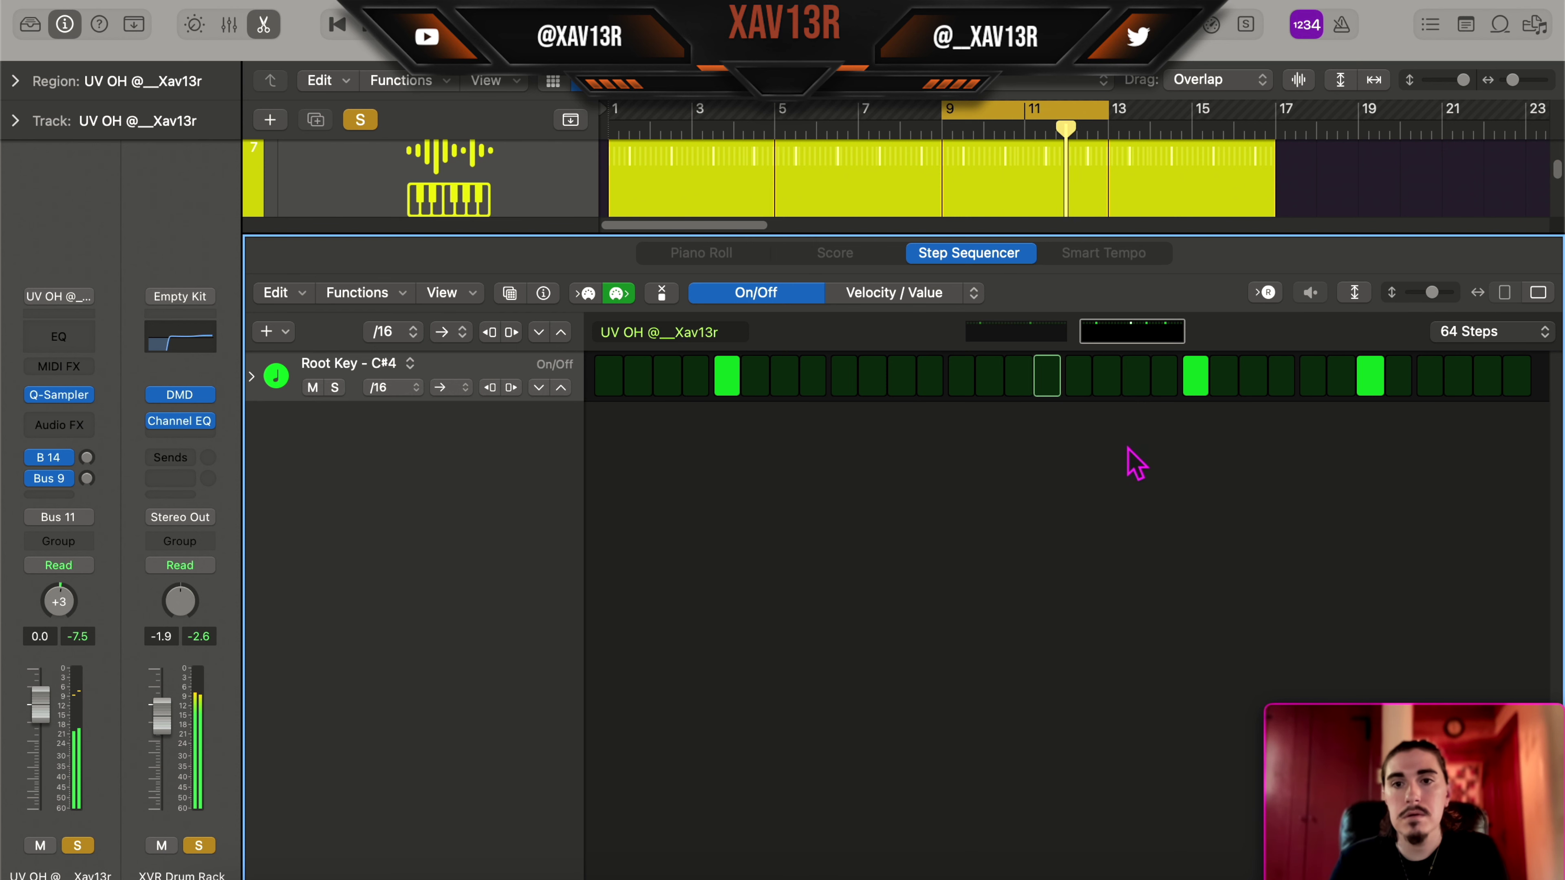
# Step: Close the step editor and convert the UV OH pattern region to a MIDI region
pyautogui.press('e')
pyautogui.rightClick(1022, 636)
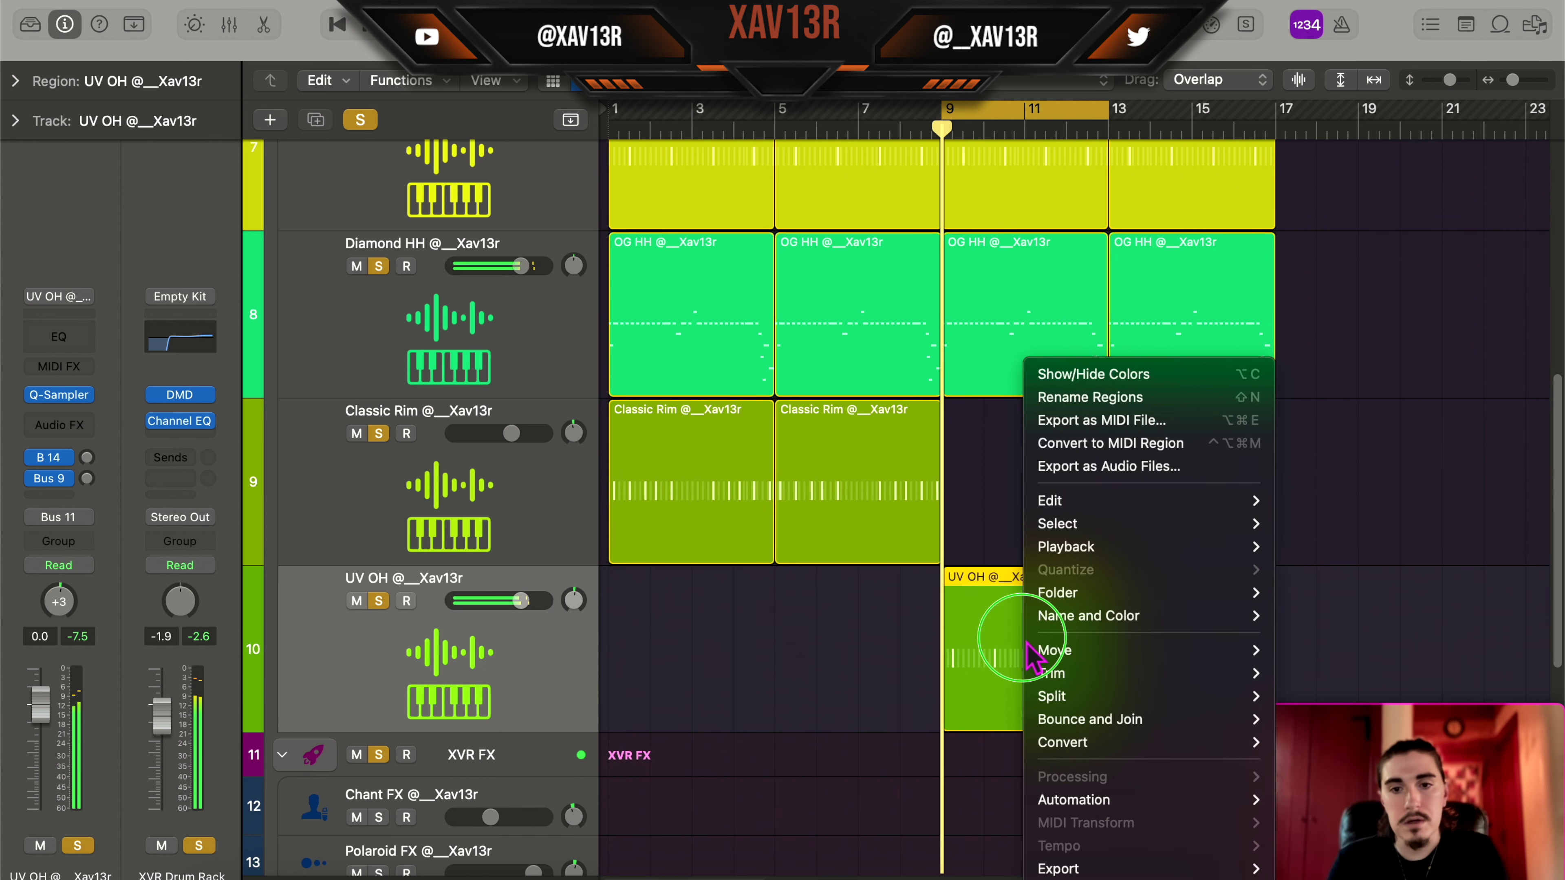
pyautogui.click(1110, 444)
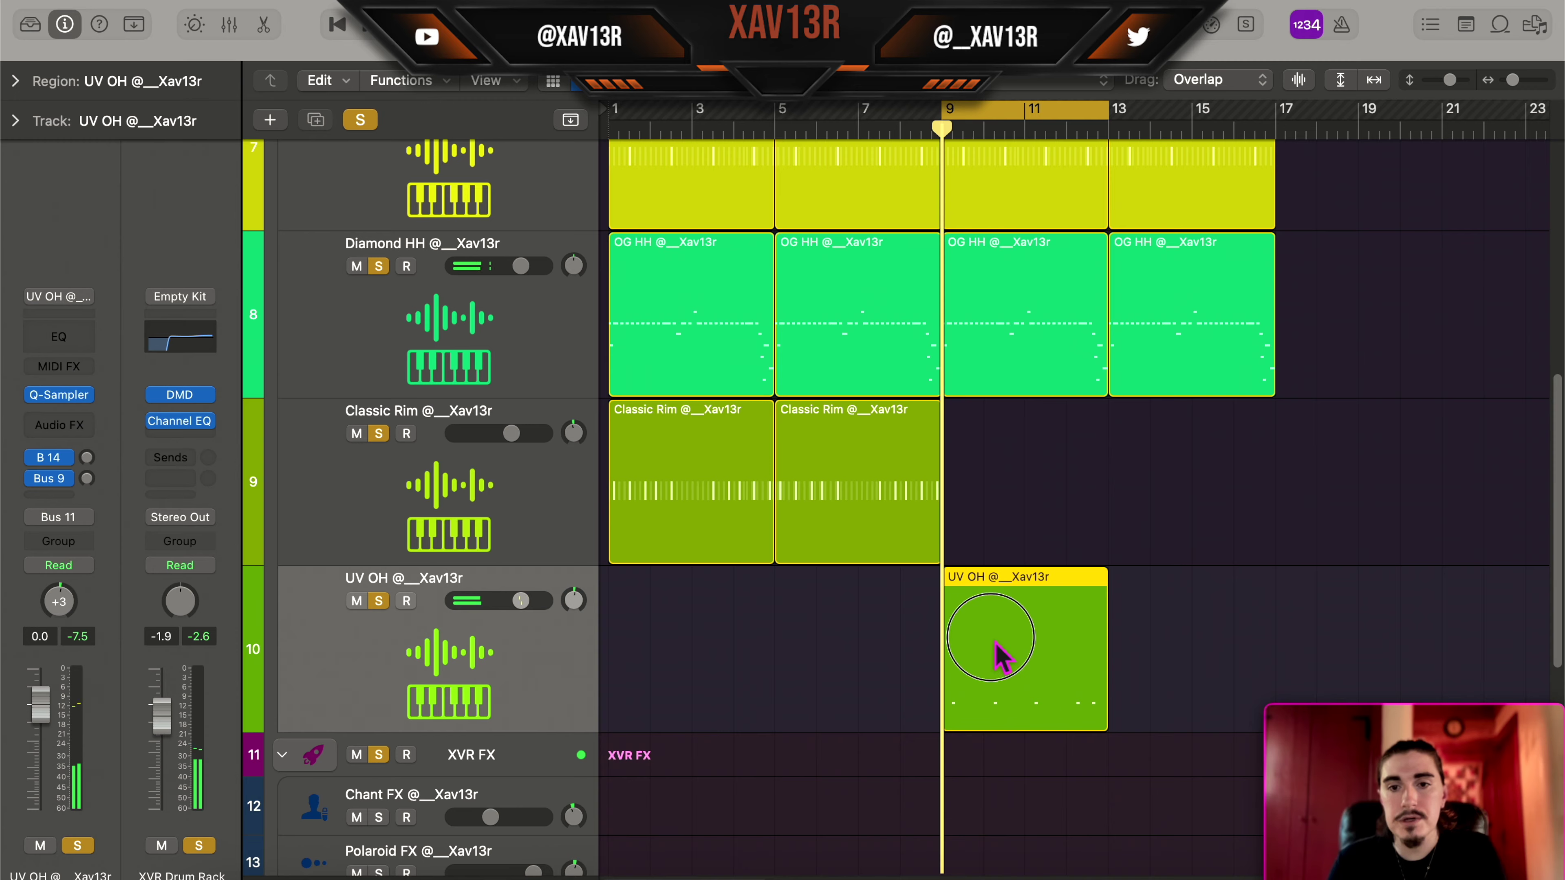
# Step: Open the UV OH region's notes with the pitch bend automation lane and play it back from bar 9
pyautogui.doubleClick(1000, 655)
pyautogui.press('a')
pyautogui.press('space')
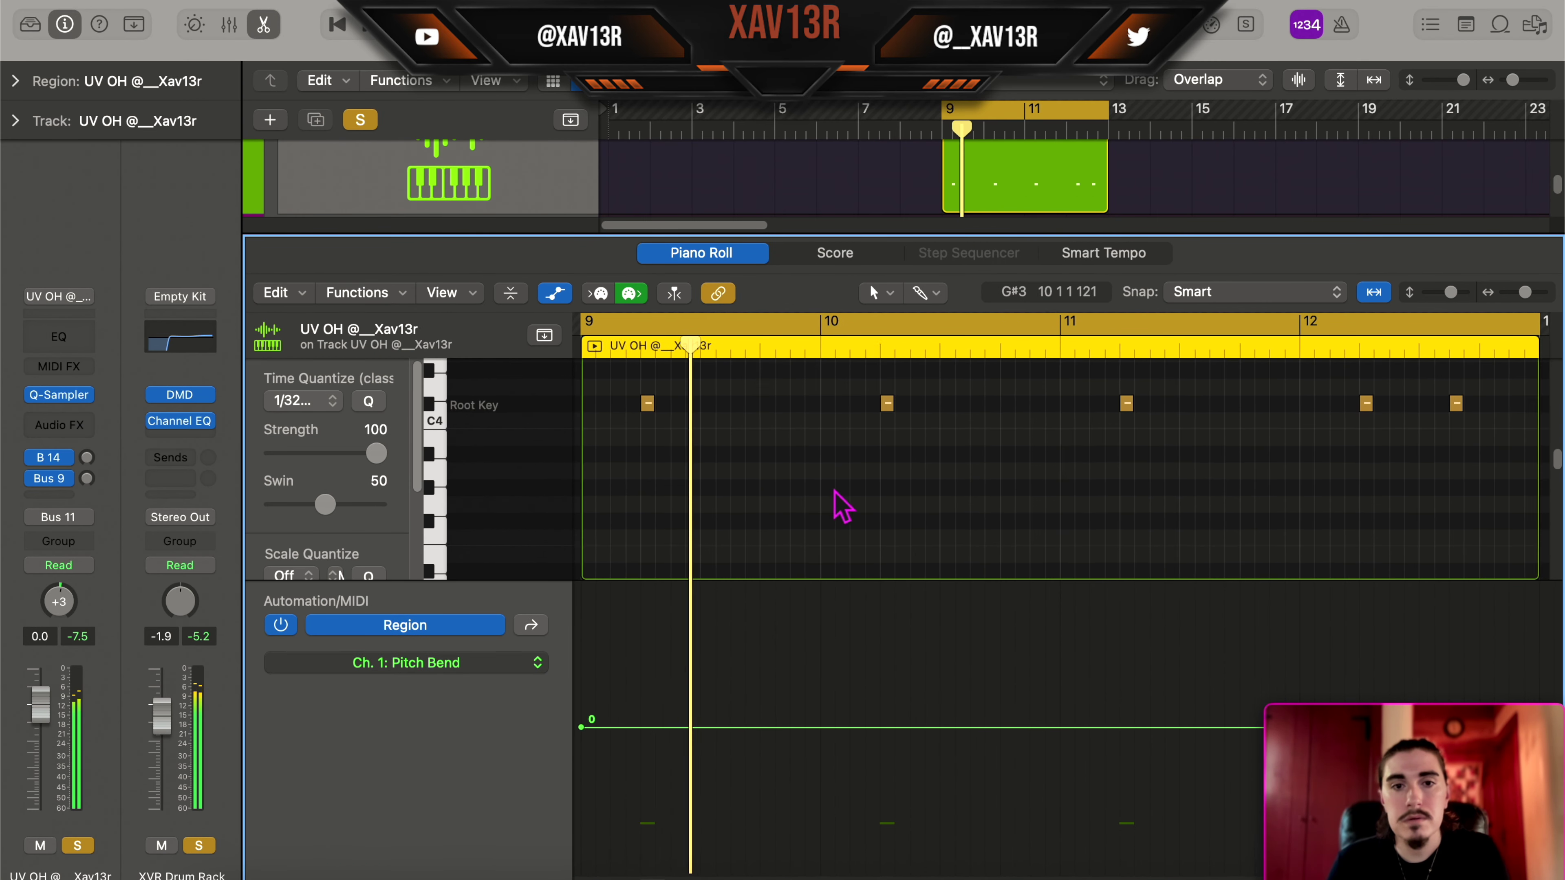
pyautogui.scroll(2, 847, 498)
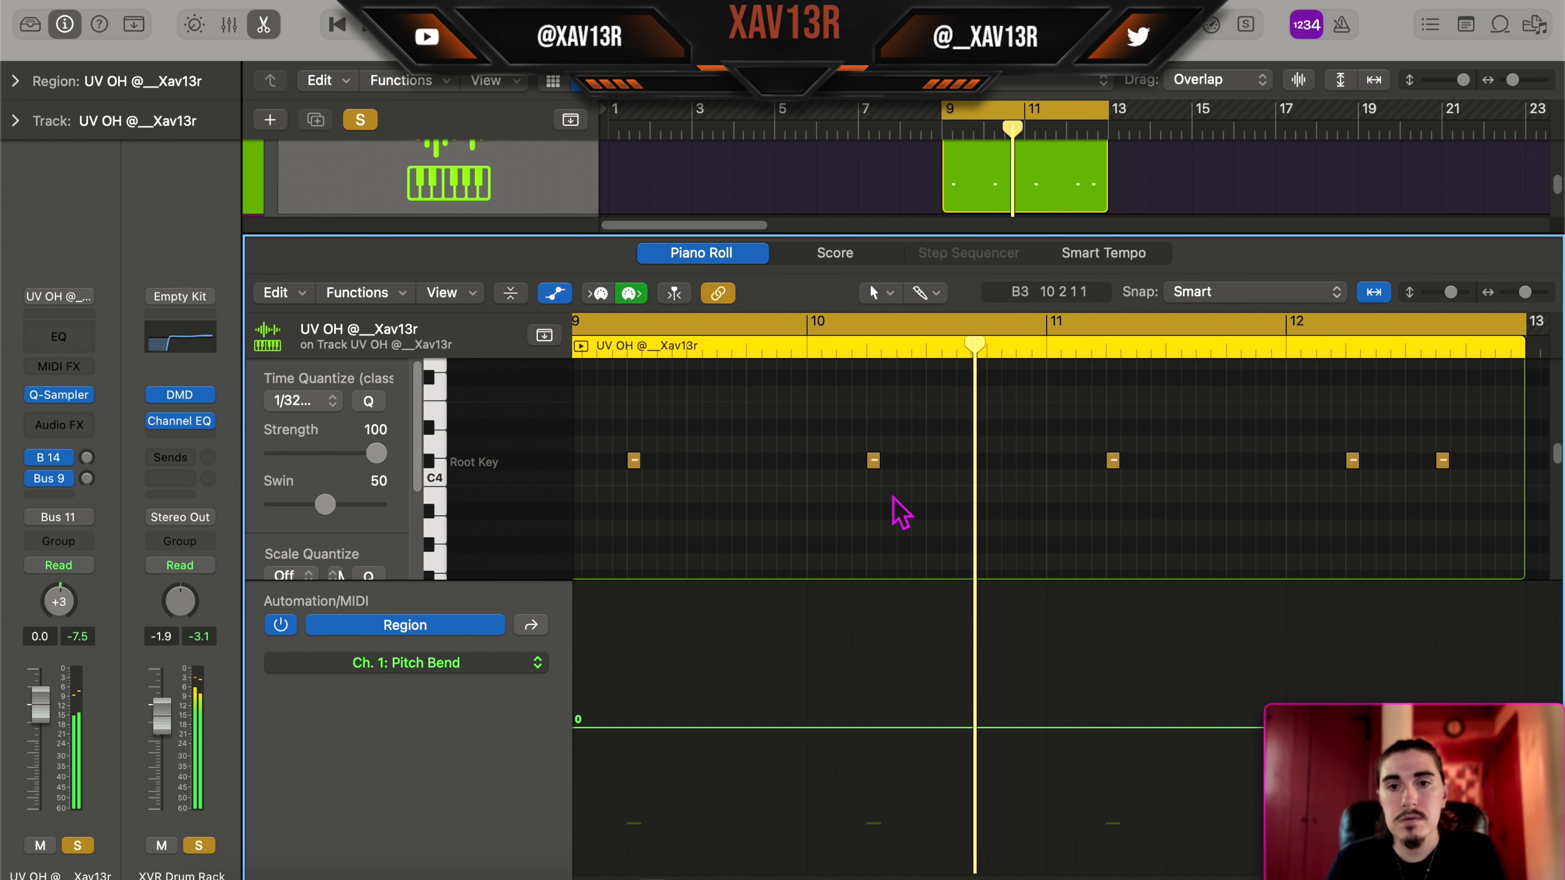
pyautogui.hscroll(2, 1005, 501)
pyautogui.hscroll(-2, 1006, 501)
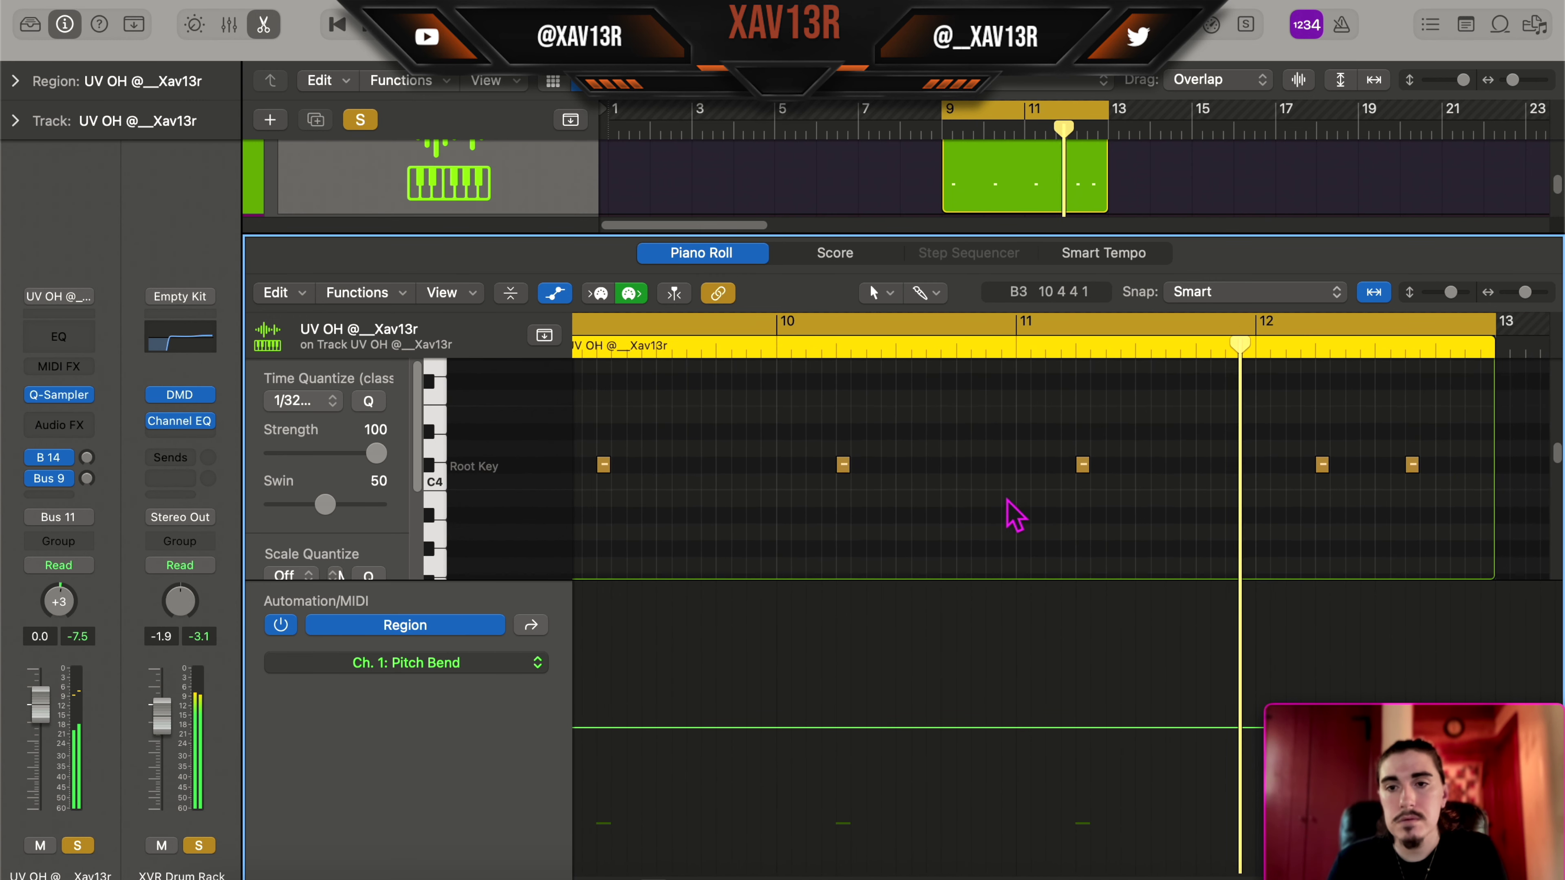
pyautogui.hscroll(2, 1000, 502)
# Step: Set the pitch bend range to 12 in the UV OH track's Quick Sampler and close the plug-in
pyautogui.press('v')
pyautogui.click(998, 712)
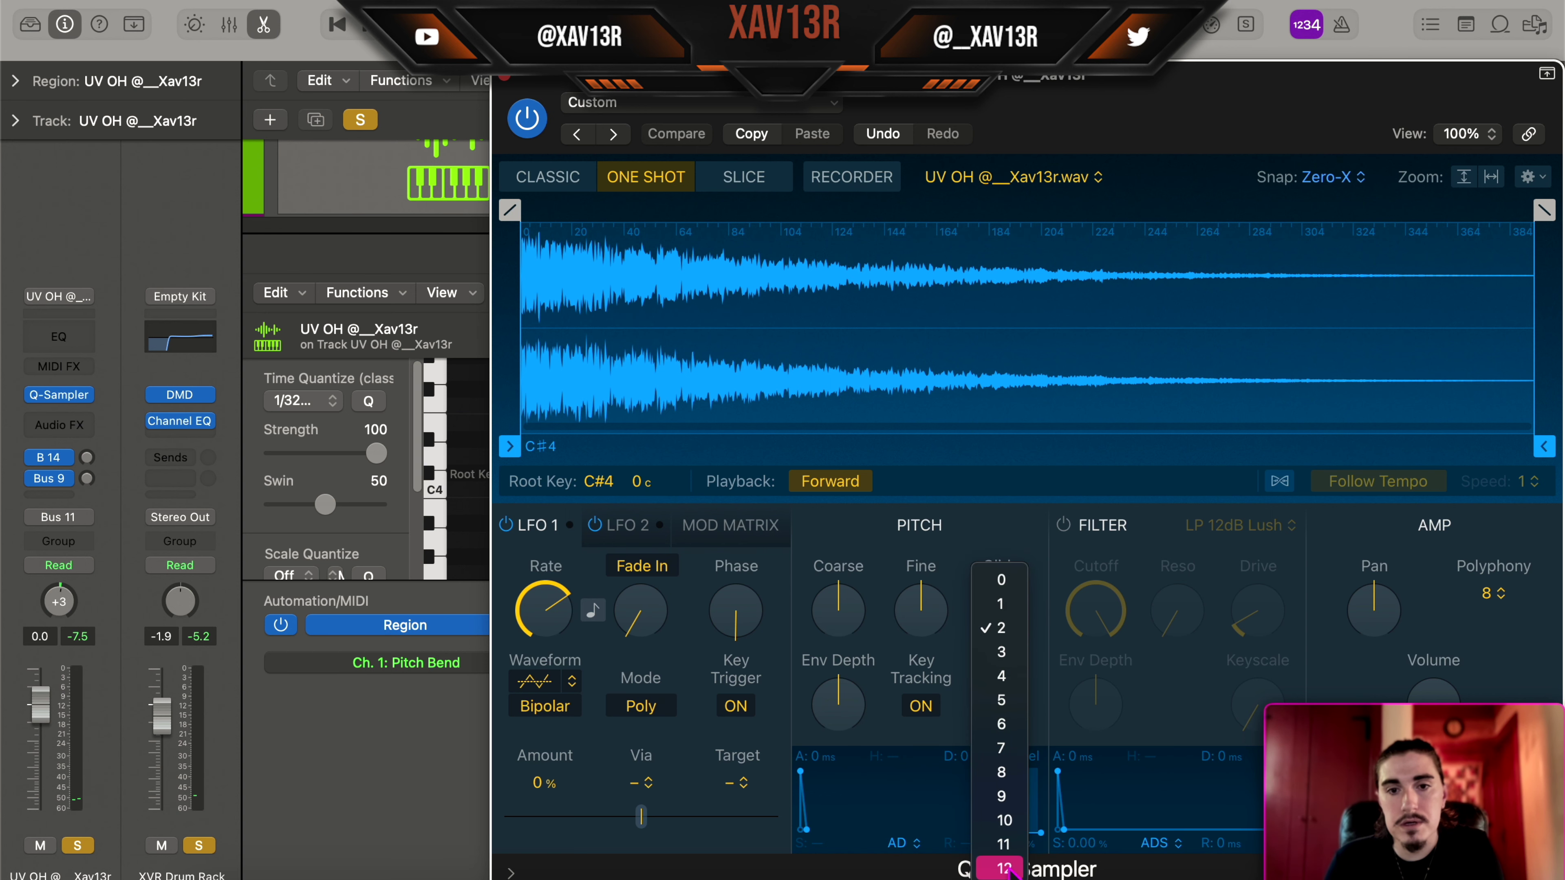
pyautogui.click(1005, 869)
pyautogui.click(503, 79)
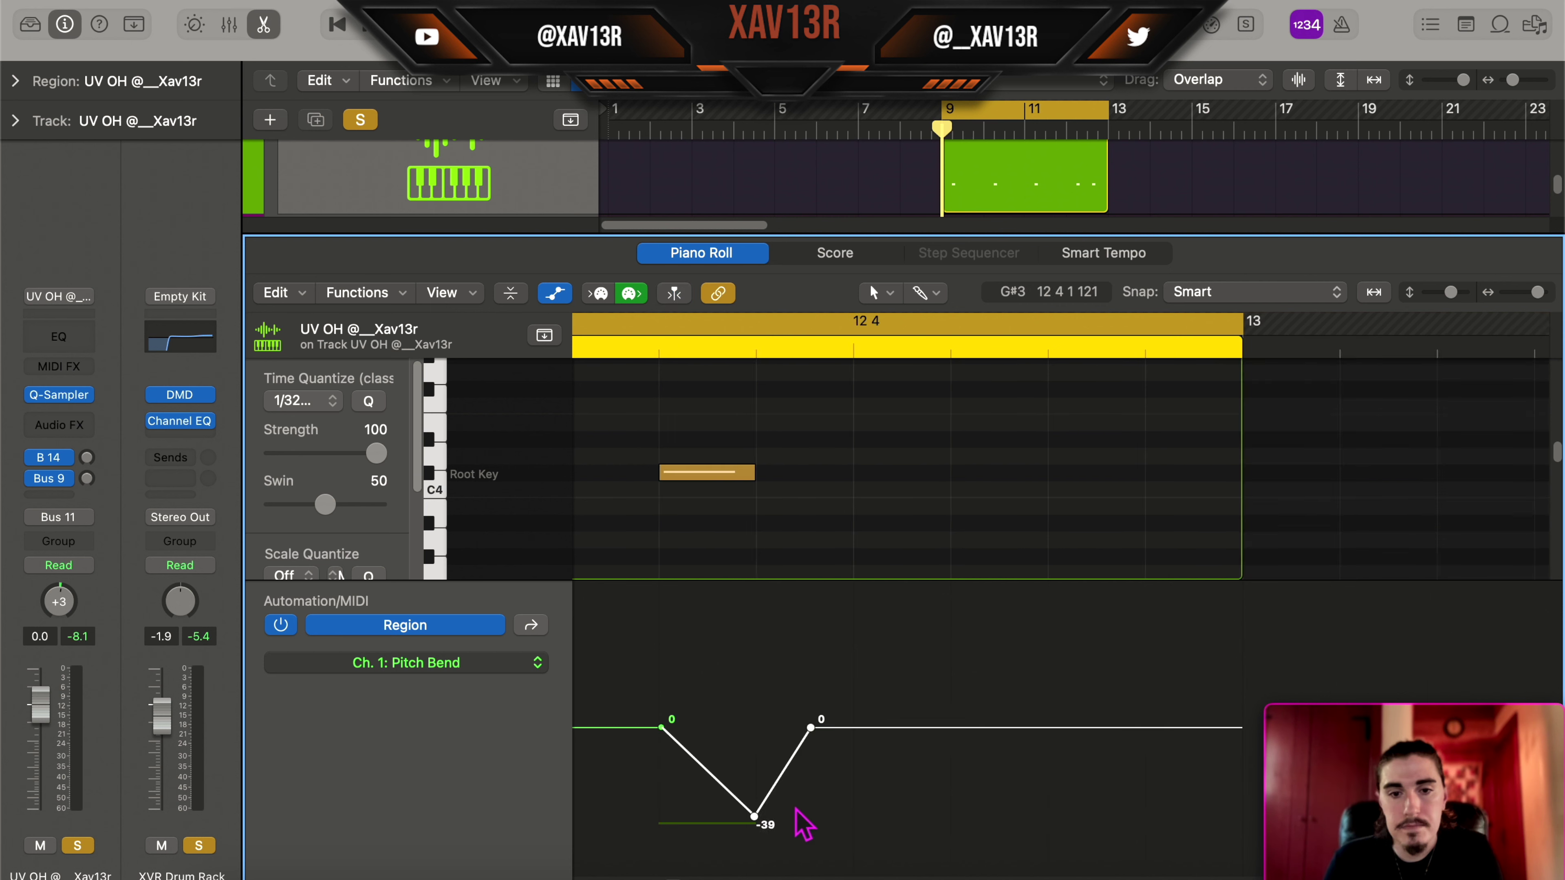
# Step: Hold the last UV OH note's pitch bend at -39 before returning to 0, and shift the second note up and fourth note down a semitone
pyautogui.moveTo(759, 817); pyautogui.dragTo(808, 816)
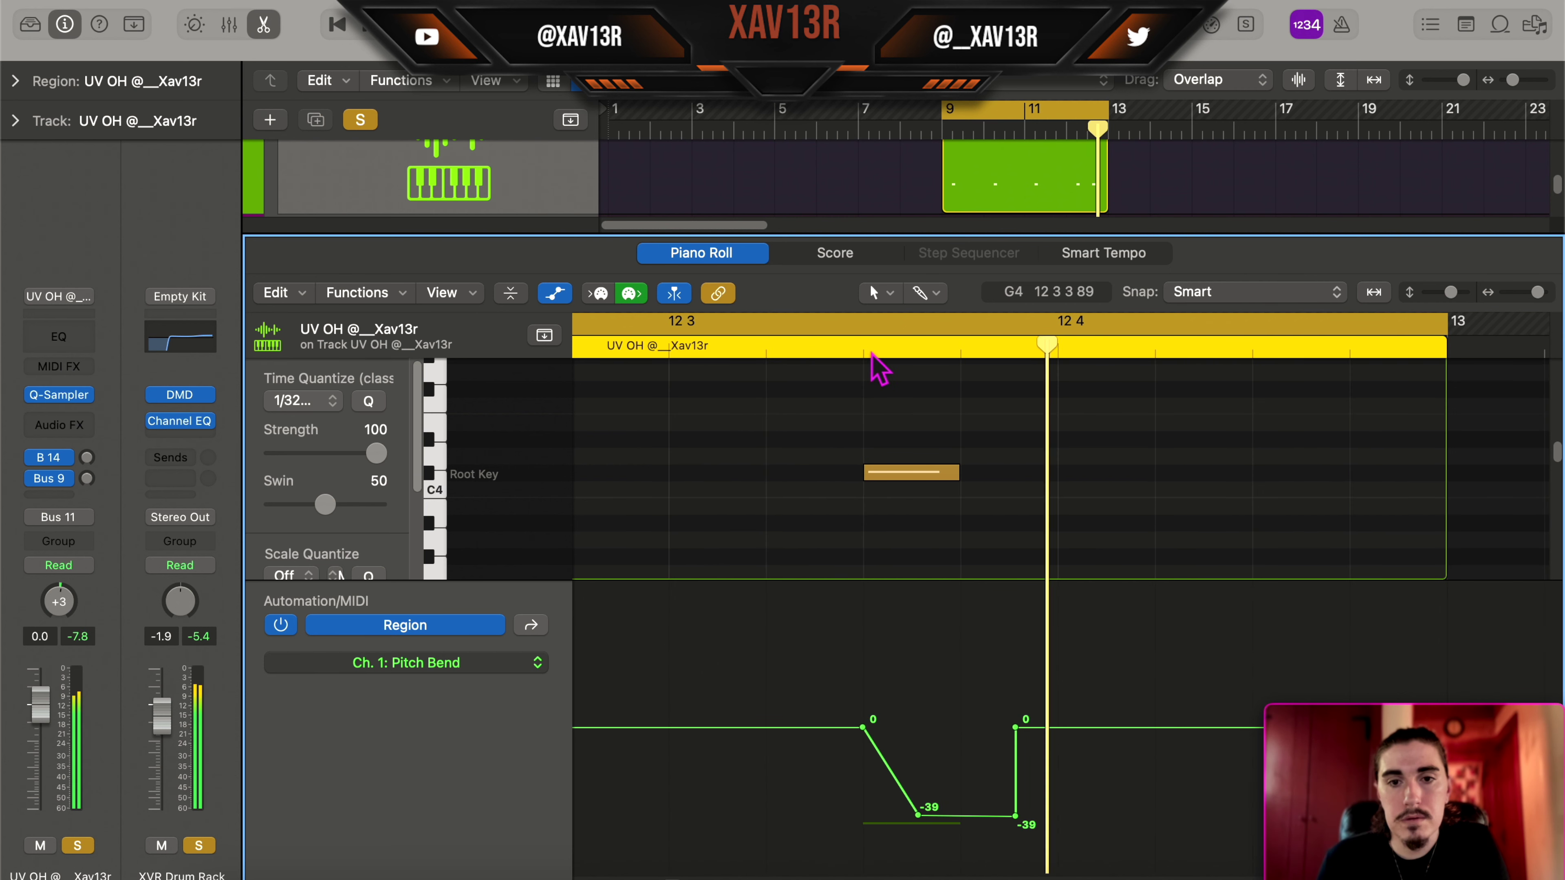
pyautogui.hscroll(-3, 849, 385)
pyautogui.hscroll(5, 856, 395)
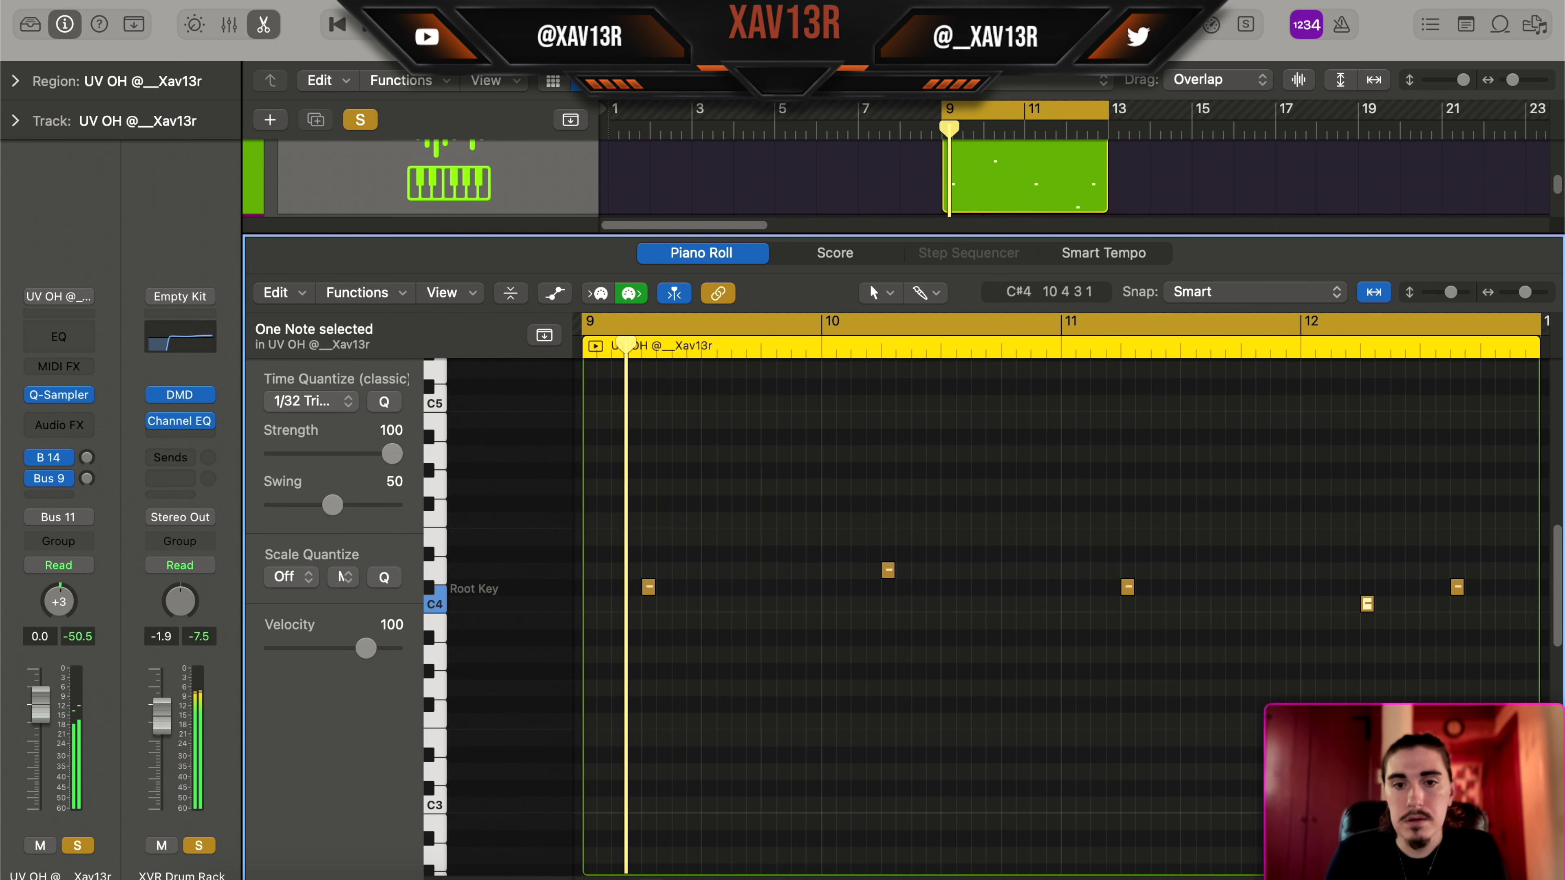
pyautogui.click(979, 644)
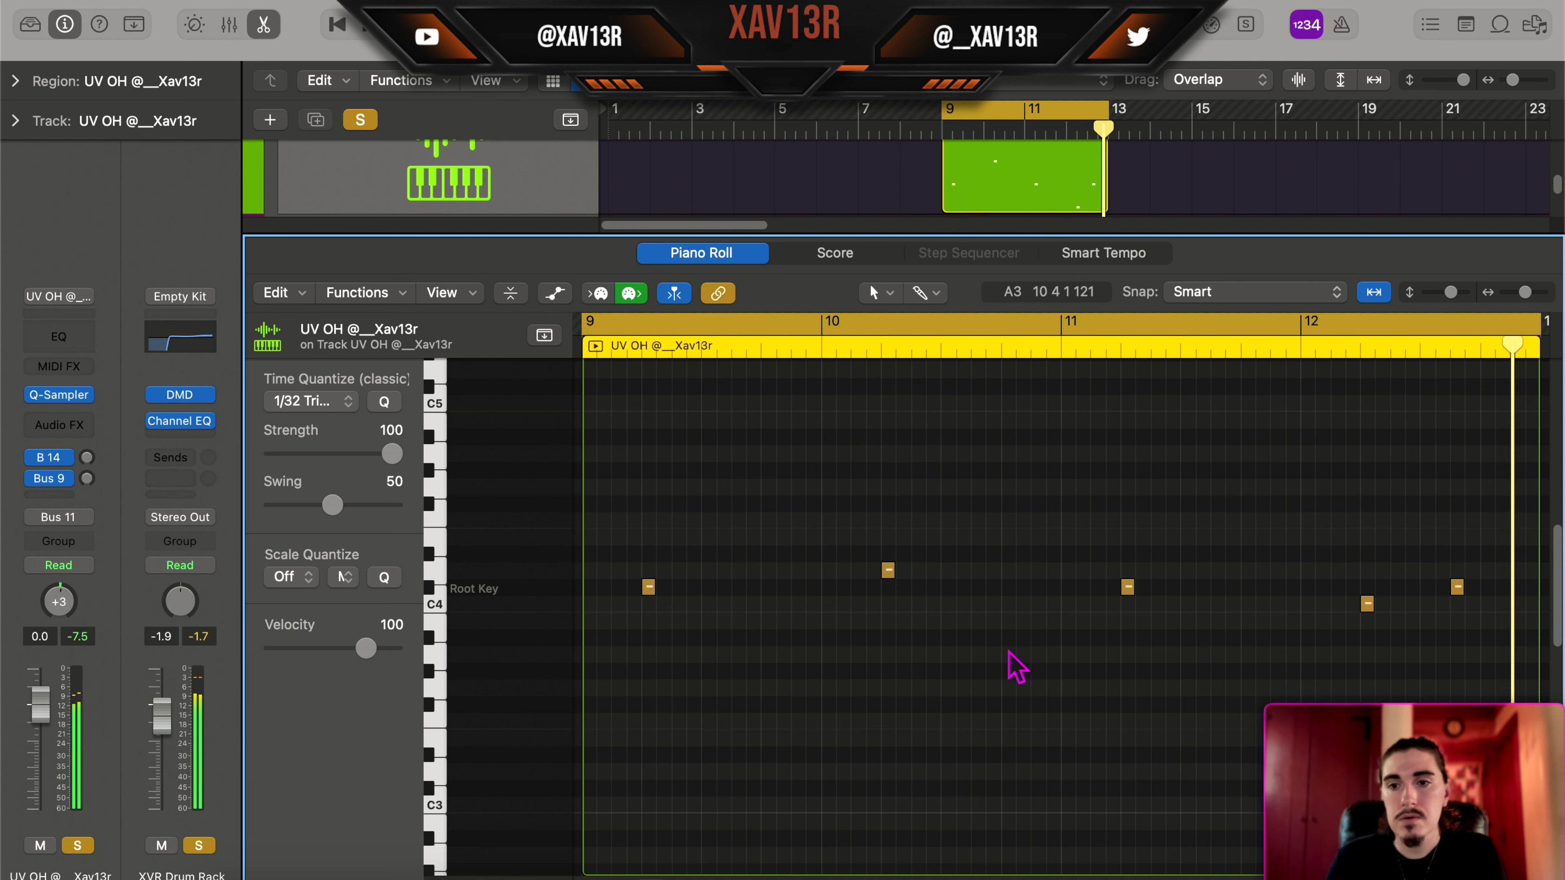
# Step: Solo the C4 808 track, select its 808 Pattern region and check its Quick Sampler settings, including the bend range
pyautogui.click(378, 682)
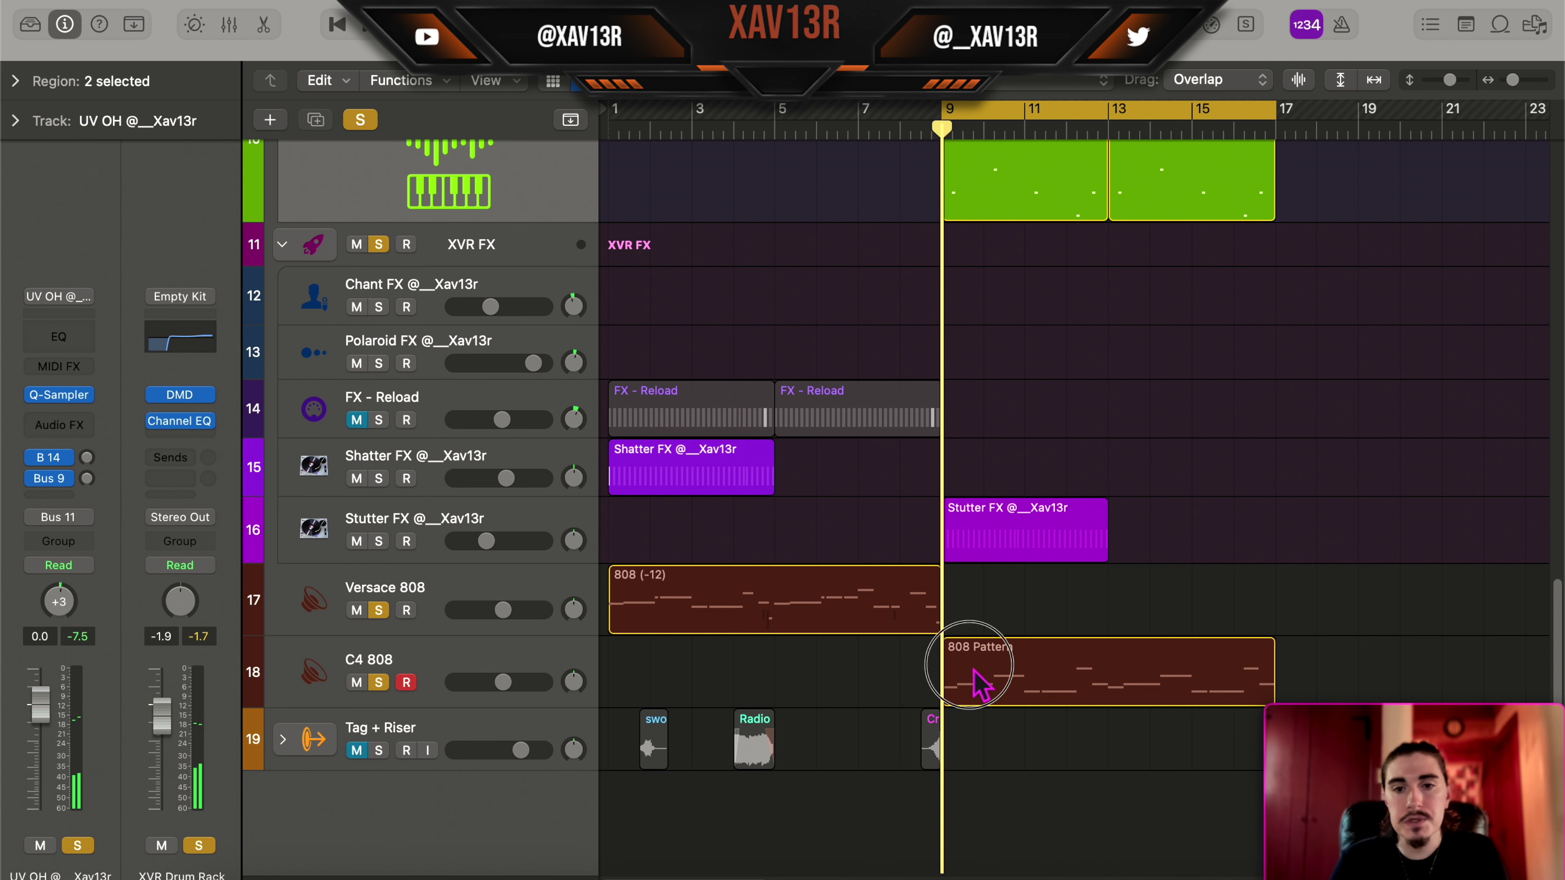
pyautogui.click(981, 682)
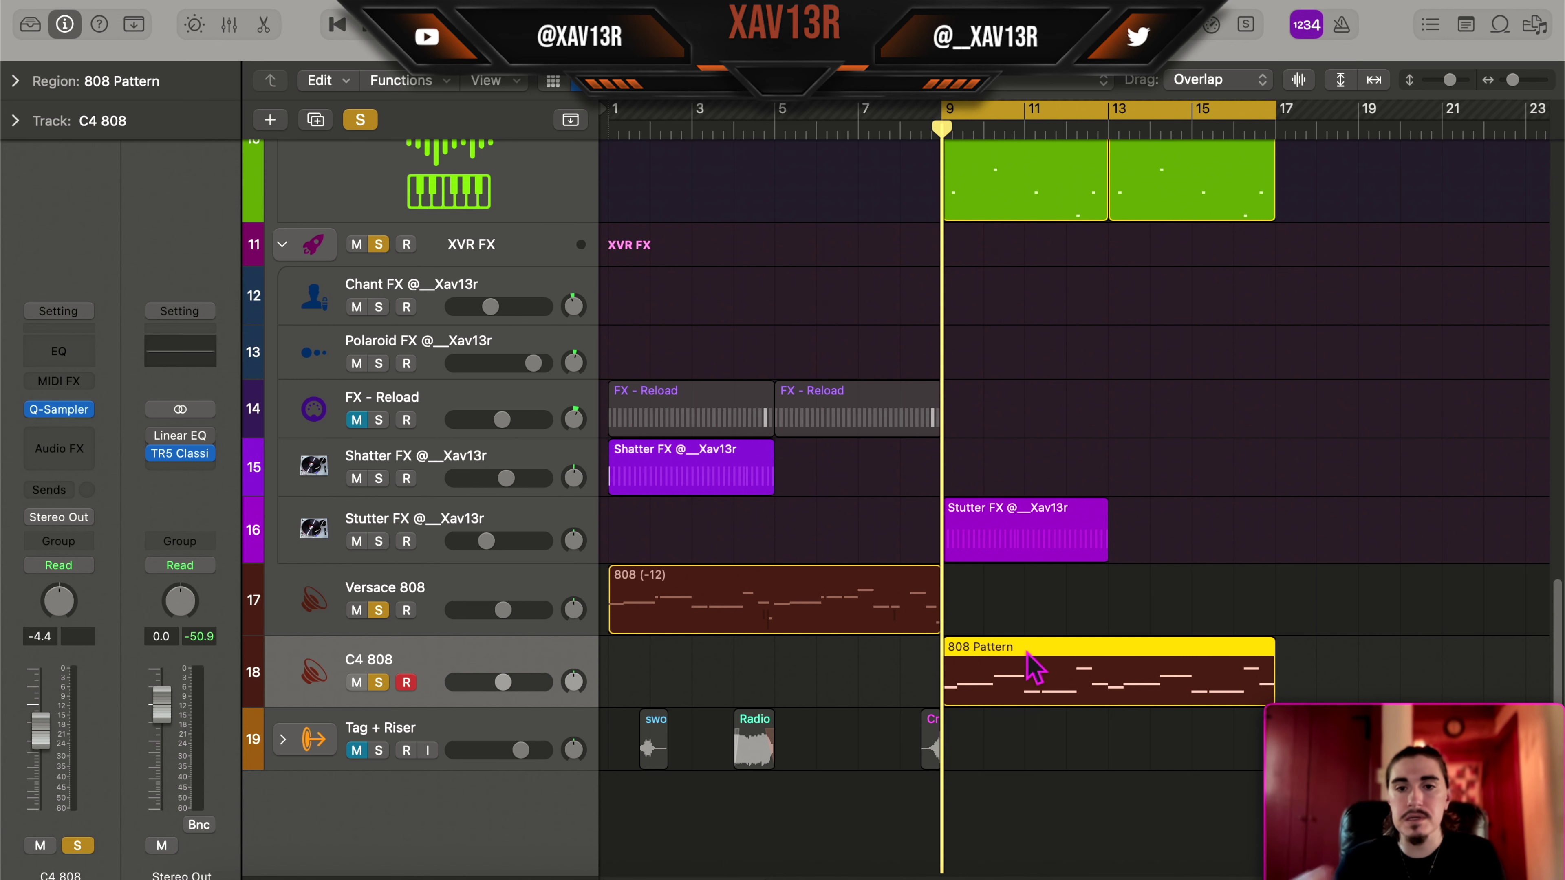
pyautogui.click(61, 411)
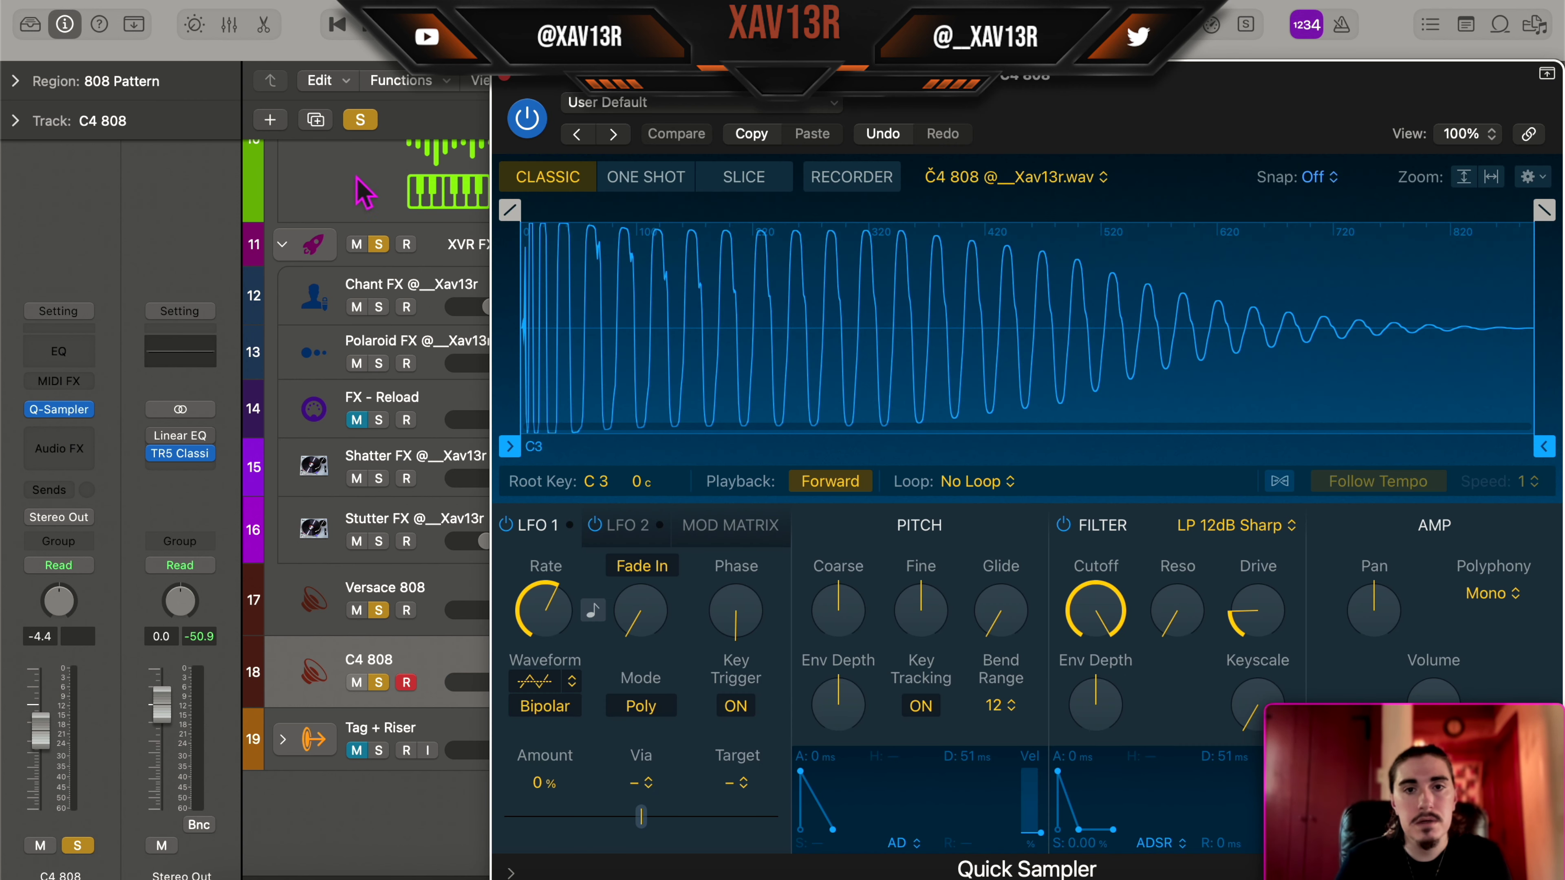
pyautogui.click(504, 76)
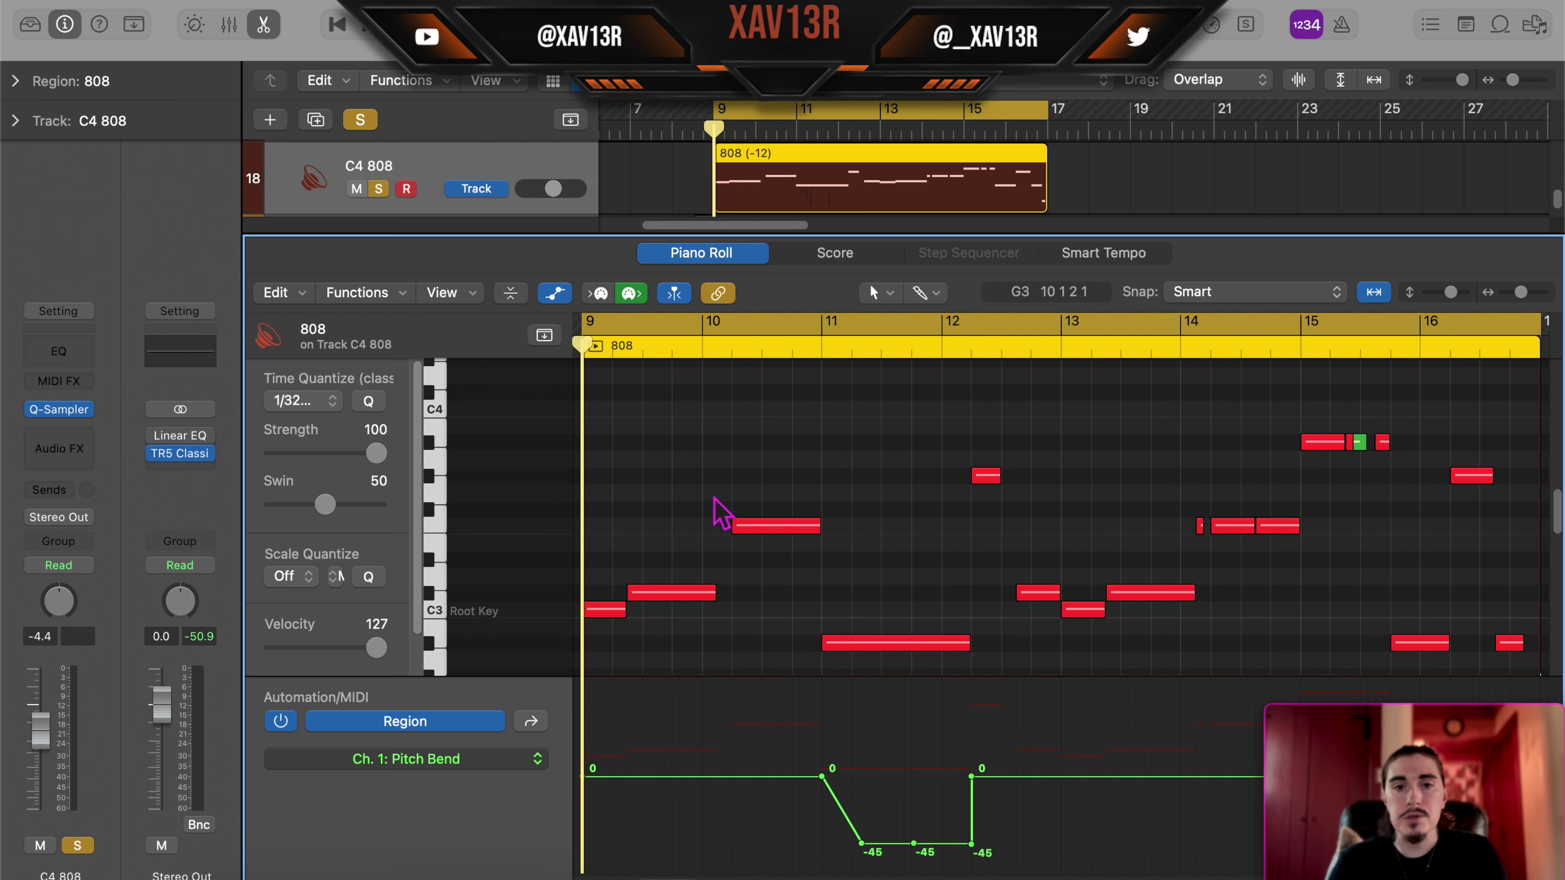
# Step: Play back the C4 808 part from bar 9 and review its notes and the pitch bend across bars 11 to 12
pyautogui.scroll(-2, 718, 502)
pyautogui.hscroll(-1, 727, 500)
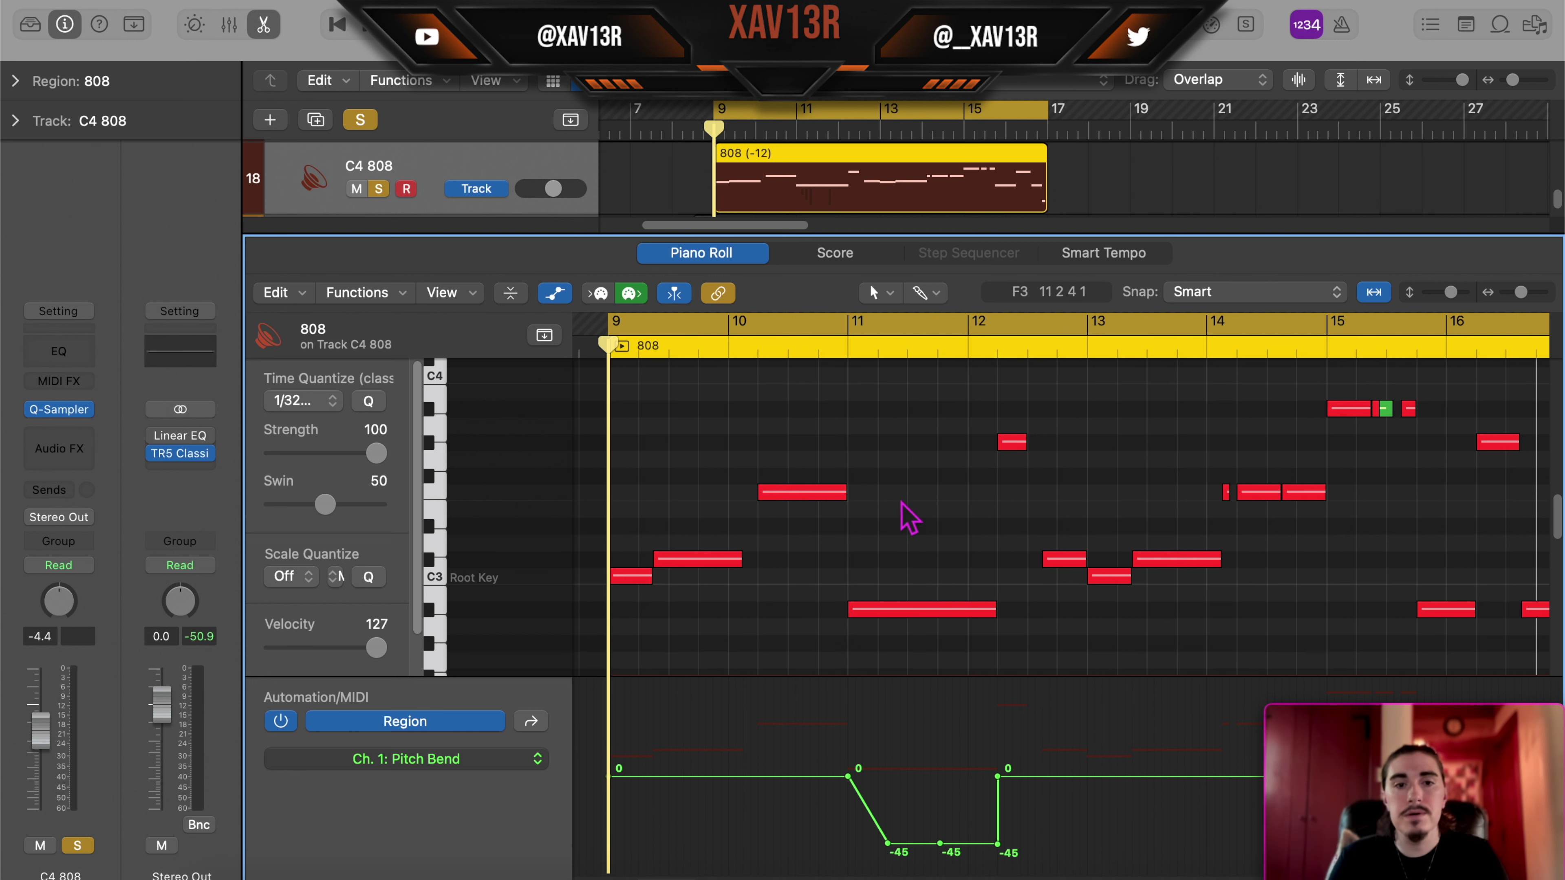
pyautogui.press('space')
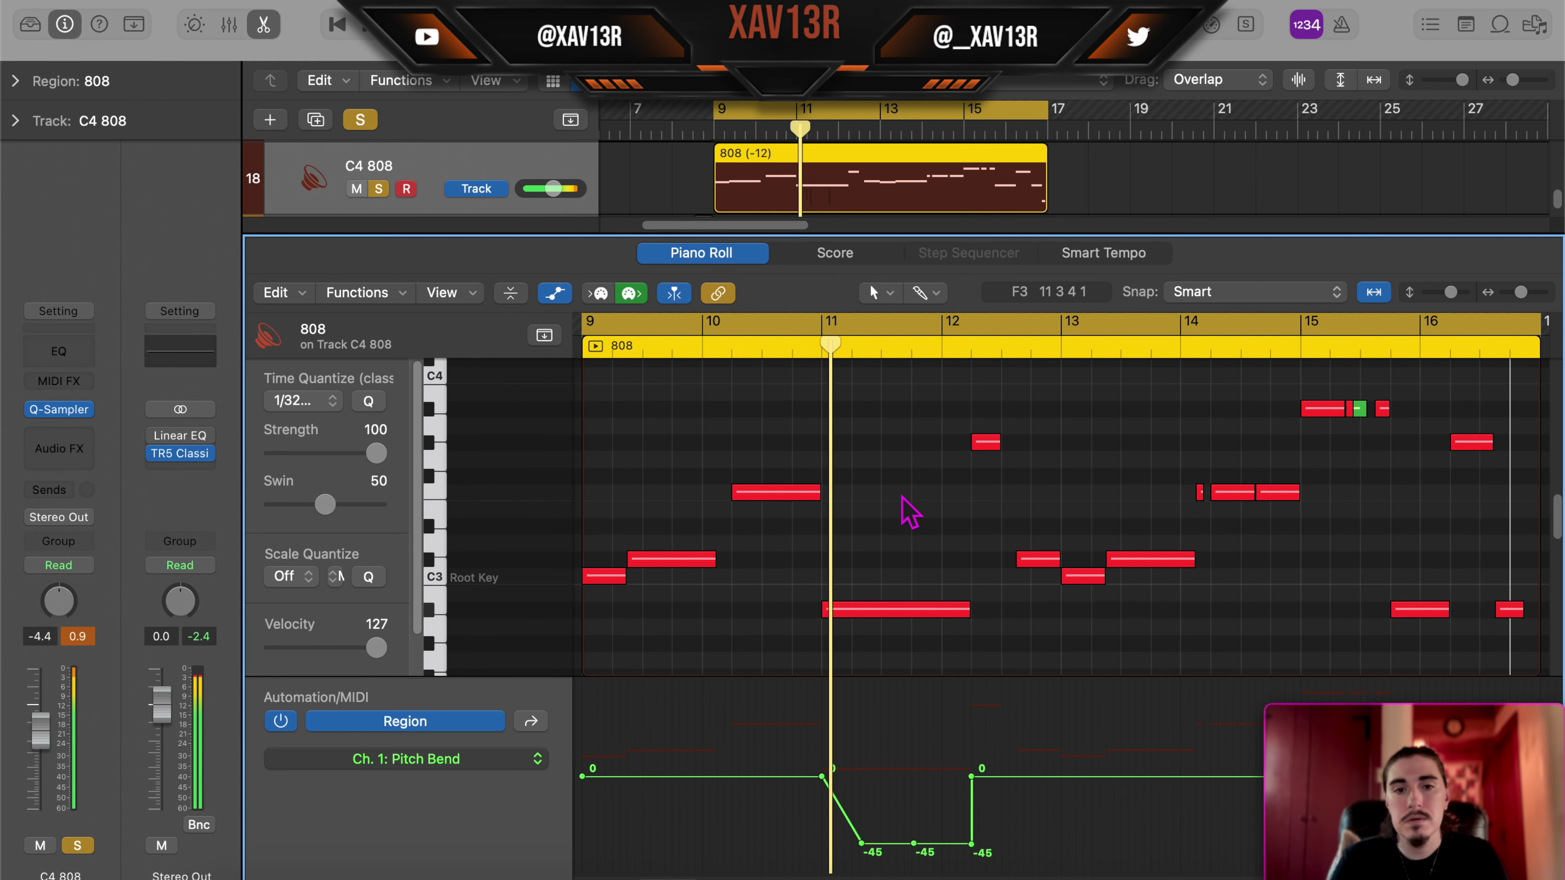
pyautogui.scroll(2, 910, 511)
pyautogui.hscroll(-1, 911, 512)
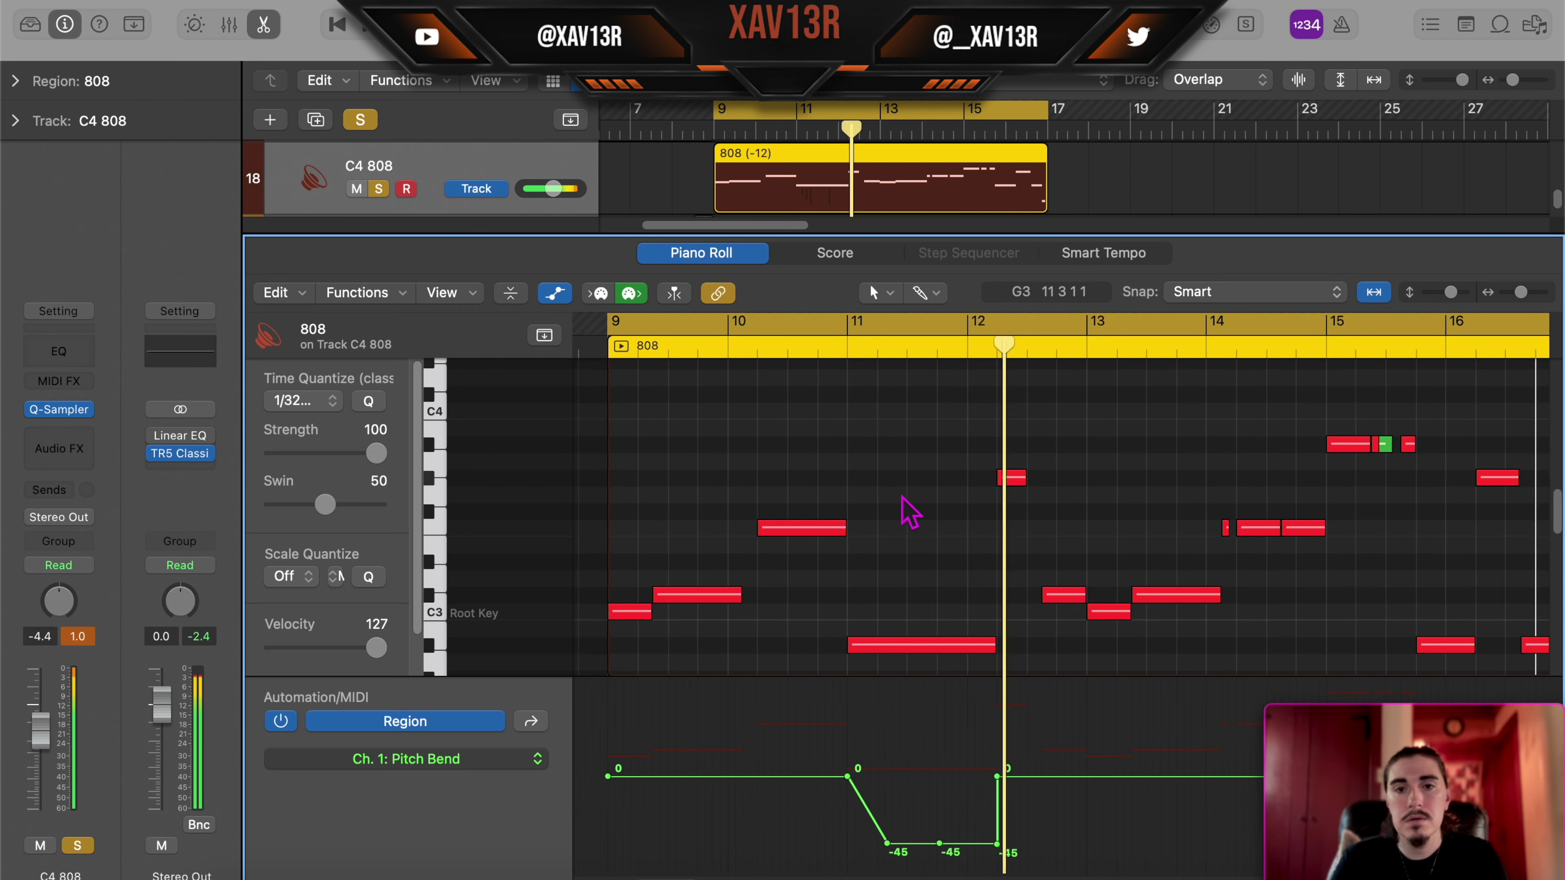
pyautogui.scroll(-3, 902, 497)
pyautogui.hscroll(3, 902, 496)
pyautogui.scroll(2, 902, 497)
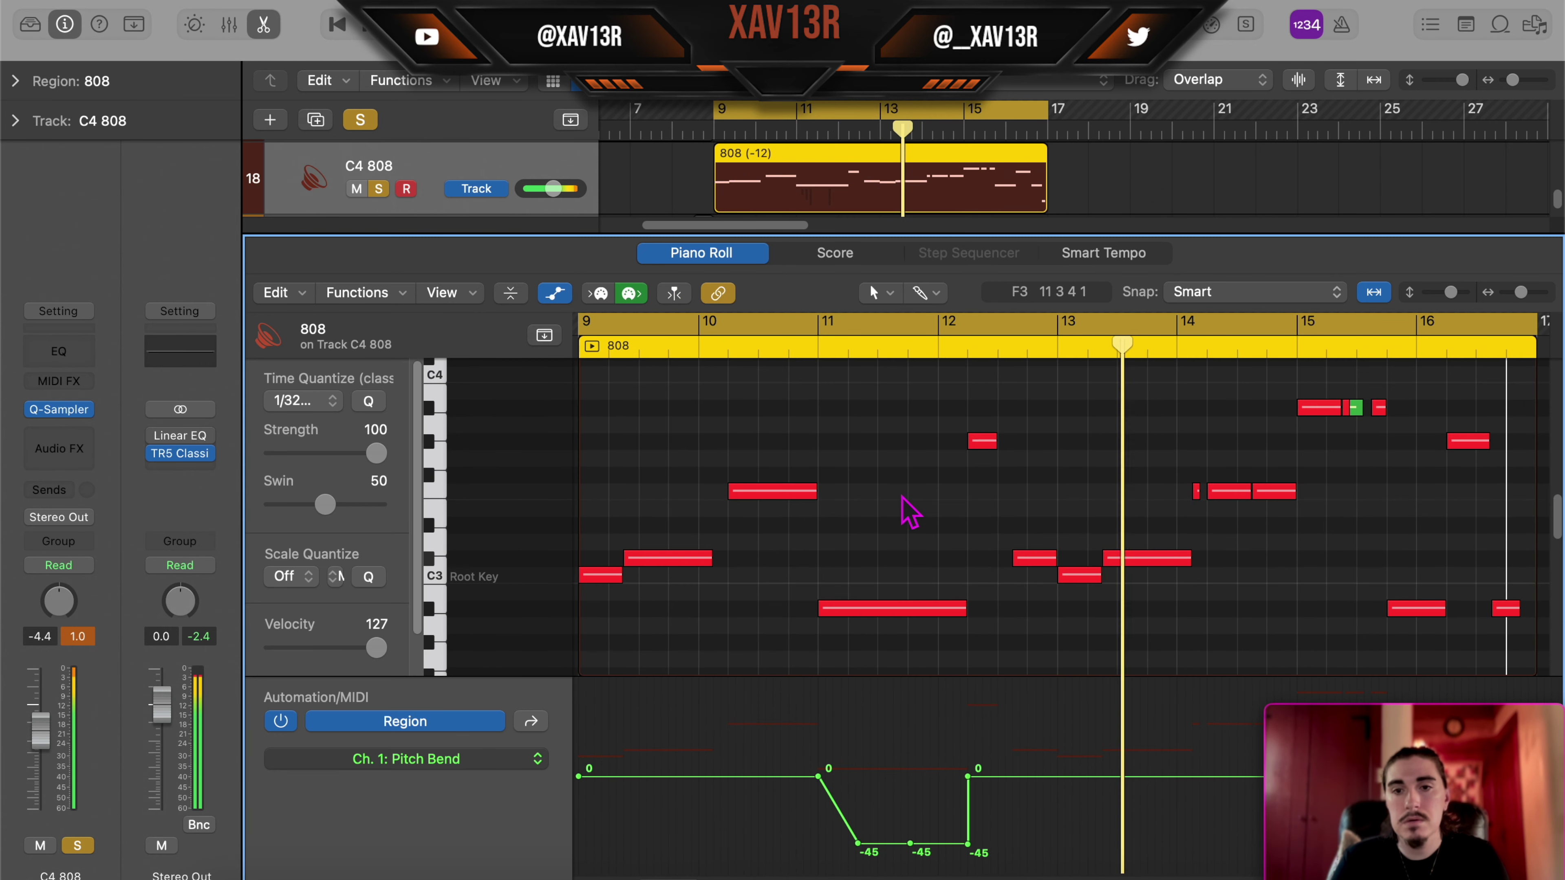
pyautogui.hscroll(-1, 911, 511)
pyautogui.scroll(1, 910, 511)
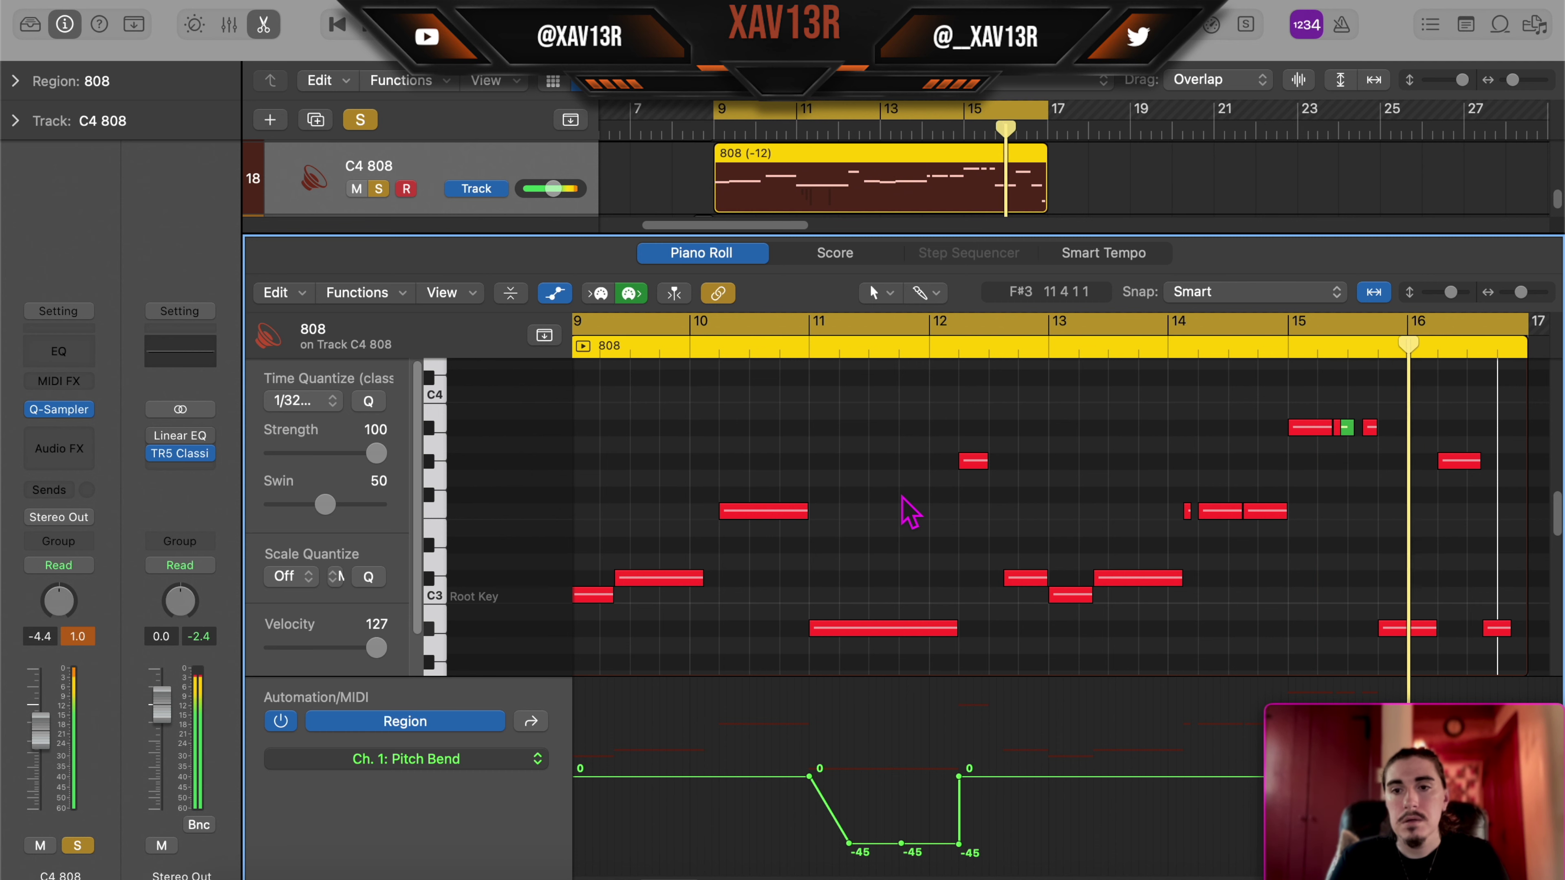
pyautogui.scroll(-3, 902, 497)
pyautogui.hscroll(3, 902, 497)
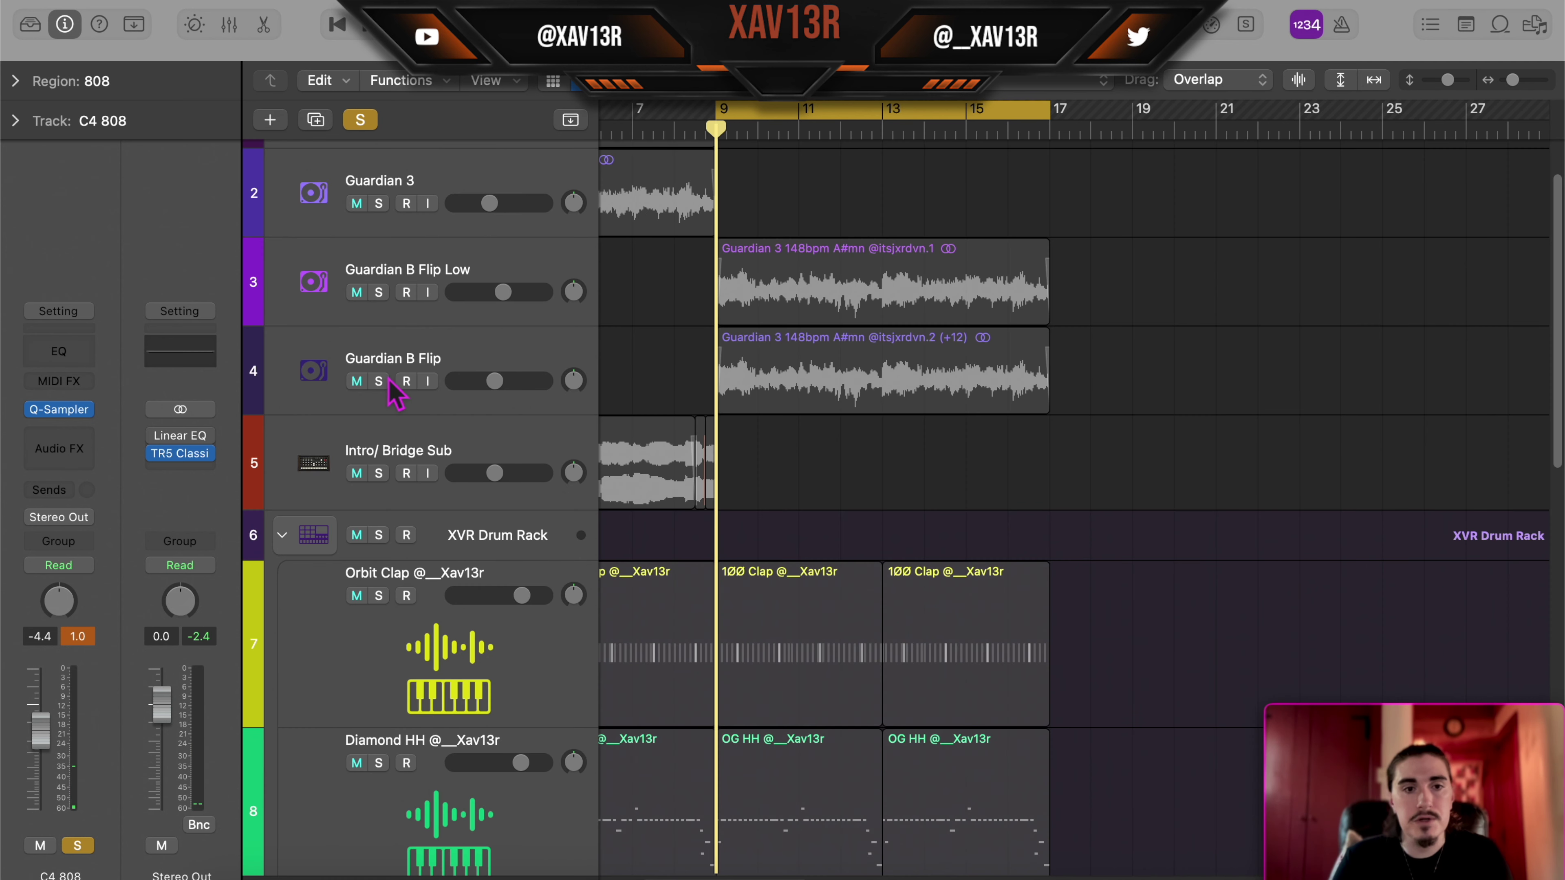
# Step: Solo the Guardian B Flip, XVR Drum Rack and Stutter FX tracks along with the C4 808 and play them together from bar 9
pyautogui.click(949, 380)
pyautogui.scroll(-10, 948, 373)
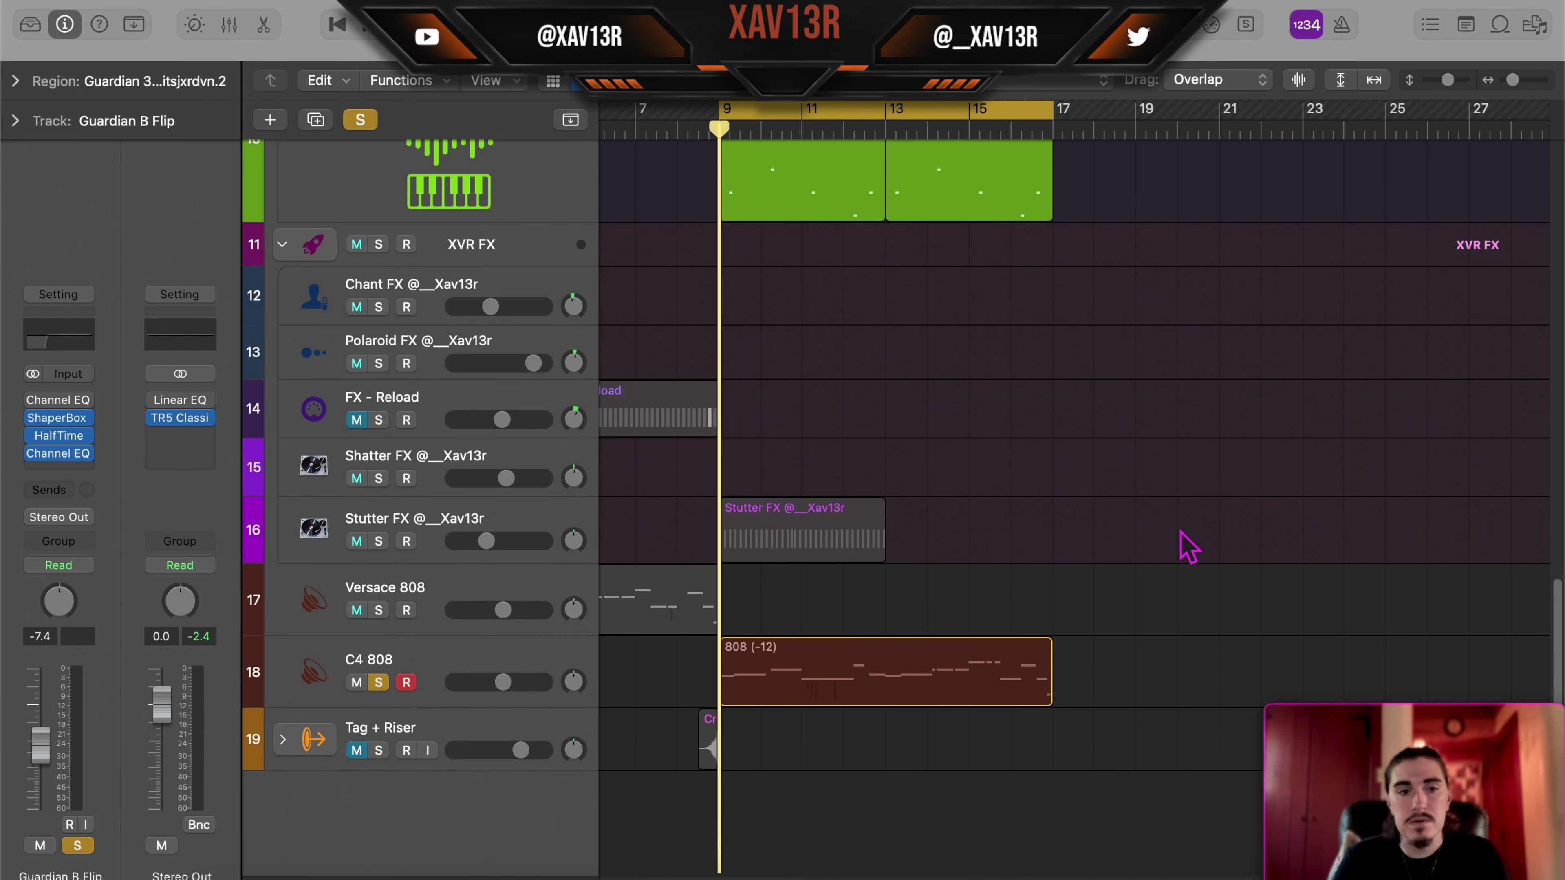
pyautogui.scroll(12, 1061, 535)
pyautogui.scroll(-2, 1060, 537)
pyautogui.press('space')
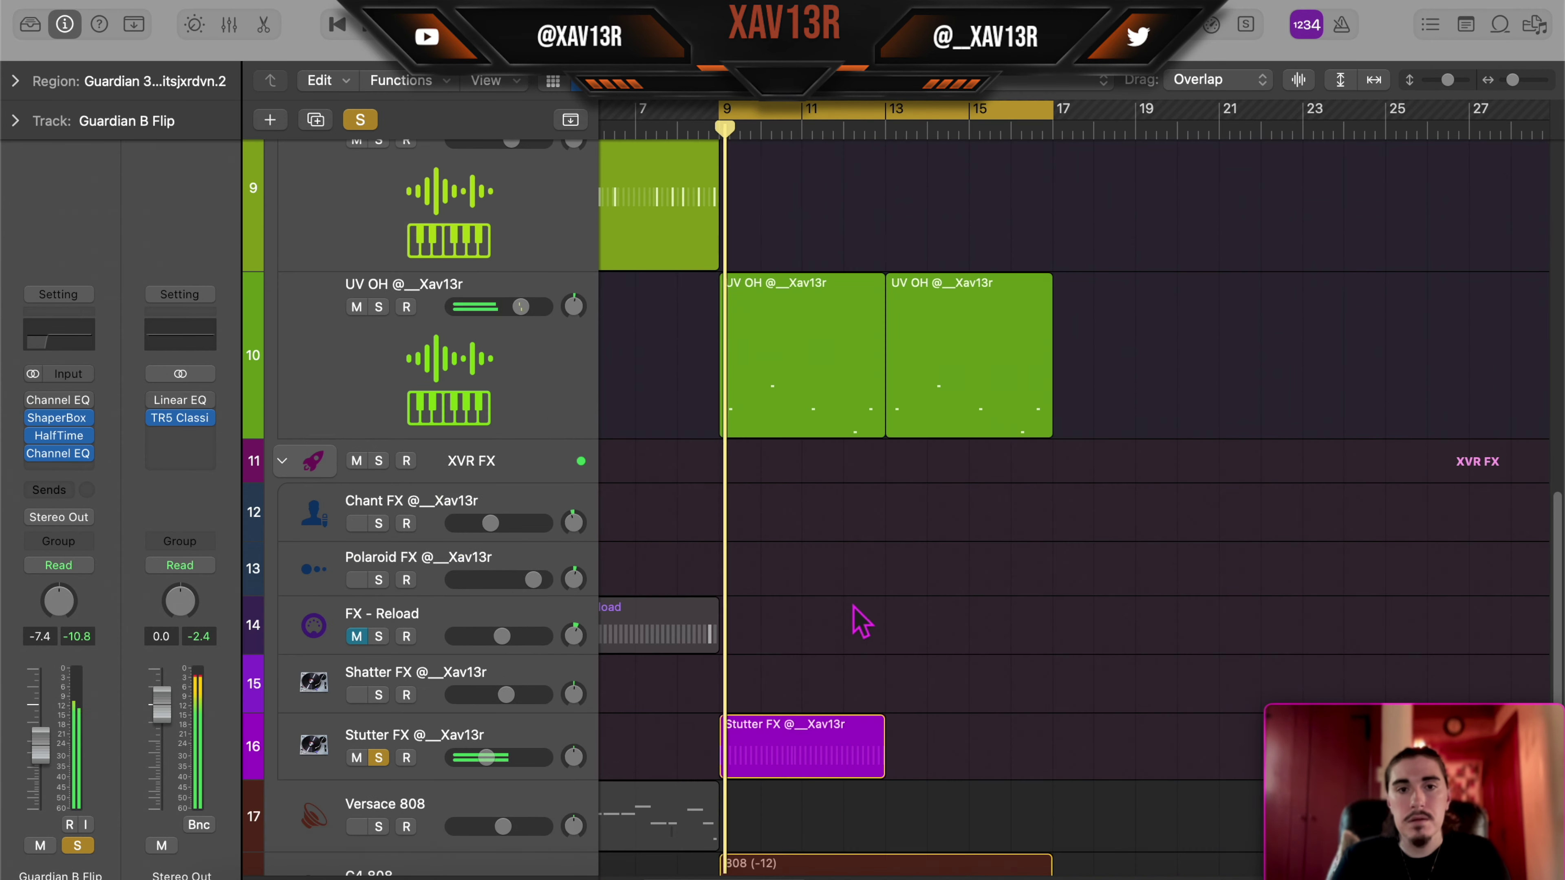
pyautogui.scroll(10, 859, 623)
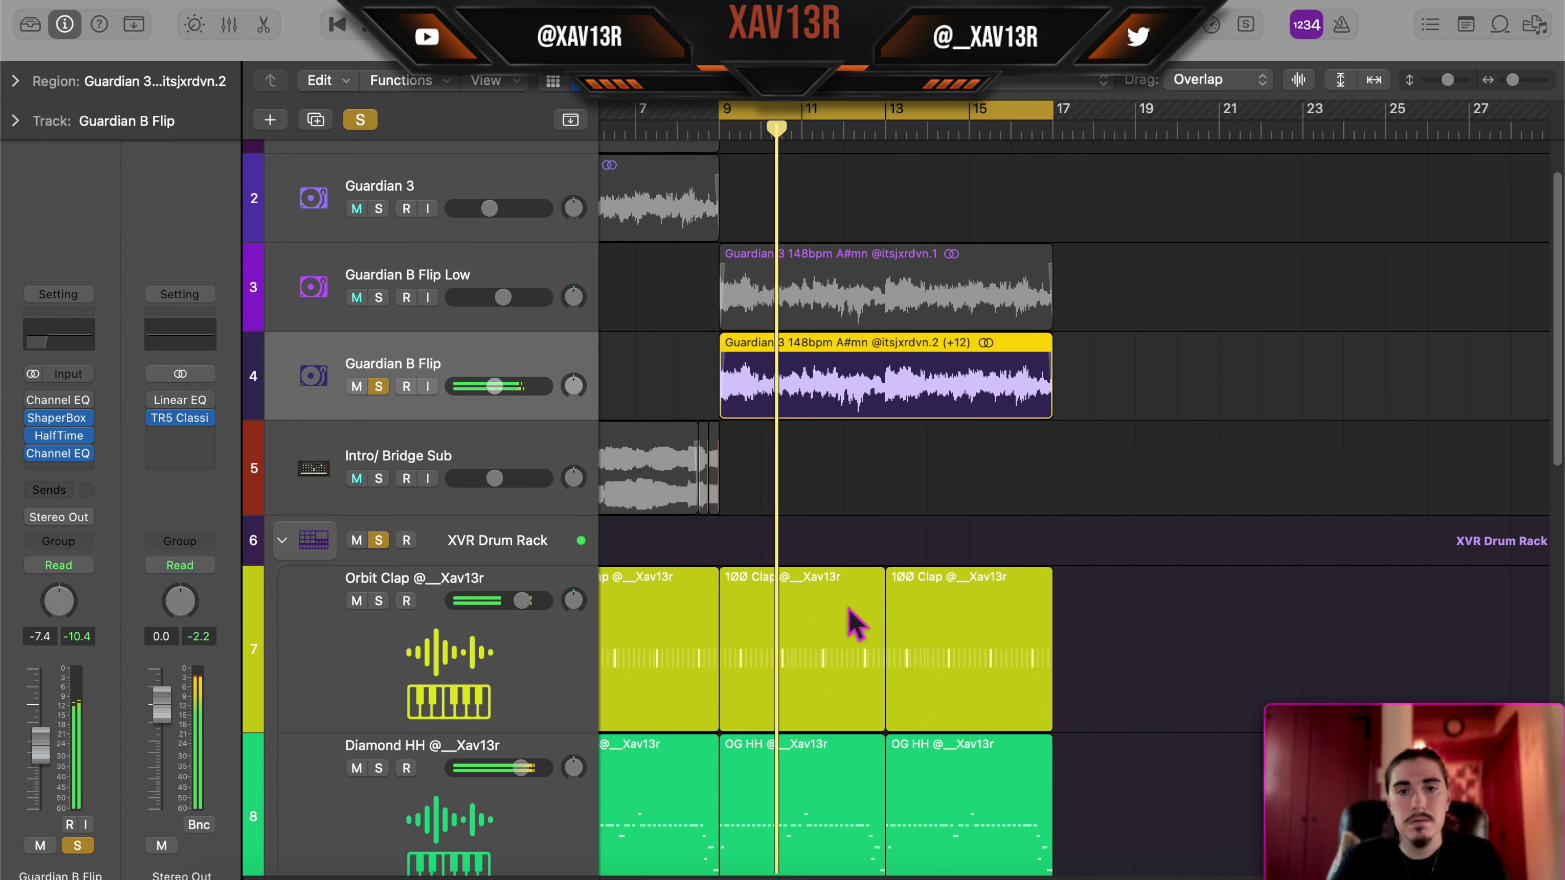
pyautogui.scroll(-10, 850, 623)
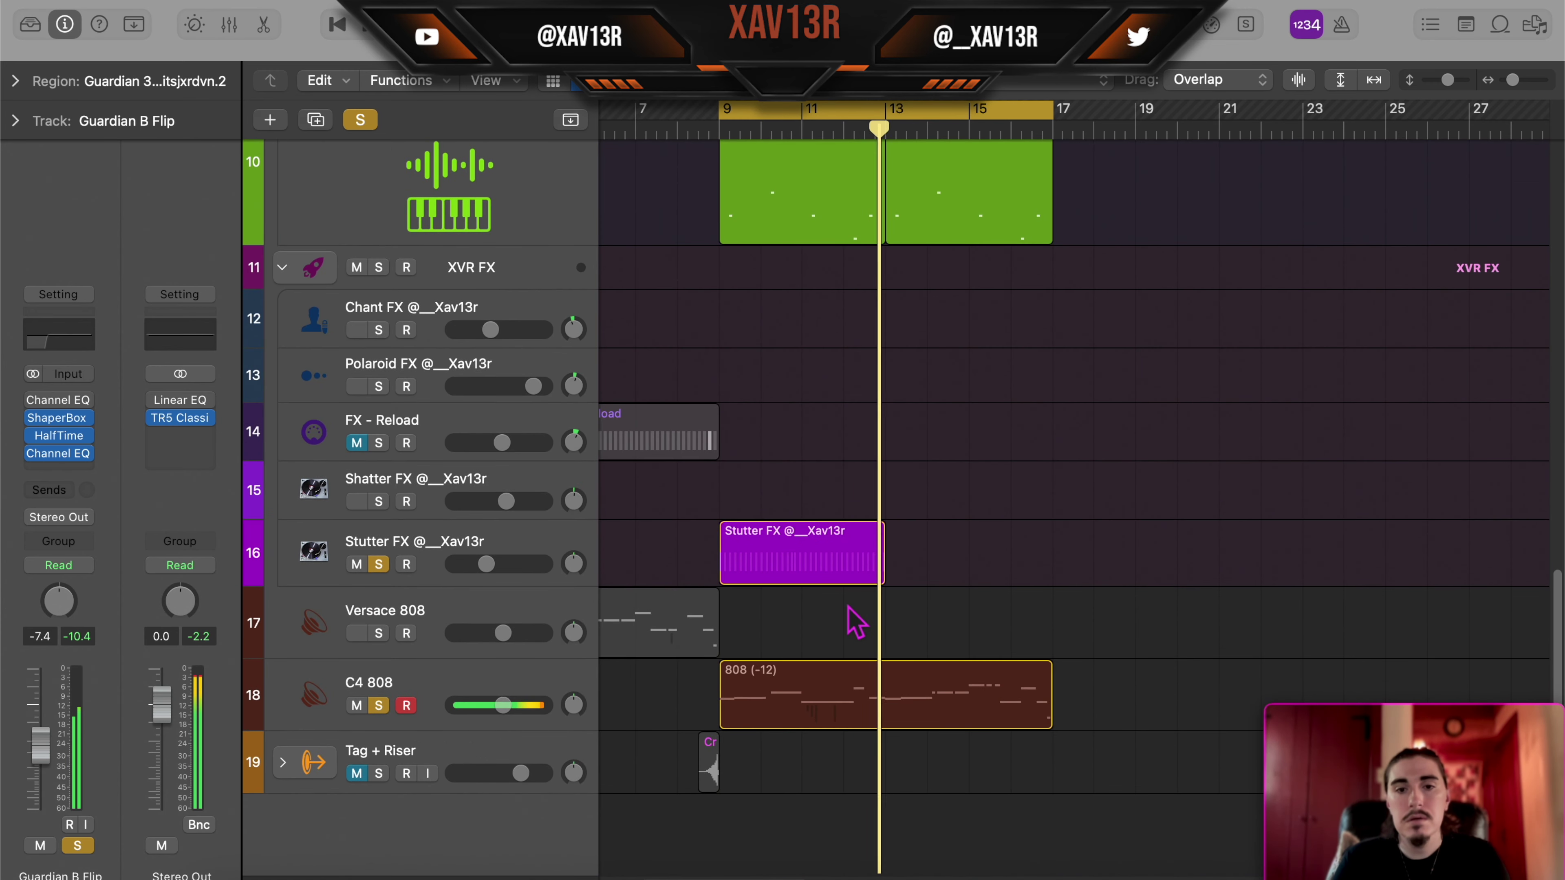
pyautogui.scroll(8, 847, 623)
pyautogui.scroll(-3, 840, 625)
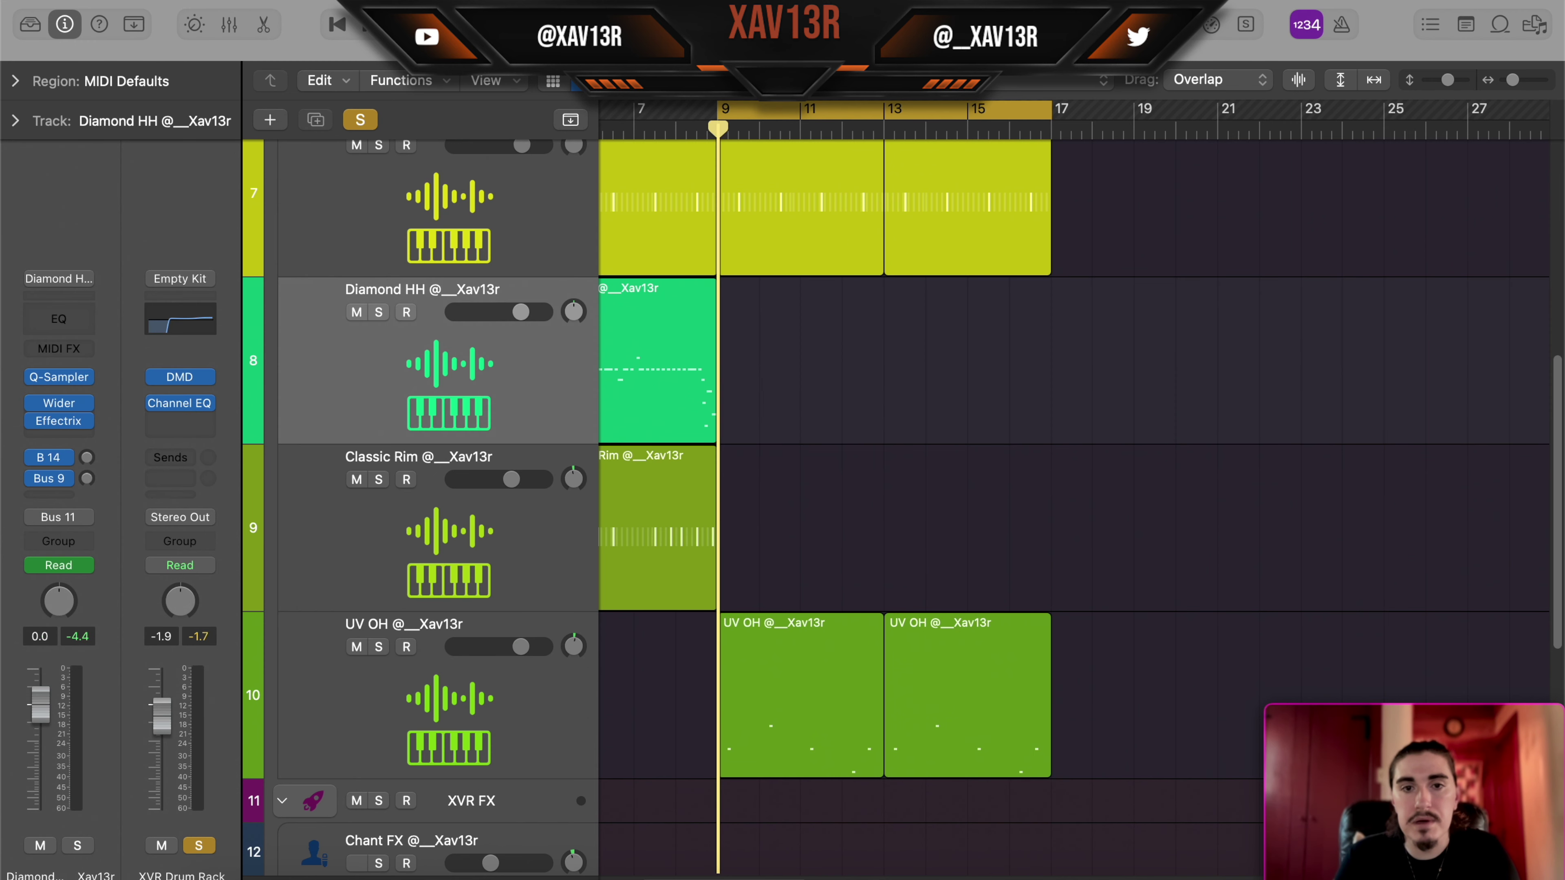
# Step: Create a pattern region on the Diamond HH track at bar 9 with the step rate at /8 and all 16 steps on
pyautogui.rightClick(730, 371)
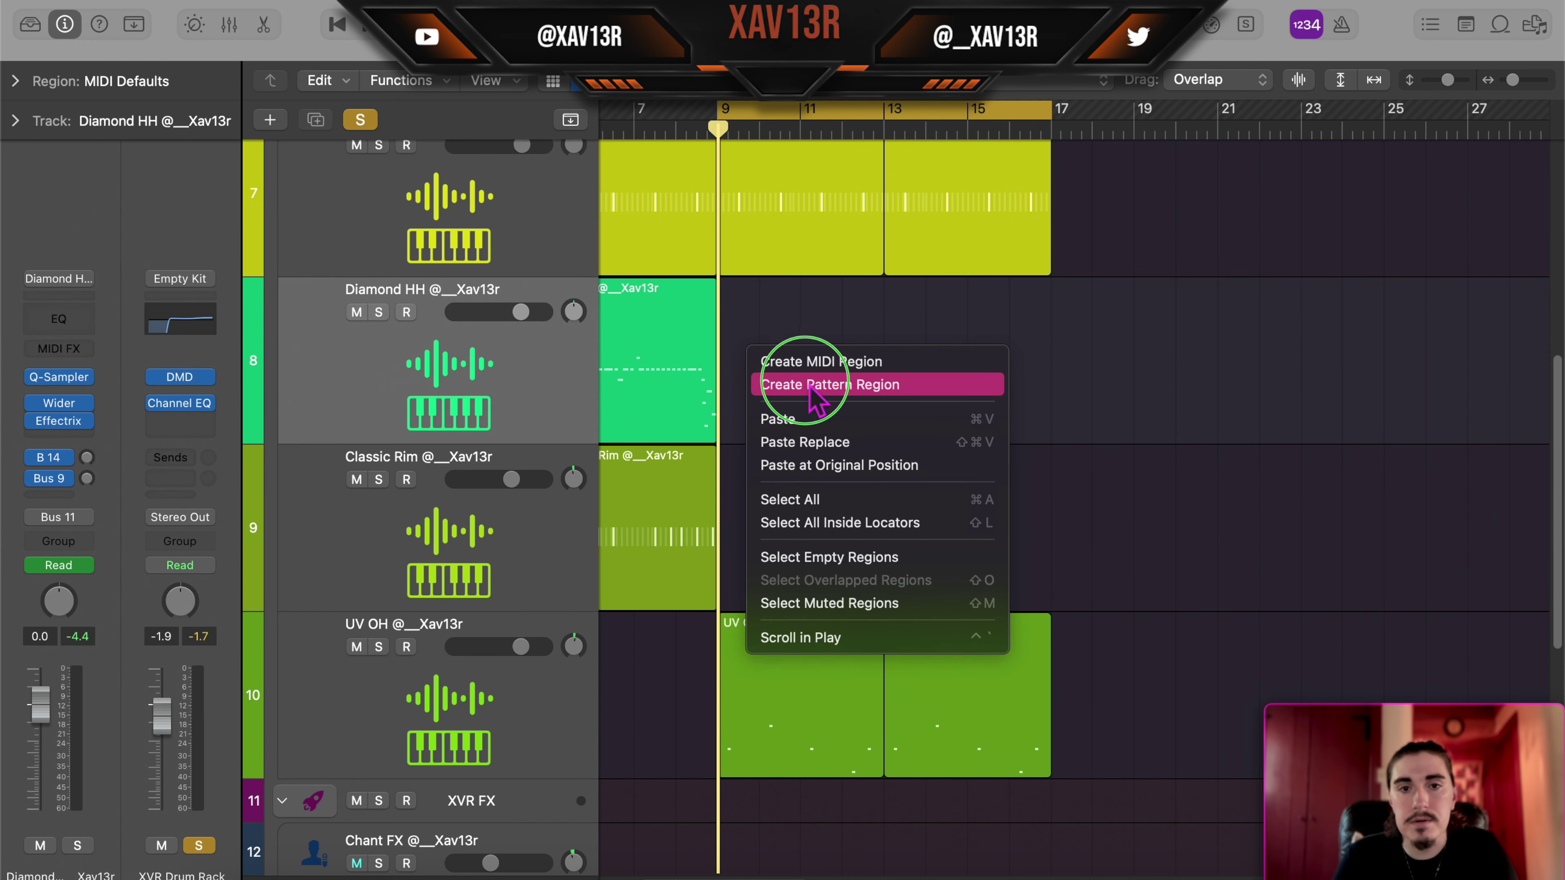
pyautogui.click(813, 384)
pyautogui.click(419, 334)
pyautogui.click(404, 319)
pyautogui.click(561, 393)
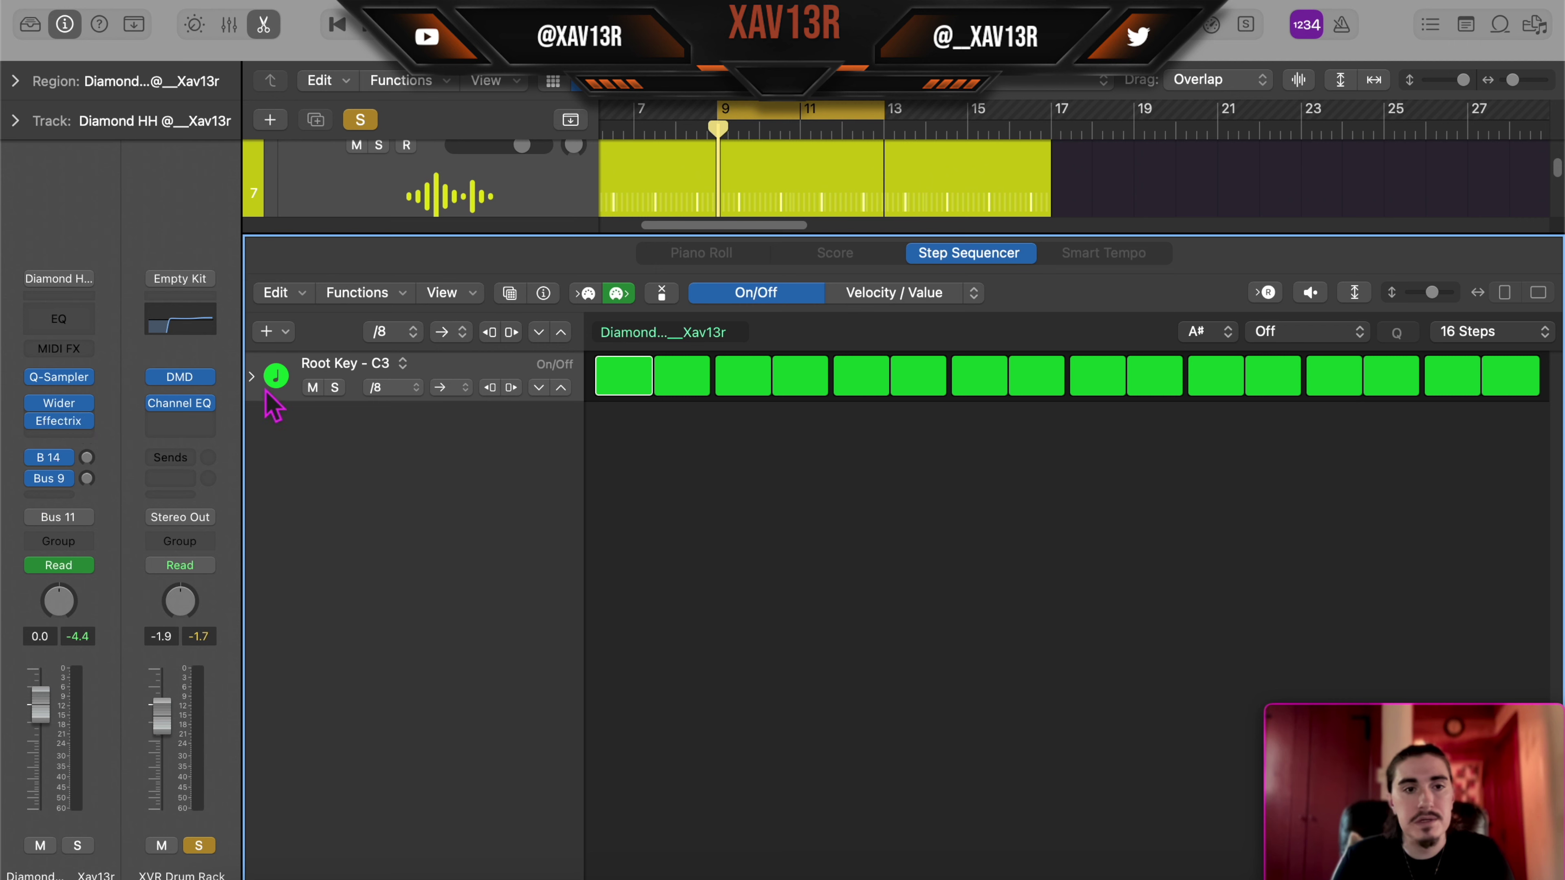
# Step: Lower the velocity of all Diamond HH steps to 71 and close the step editor
pyautogui.click(252, 377)
pyautogui.click(538, 437)
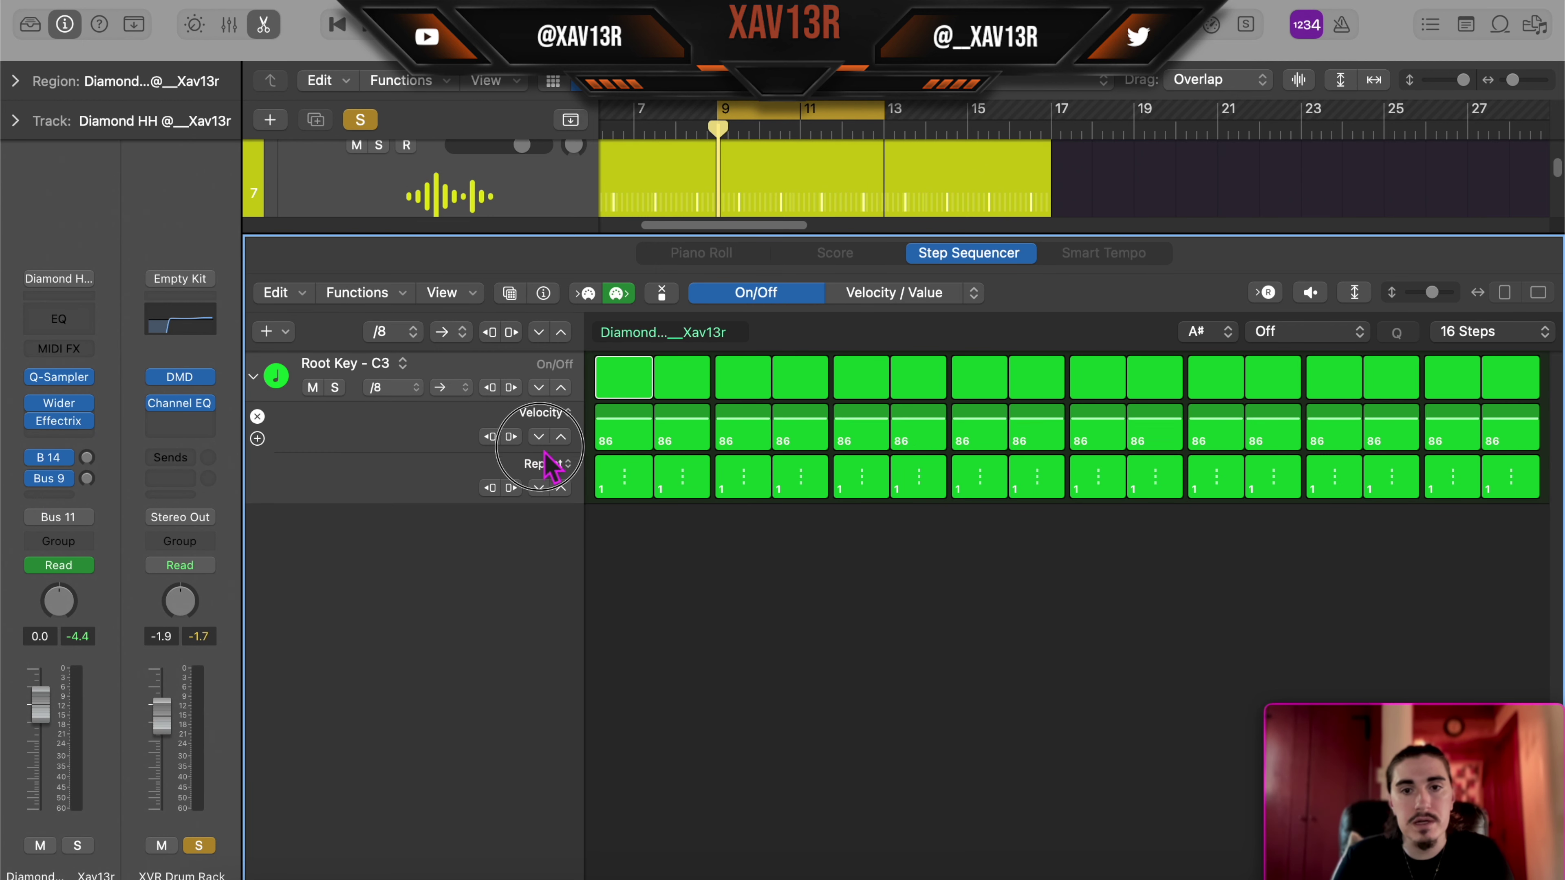
pyautogui.press('e')
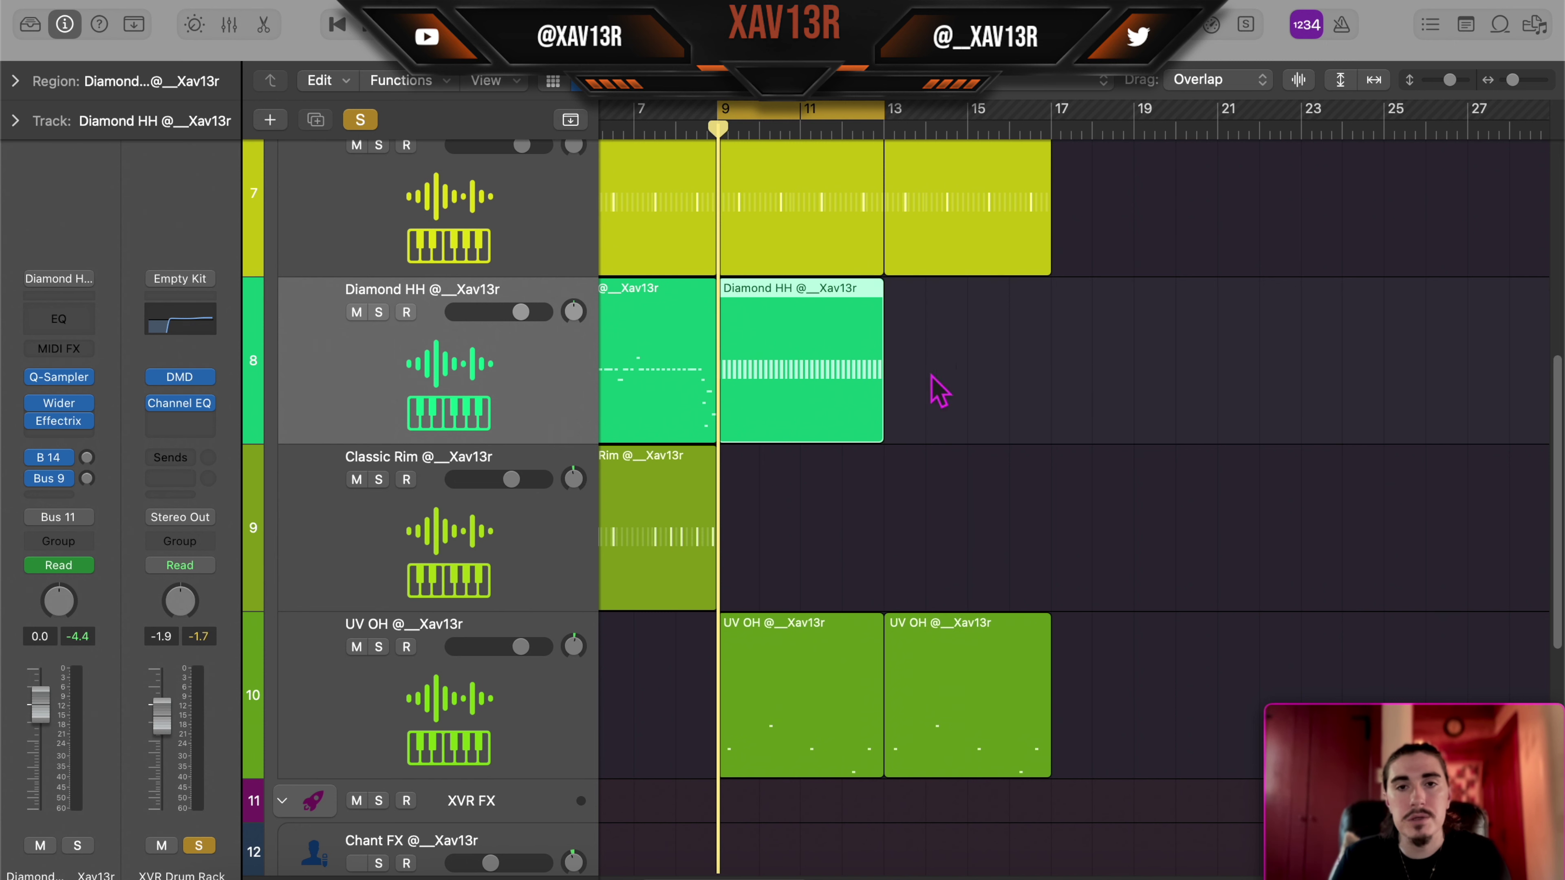
# Step: Play back the new Diamond HH pattern with the other drums from bar 9
pyautogui.scroll(-2, 839, 398)
pyautogui.scroll(4, 842, 402)
pyautogui.scroll(-2, 840, 404)
pyautogui.scroll(3, 839, 404)
pyautogui.scroll(-2, 850, 406)
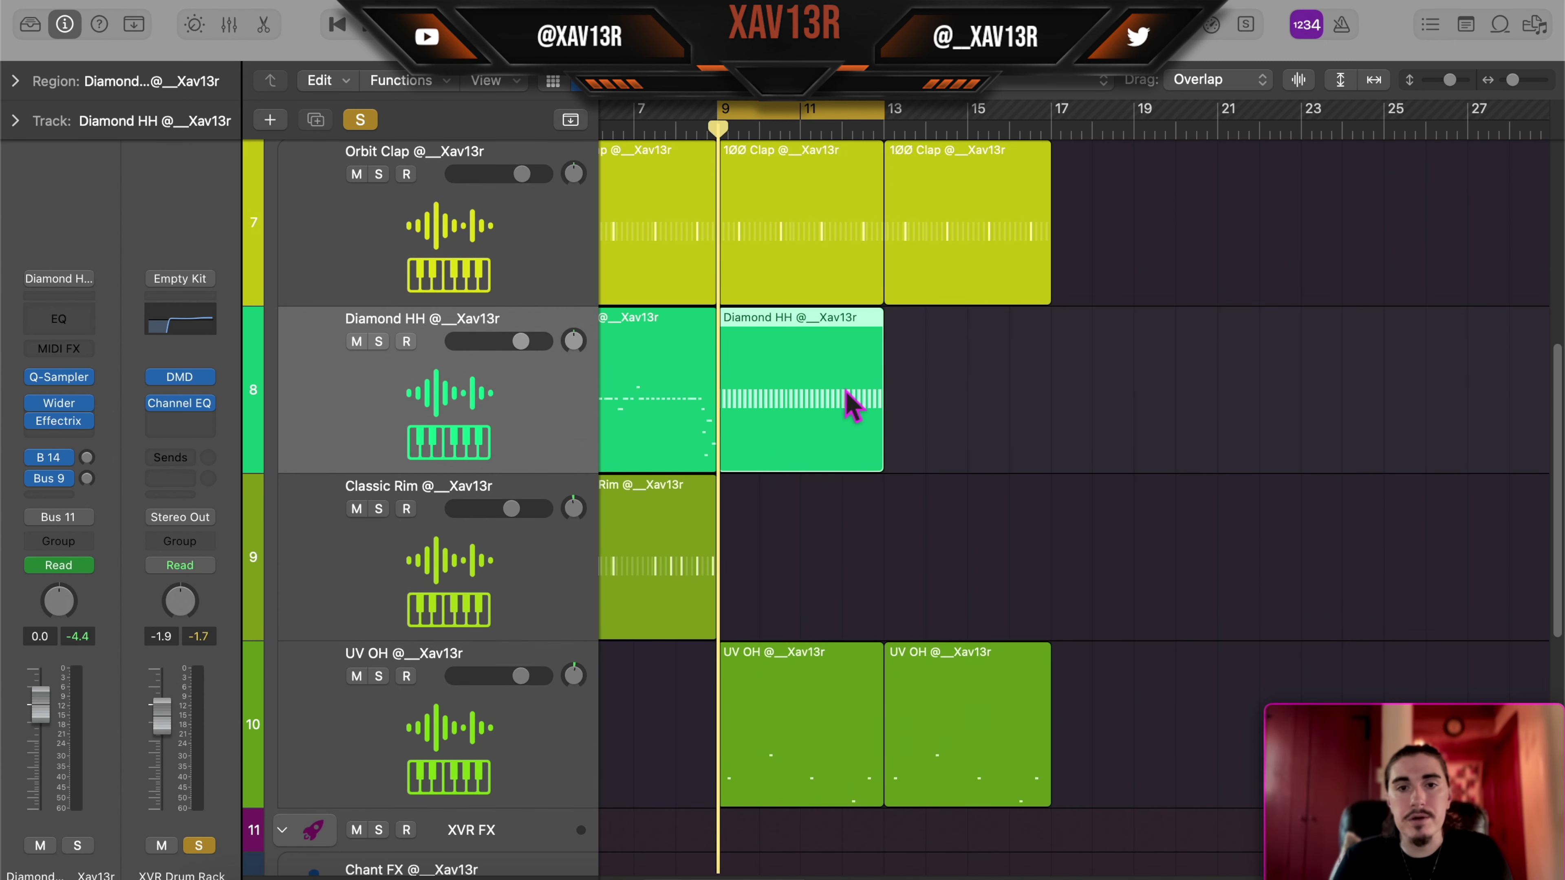
pyautogui.press('space')
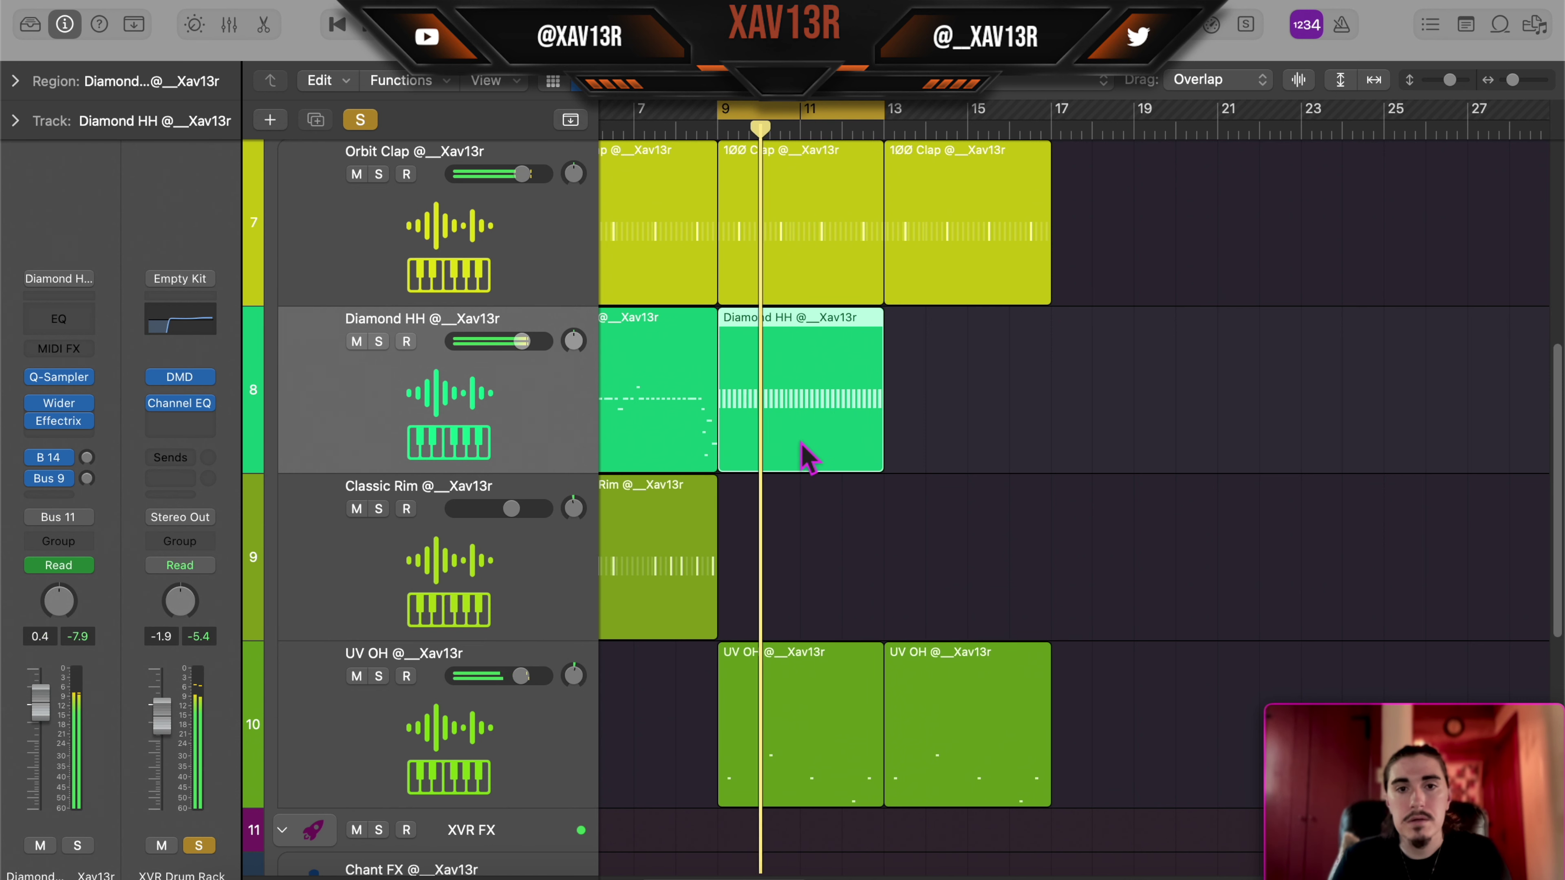
# Step: Extend the Diamond HH pattern to 32 steps, turn off steps 12 and 28, and set step 31 to repeat twice
pyautogui.doubleClick(804, 455)
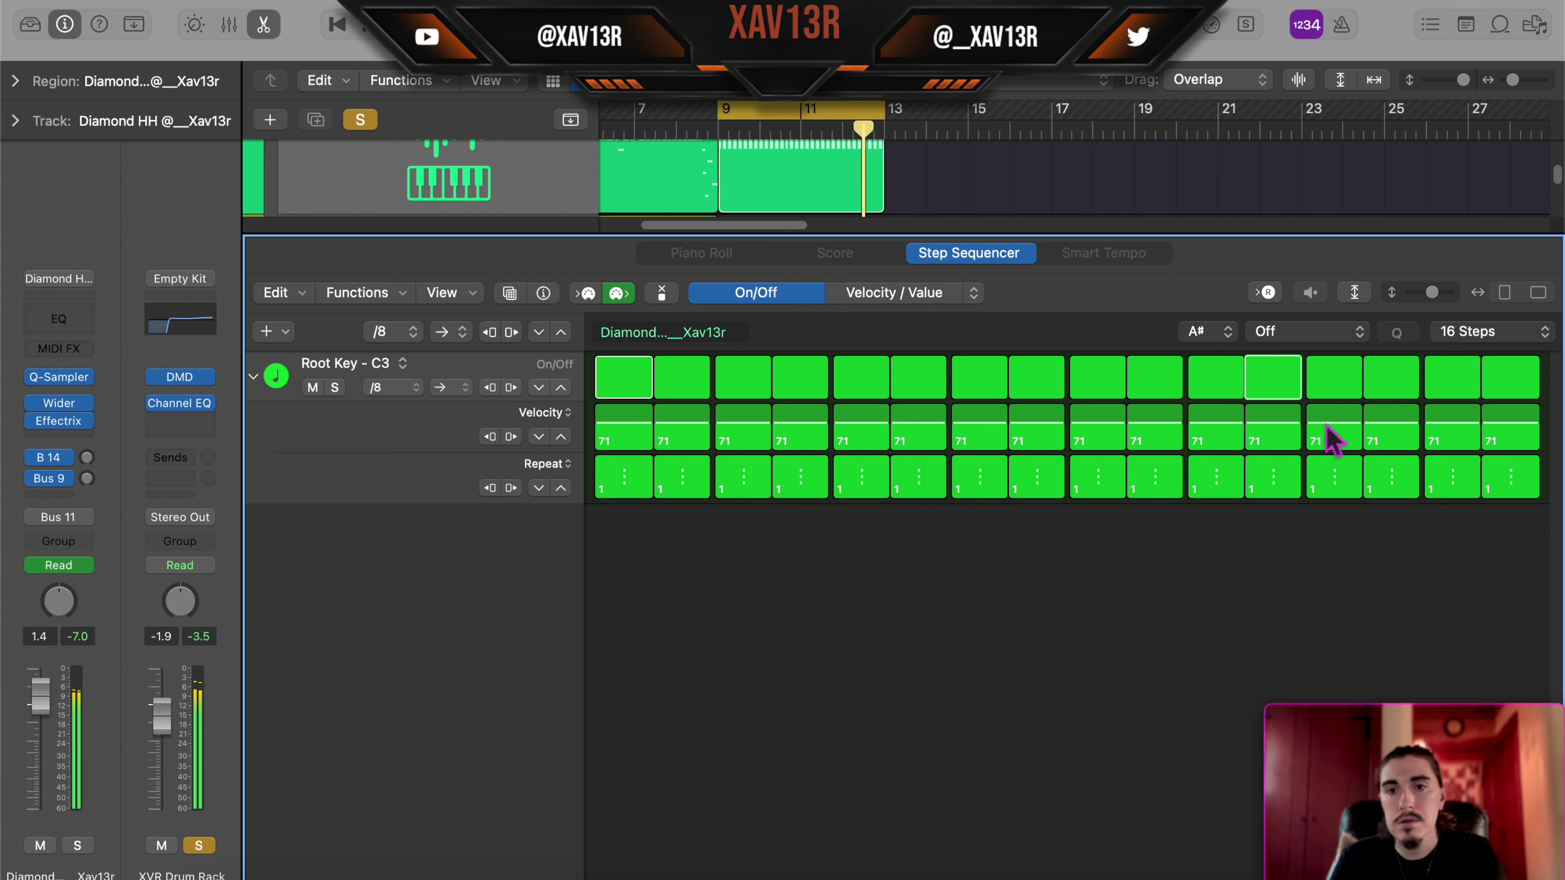
pyautogui.click(1293, 384)
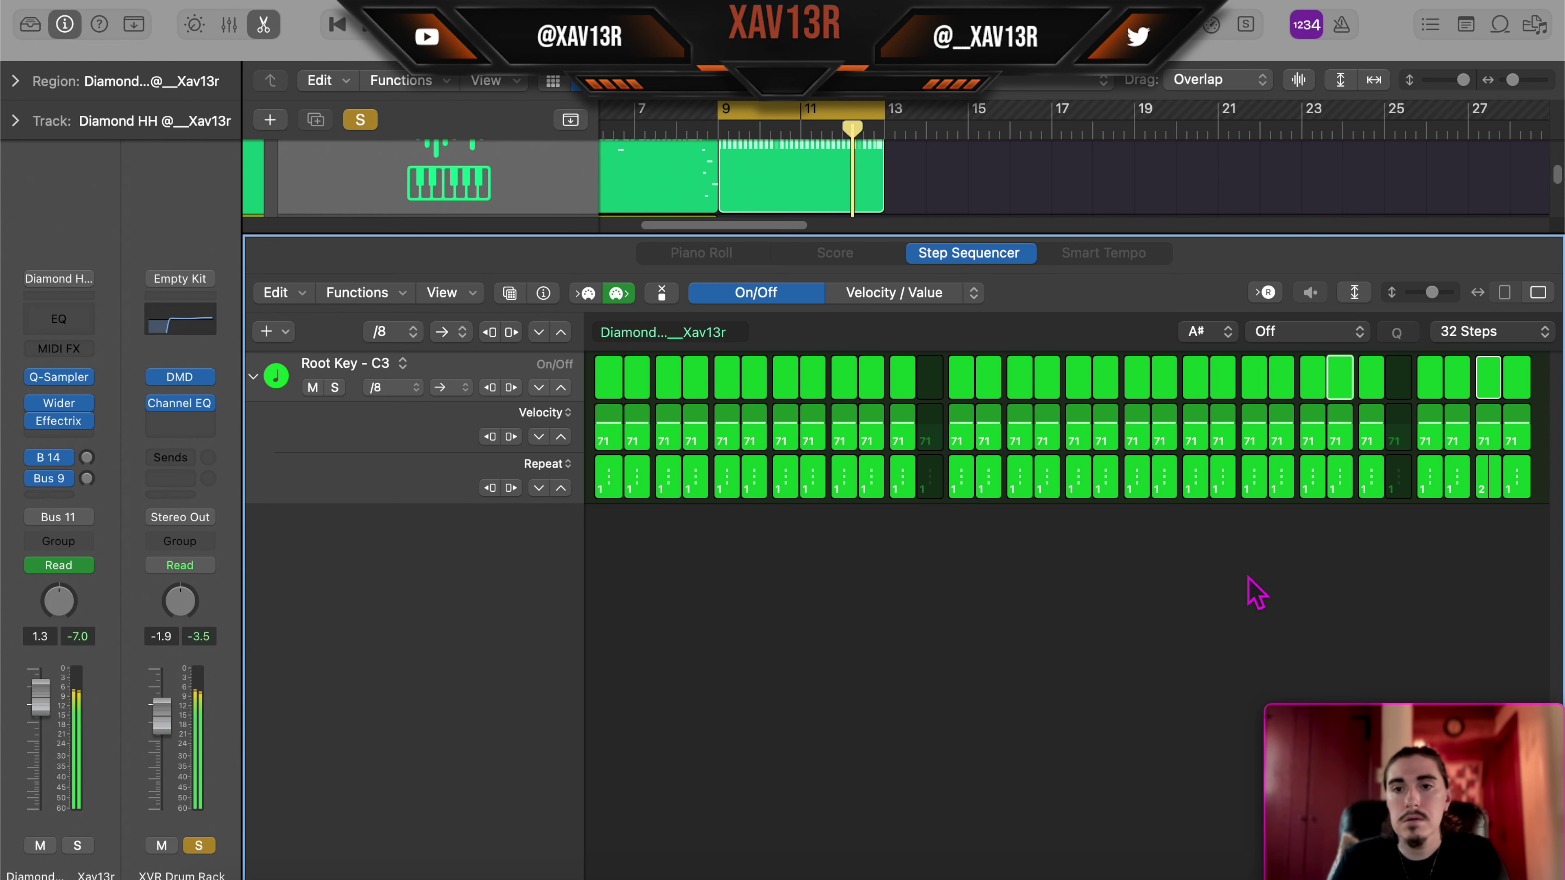
pyautogui.press('e')
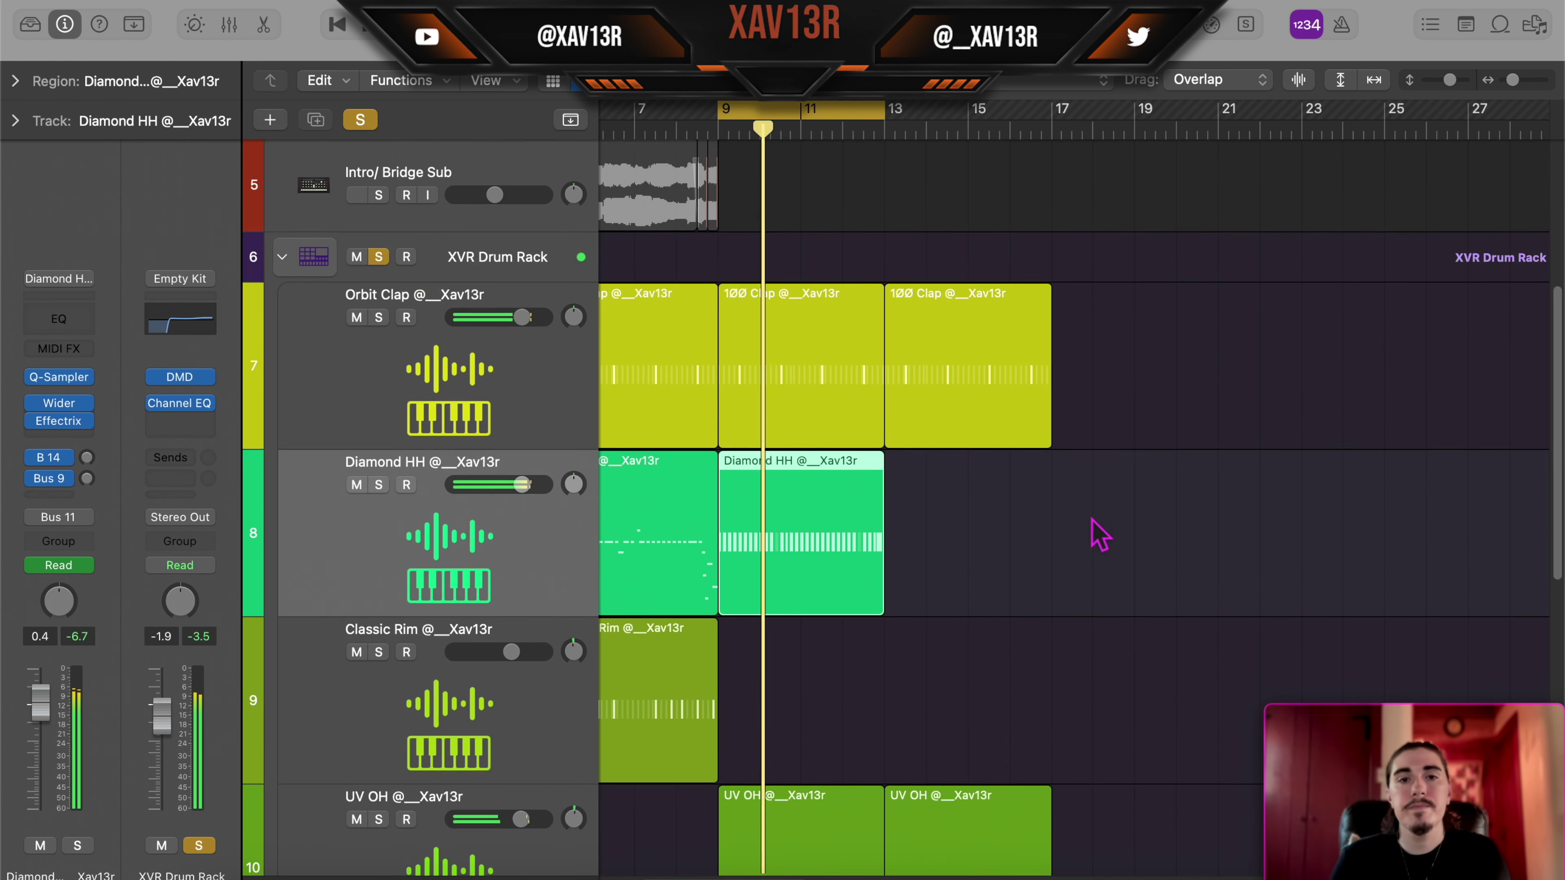
# Step: Repeat the Diamond HH pattern region once so it also fills bars 13 to 17
pyautogui.scroll(2, 1016, 527)
pyautogui.scroll(-3, 940, 535)
pyautogui.click(823, 537)
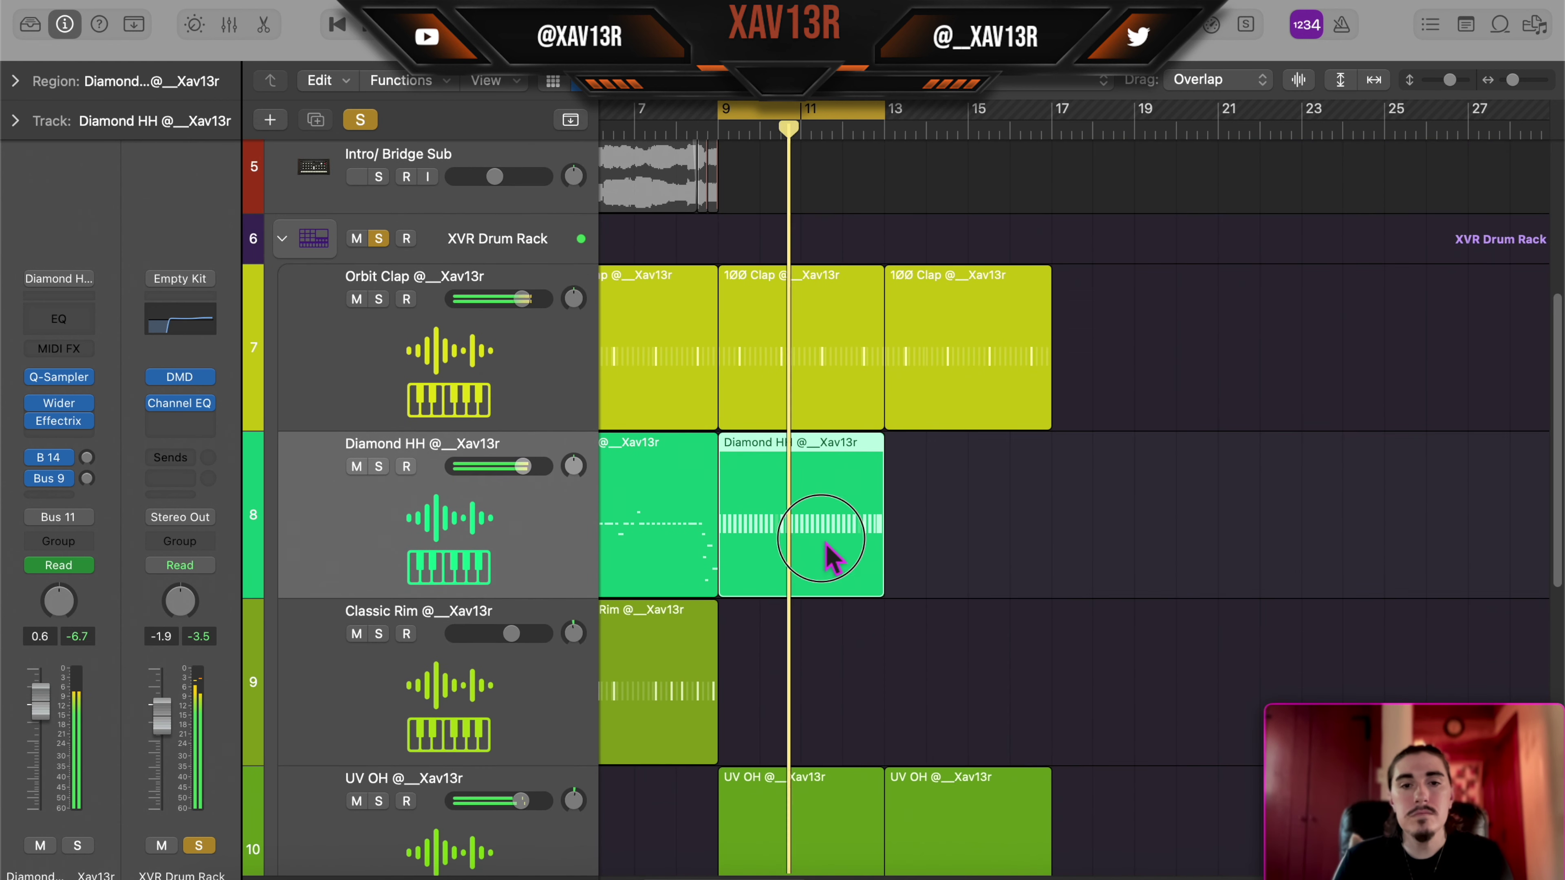
pyautogui.press('super+r')
pyautogui.click(863, 305)
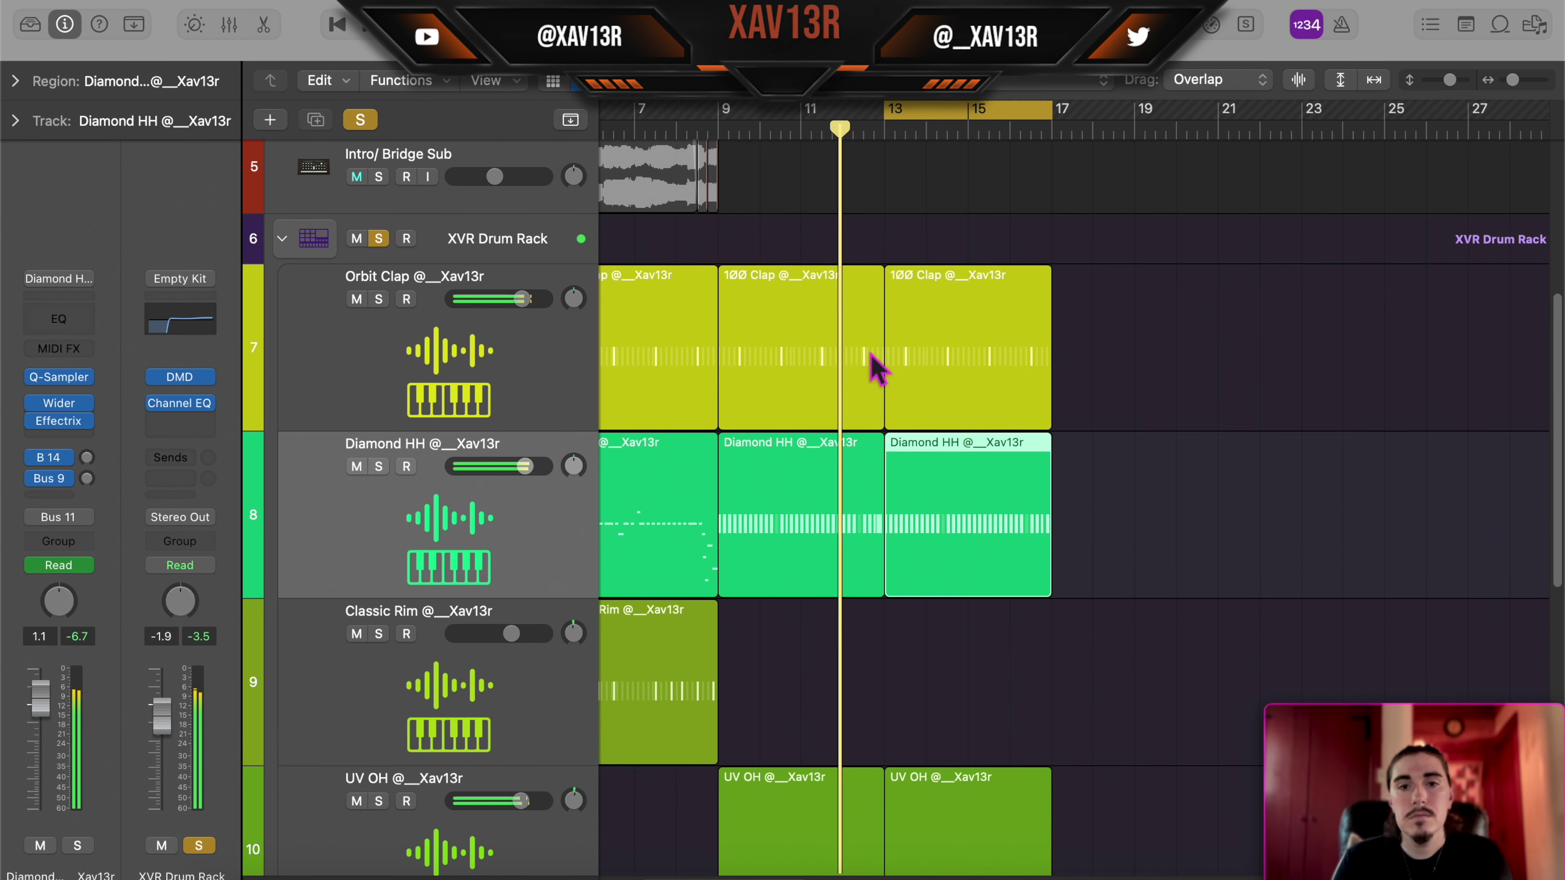
# Step: Set the cycle range to bars 9 to 17 and solo the Guardian B Flip Low track during playback
pyautogui.scroll(-8, 764, 502)
pyautogui.click(379, 372)
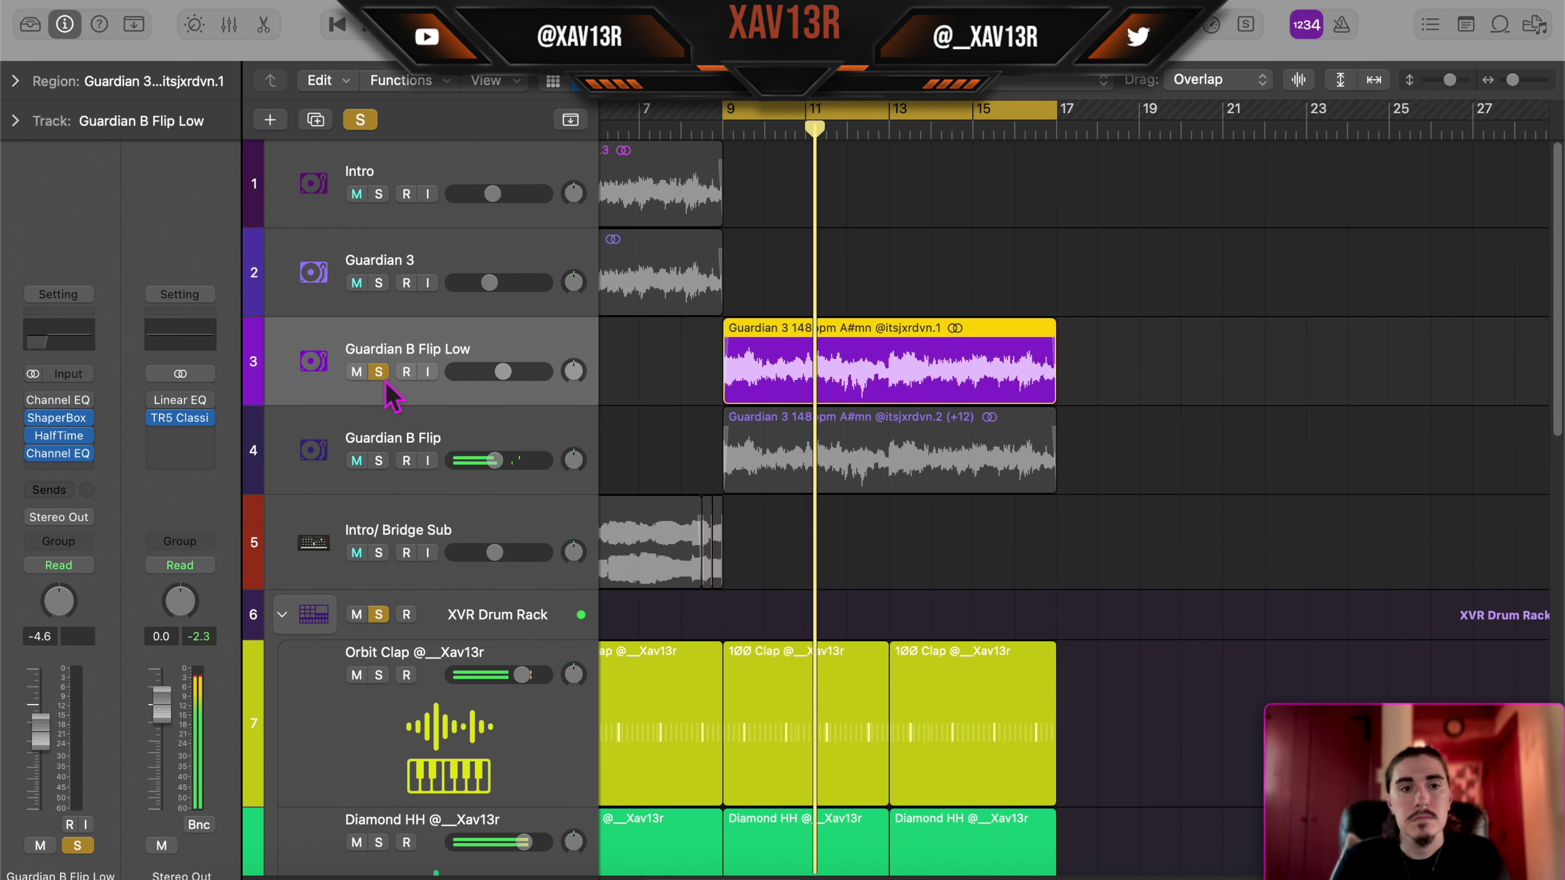
# Step: Review the sample and drum tracks while bars 9 to 17 play back with Guardian B Flip Low soloed
pyautogui.scroll(-4, 1035, 472)
pyautogui.scroll(3, 1004, 492)
pyautogui.scroll(-2, 995, 494)
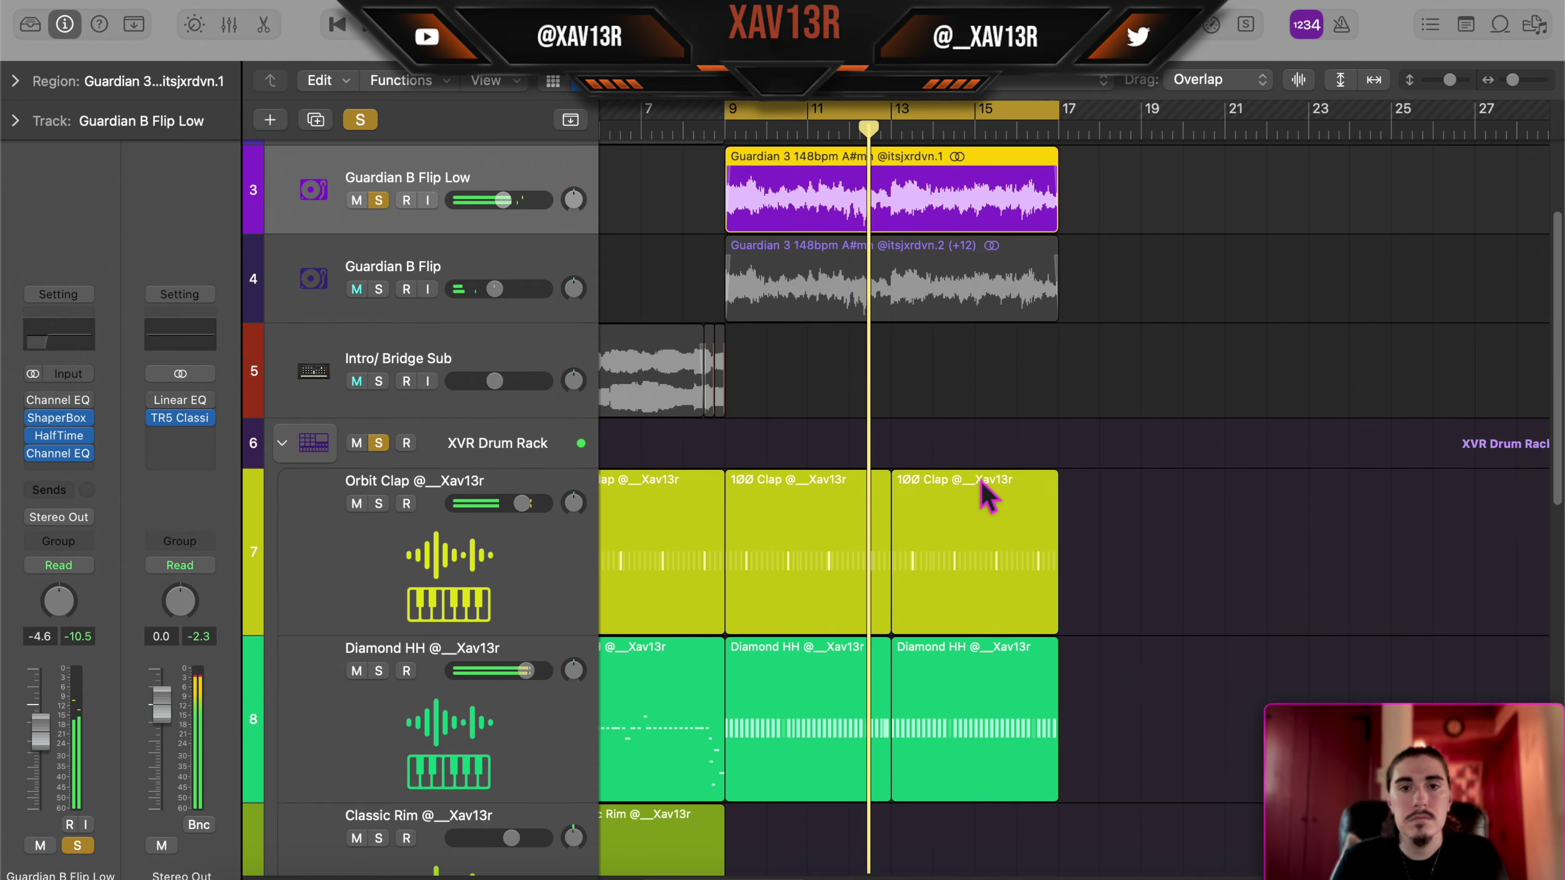
pyautogui.scroll(3, 977, 489)
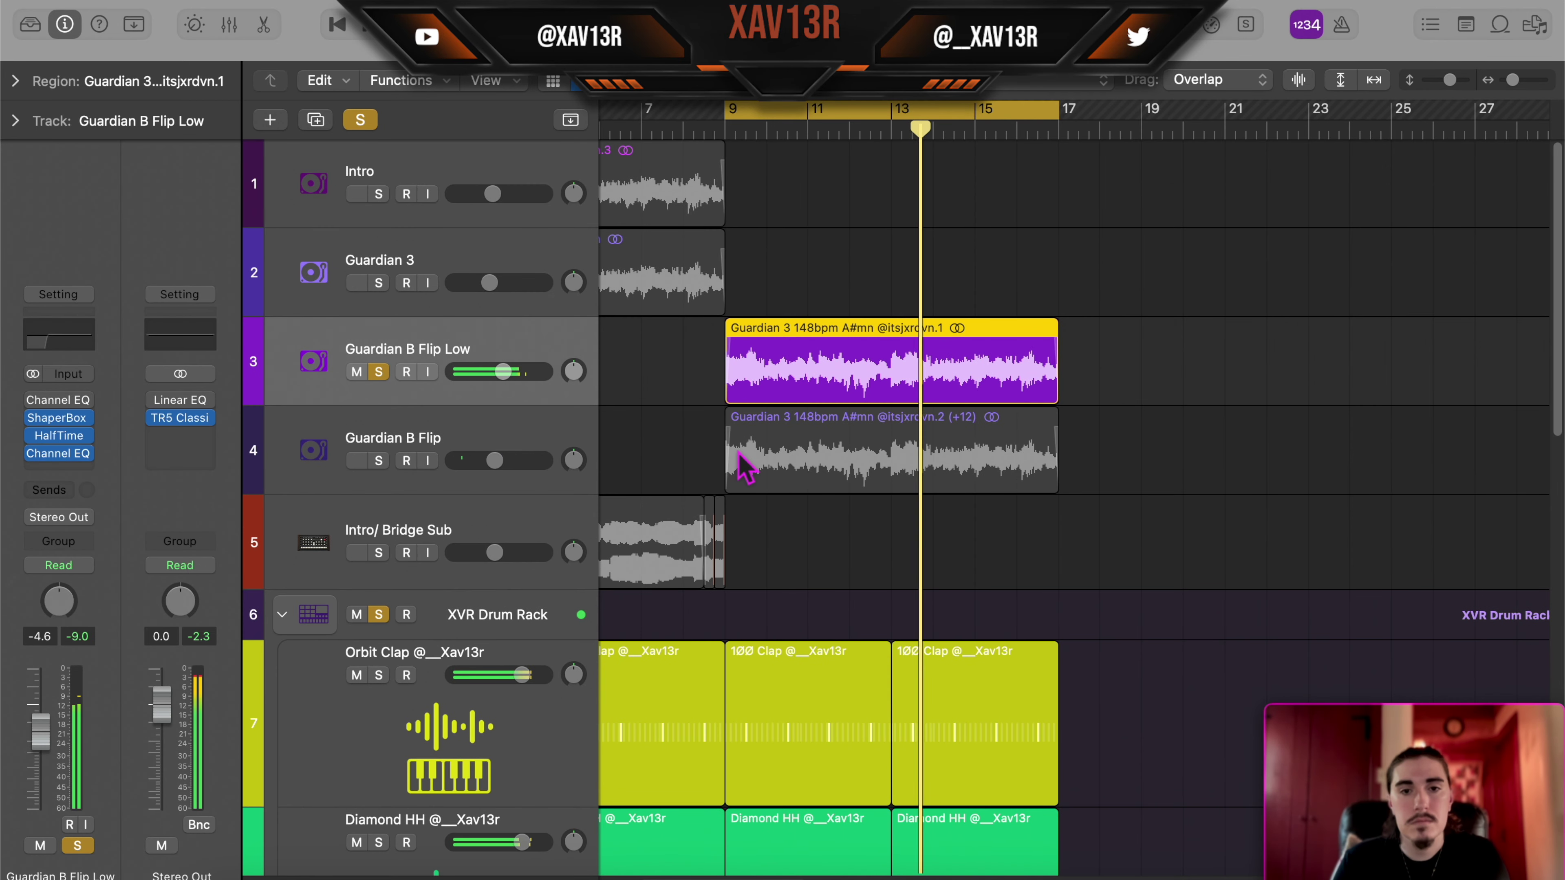
pyautogui.scroll(-4, 798, 475)
pyautogui.hscroll(-4, 795, 476)
pyautogui.scroll(4, 789, 471)
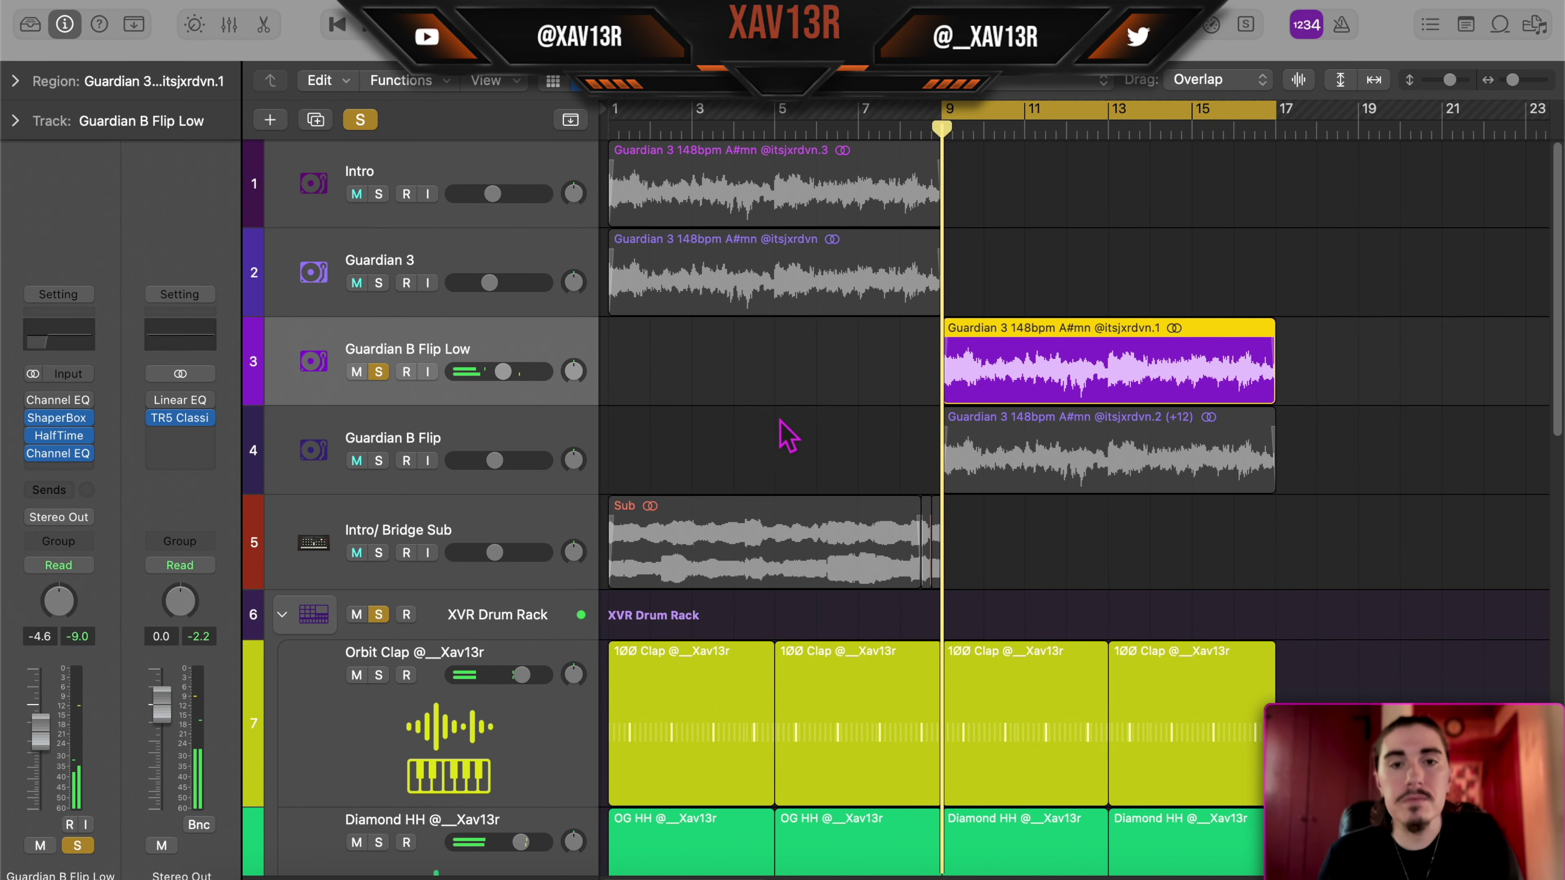
# Step: Turn off solo on all tracks and deselect the Guardian B Flip Low region
pyautogui.scroll(-10, 801, 394)
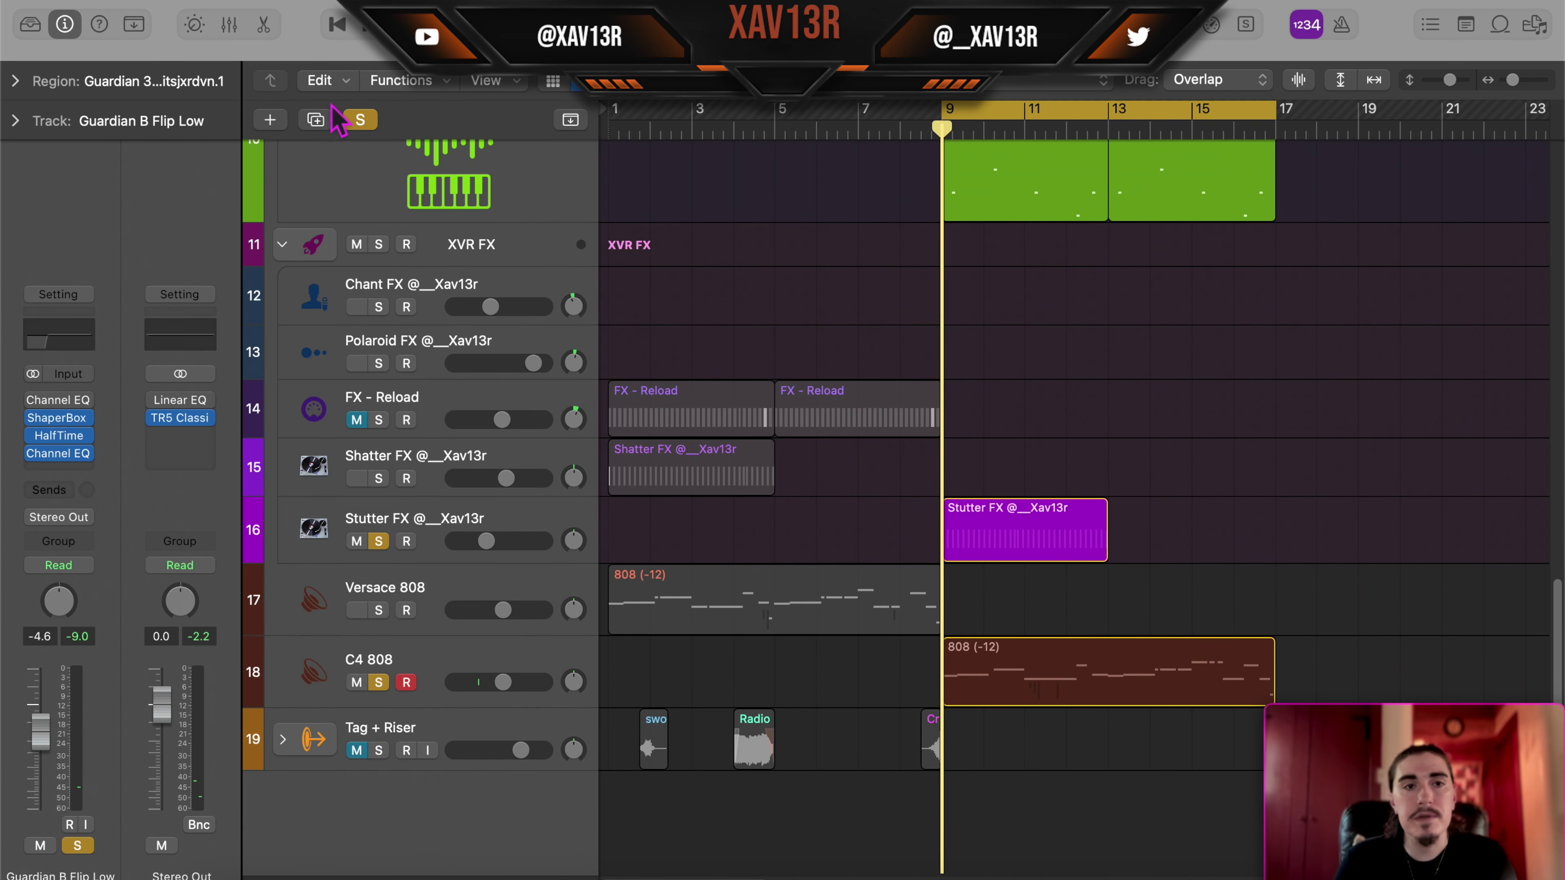
pyautogui.click(368, 125)
pyautogui.scroll(5, 988, 478)
pyautogui.scroll(-4, 980, 456)
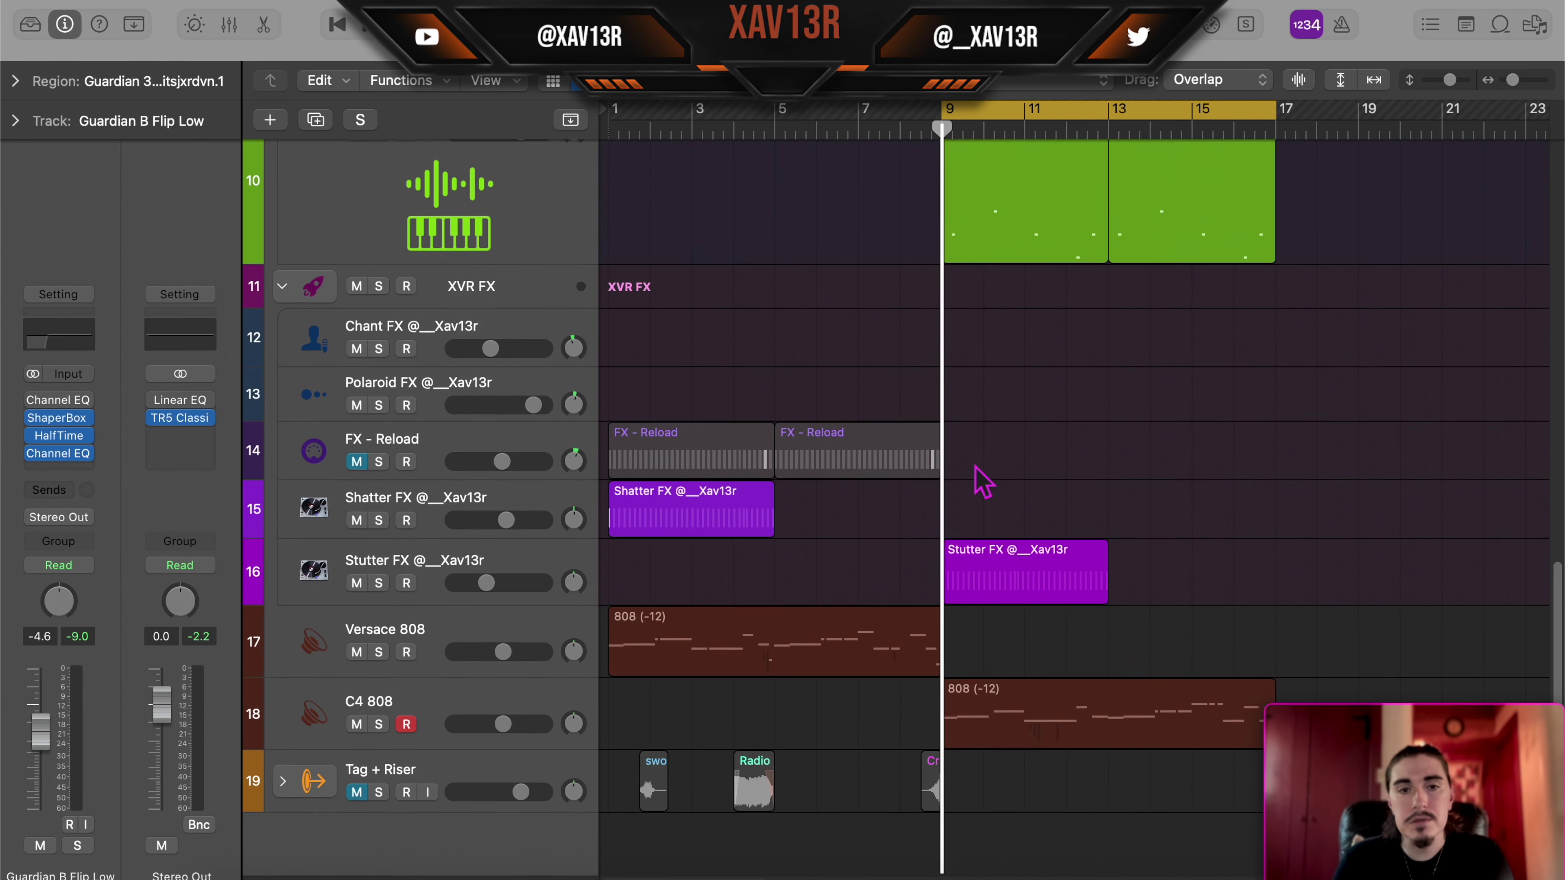
pyautogui.scroll(1, 992, 475)
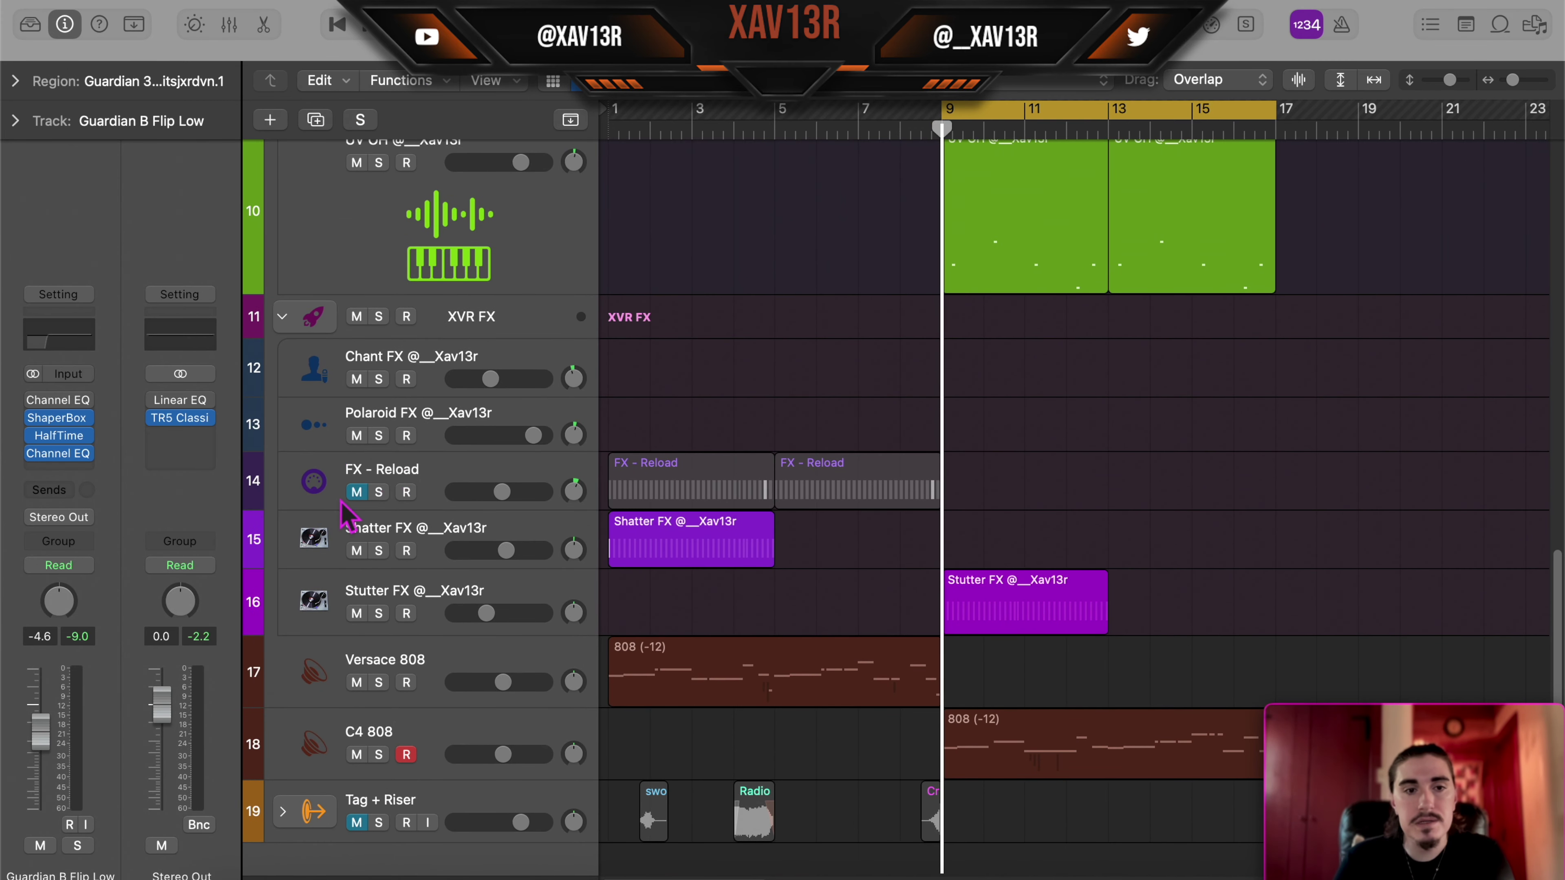
pyautogui.scroll(8, 863, 472)
pyautogui.click(852, 471)
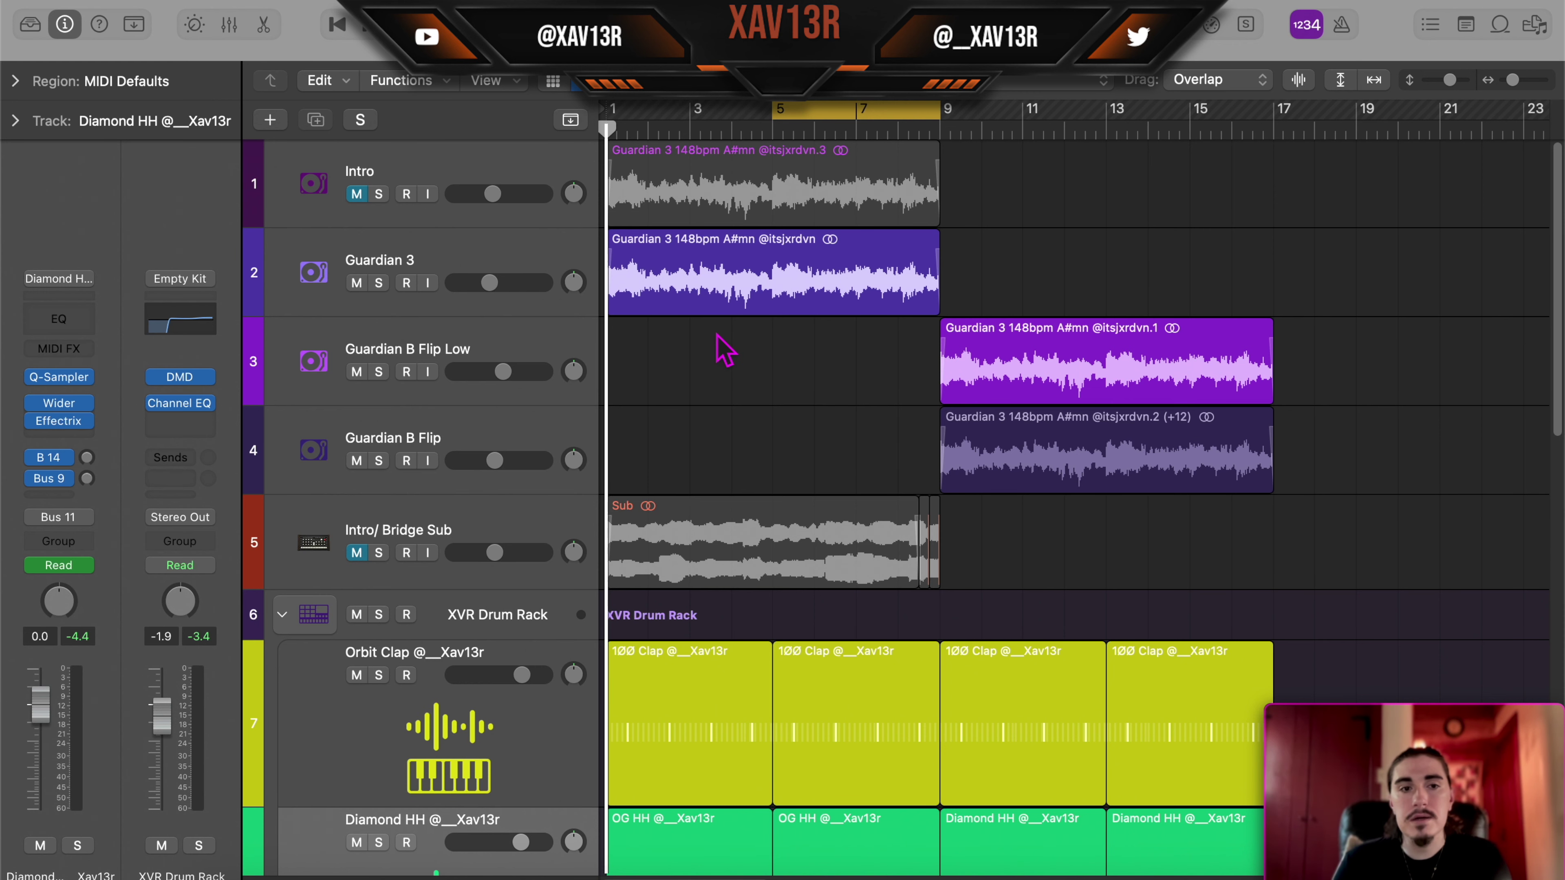
# Step: Set the cycle range to bars 1 to 9 and unmute the Intro track
pyautogui.scroll(-12, 748, 373)
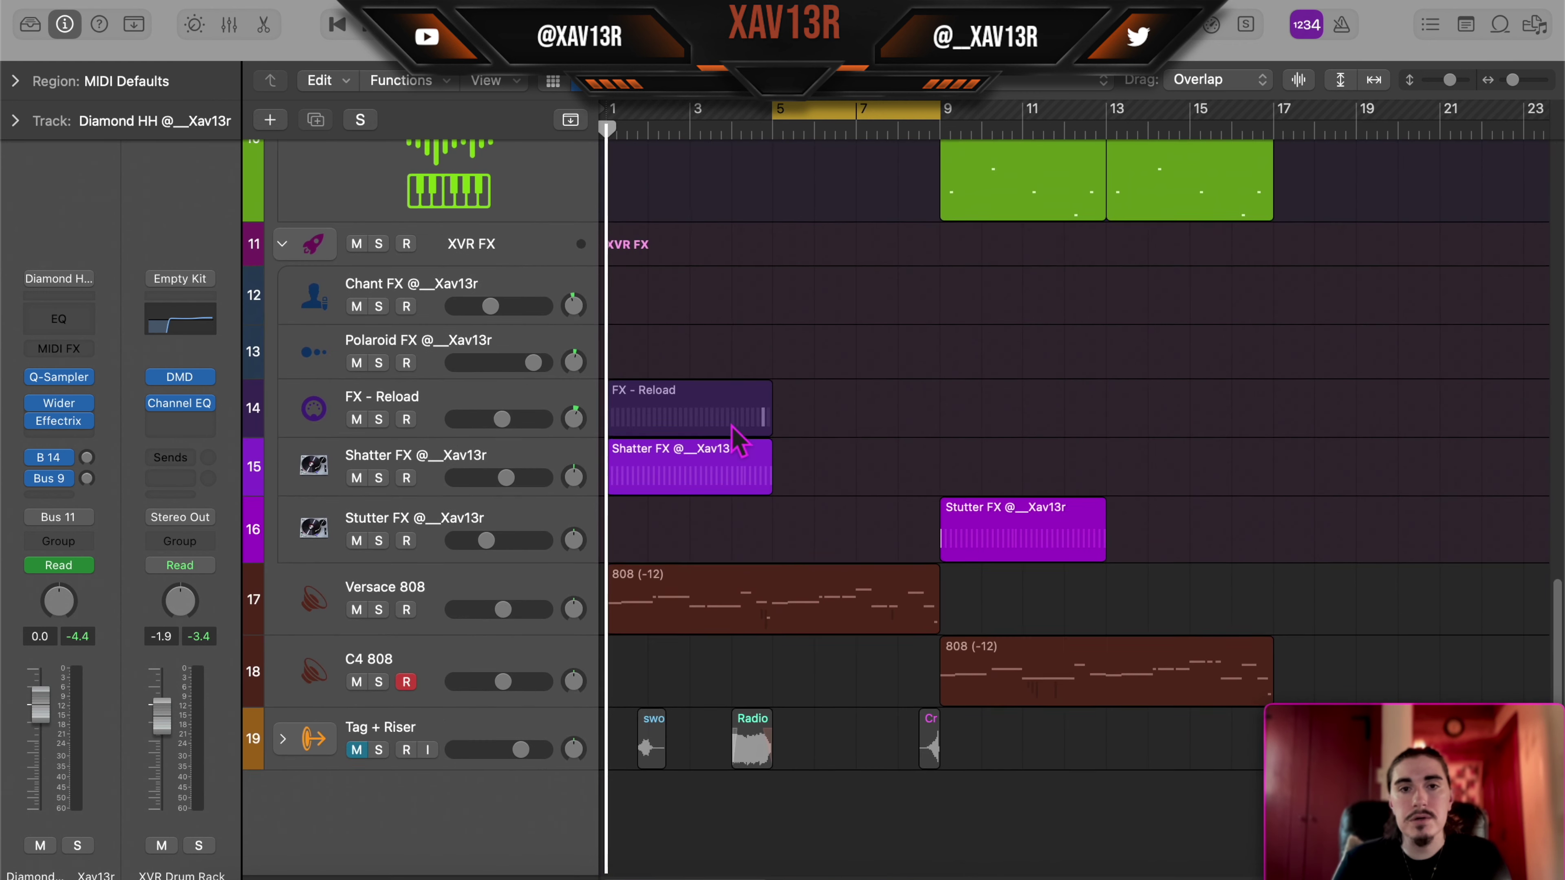
pyautogui.scroll(12, 801, 471)
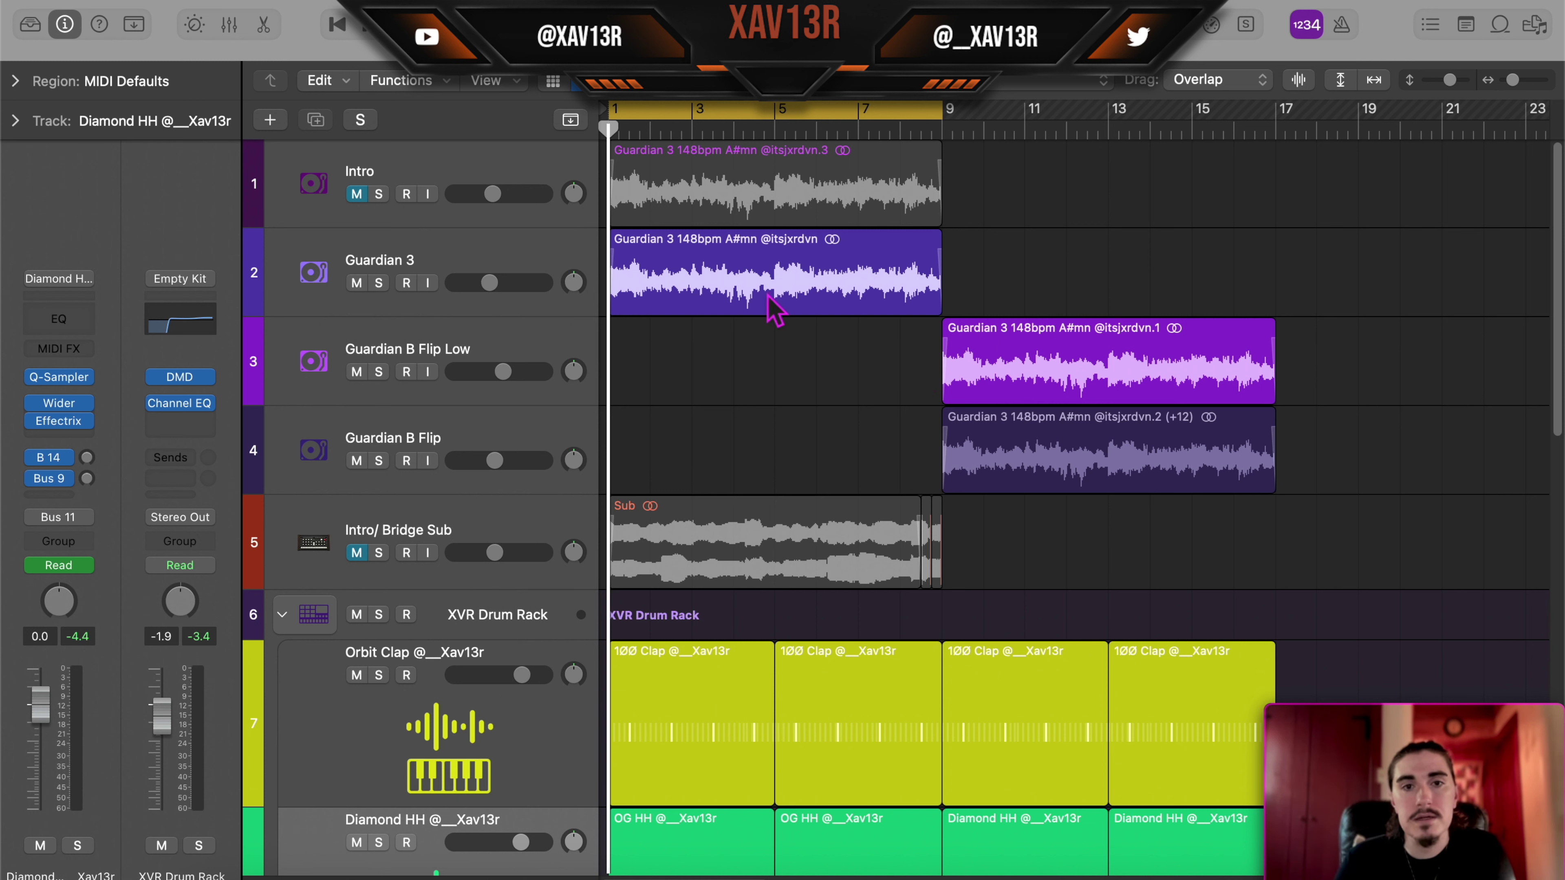
pyautogui.click(356, 194)
pyautogui.scroll(-8, 741, 343)
pyautogui.scroll(8, 741, 343)
pyautogui.scroll(-2, 741, 343)
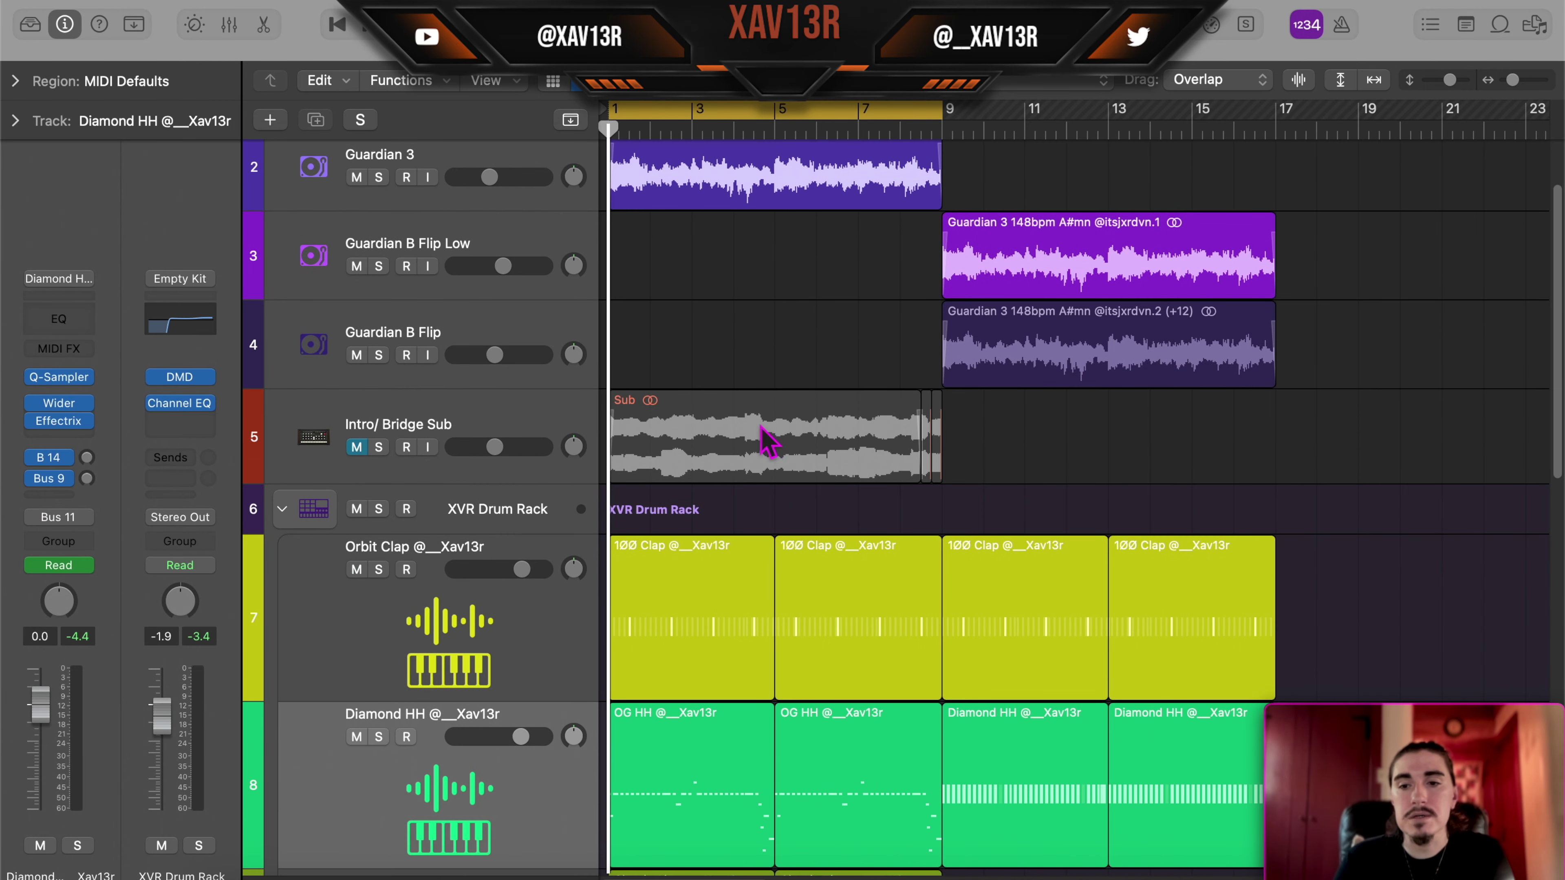
pyautogui.scroll(-10, 794, 416)
pyautogui.scroll(10, 804, 432)
pyautogui.scroll(-6, 801, 468)
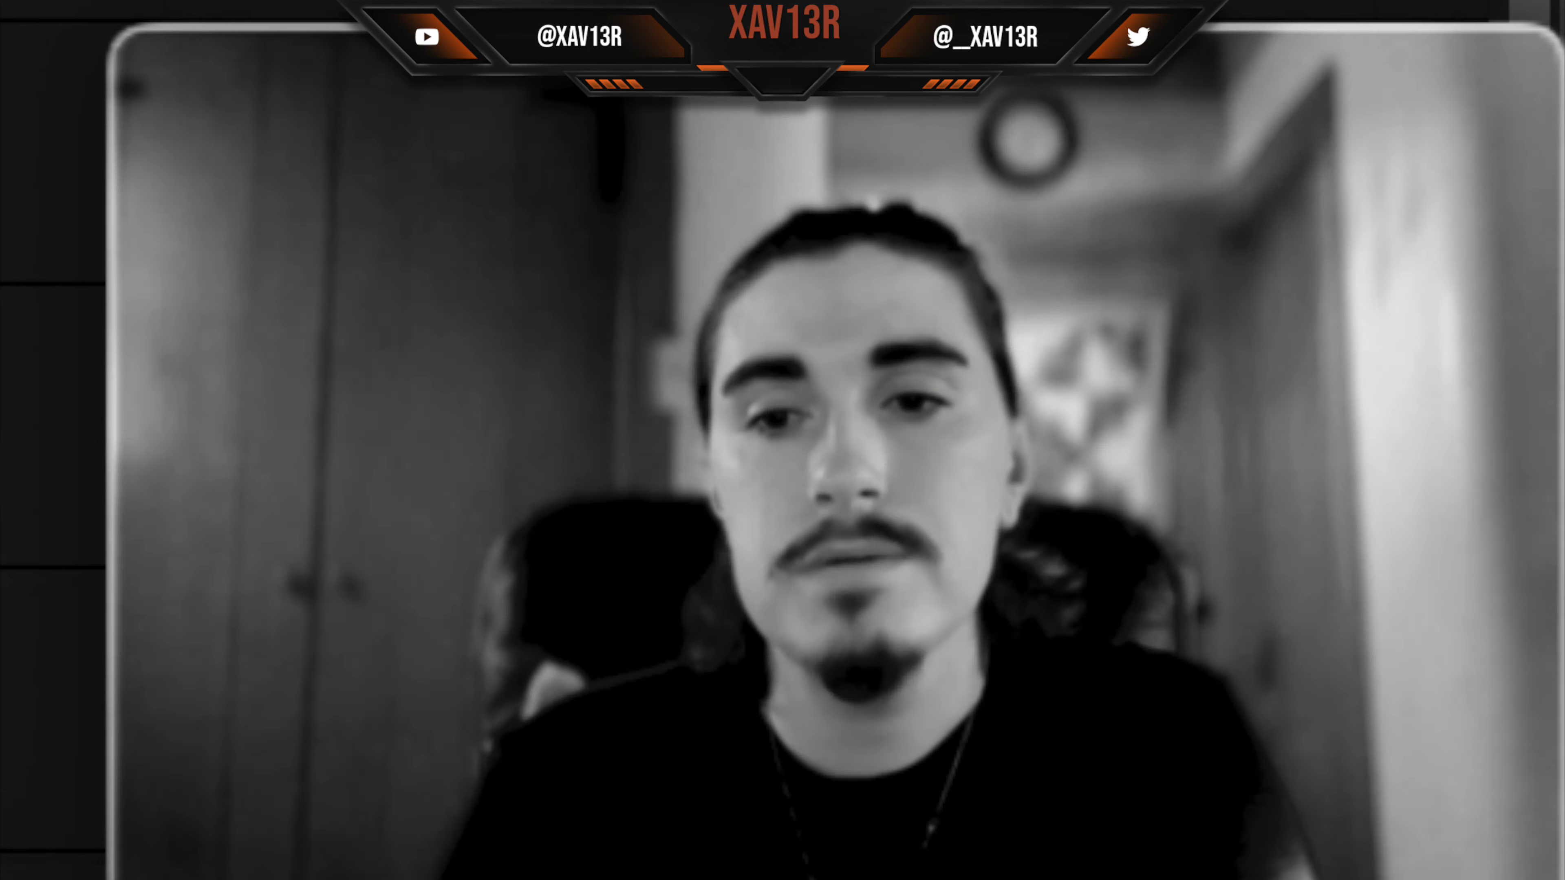